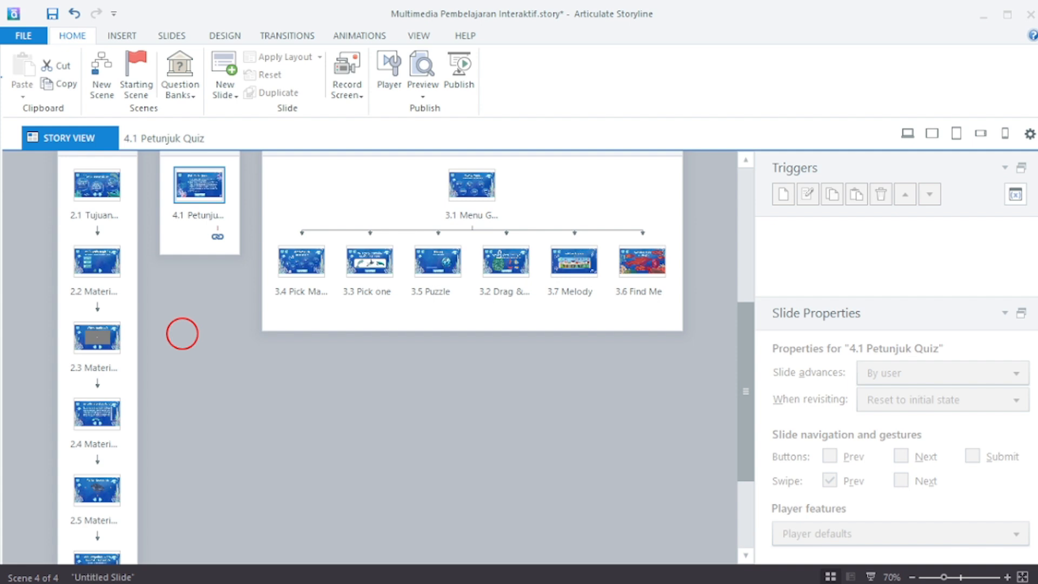
Open the "4.1 Petunjuk Quiz" slide from the 4 Quiz scene and select its Mulai button
scroll(241, 256, up, 5)
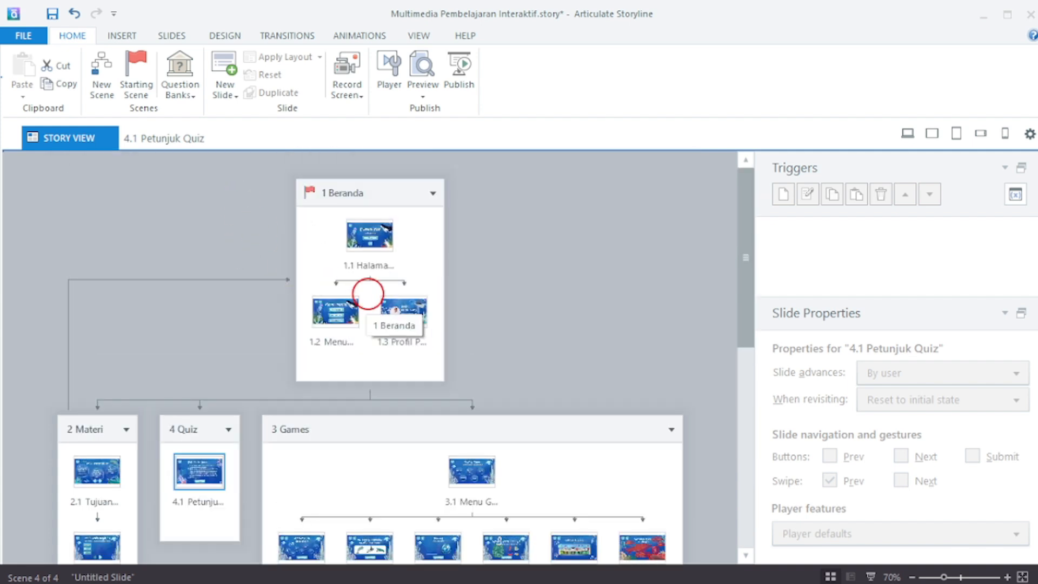
scroll(261, 421, down, 1)
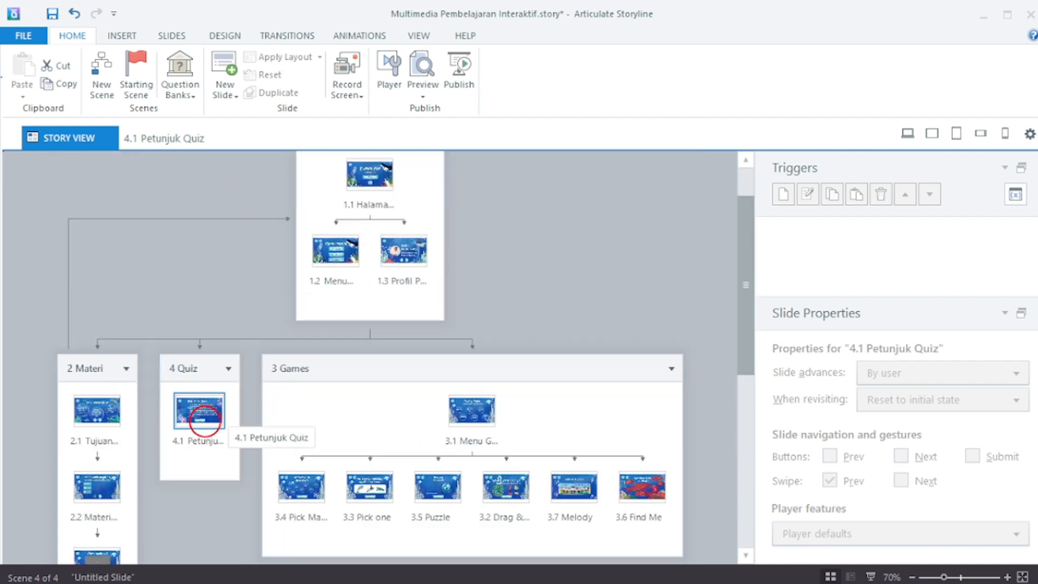
double_click(197, 425)
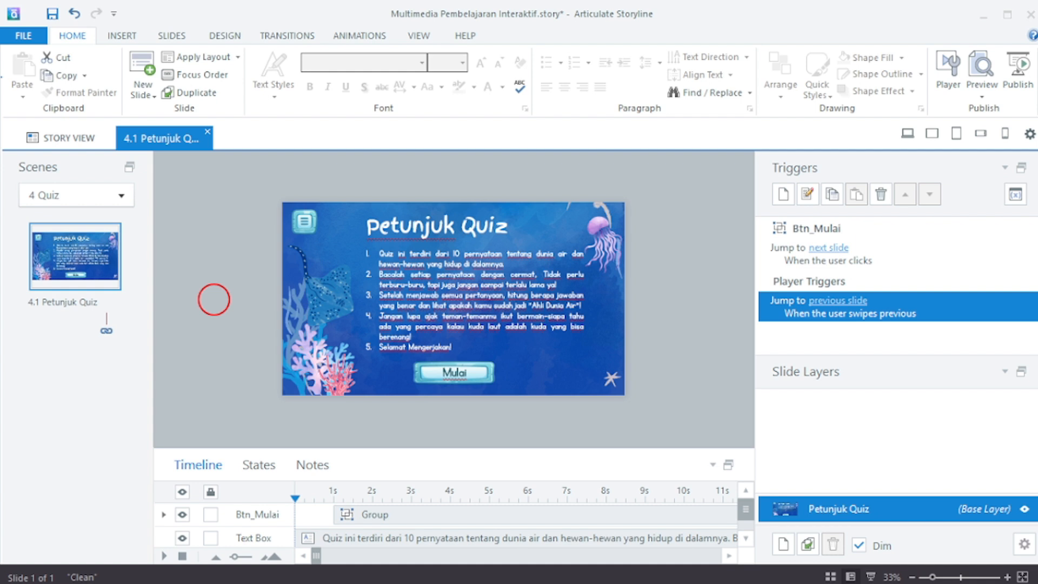
click(430, 378)
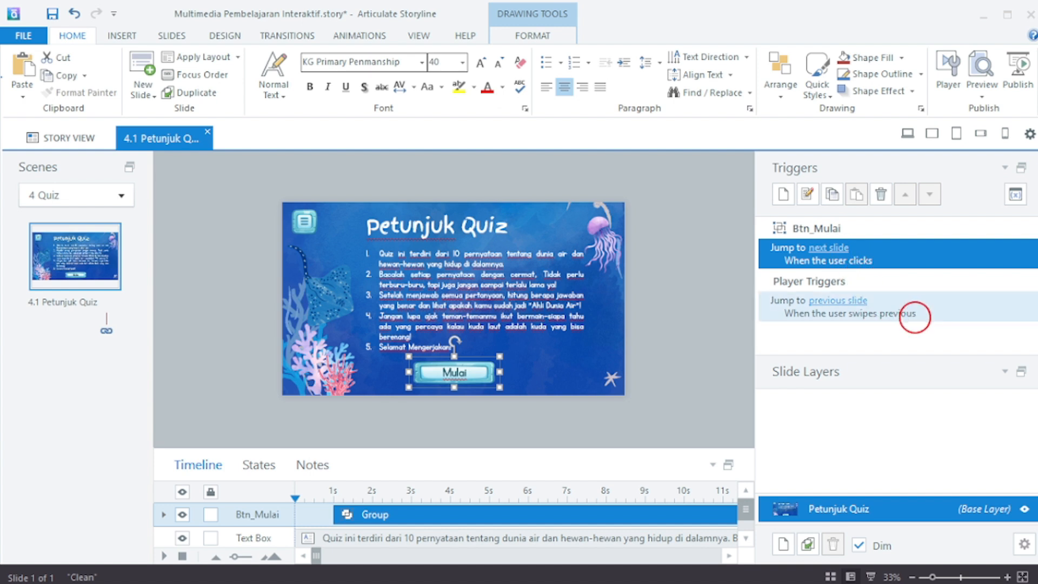
Disable the Prev swipe gesture in the properties of the Petunjuk Quiz slide
click(910, 316)
click(1023, 544)
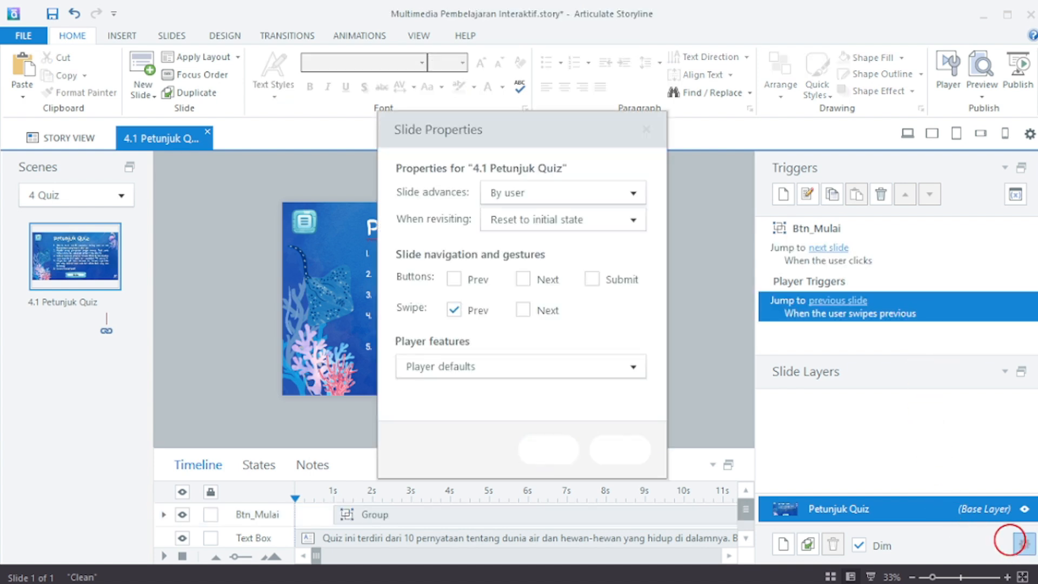
click(466, 320)
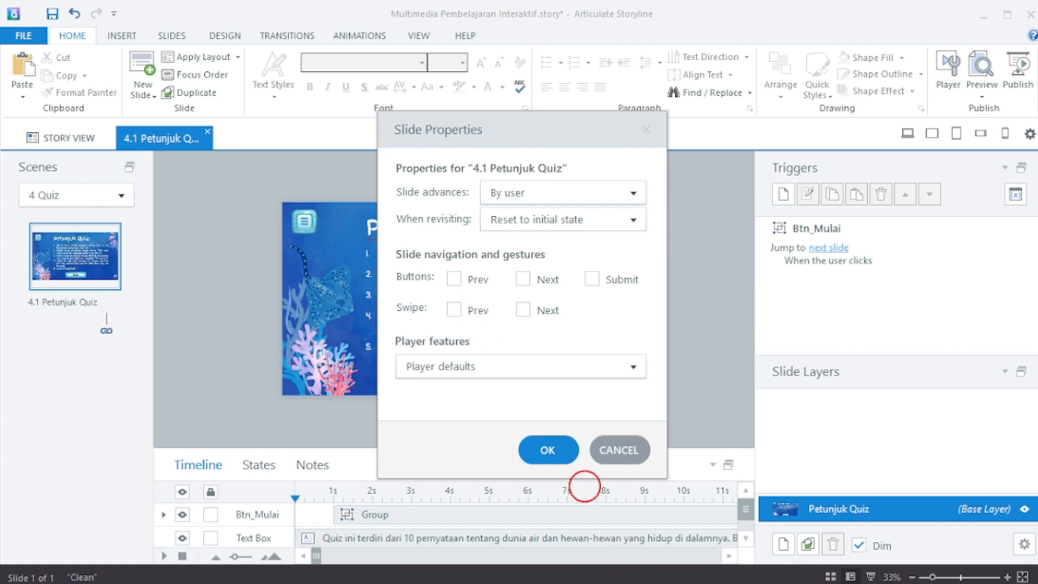
click(563, 453)
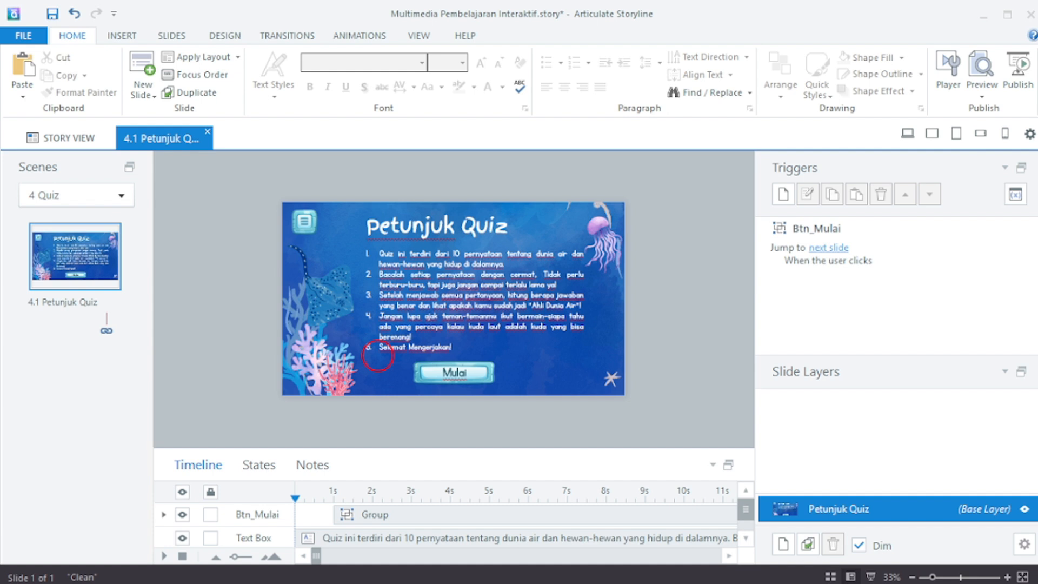
Insert a True/False graded question slide after the Petunjuk Quiz slide
click(172, 34)
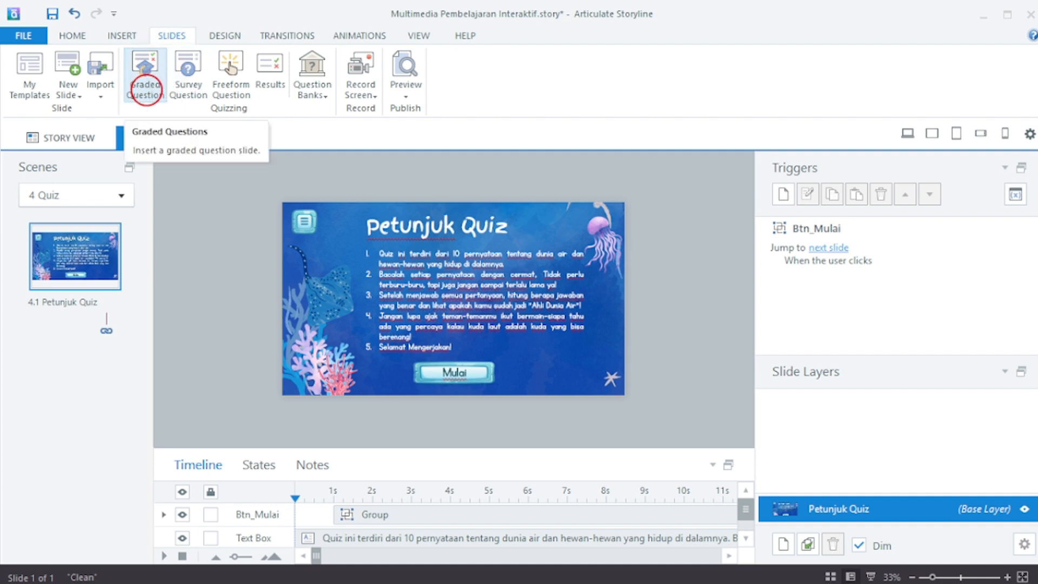
click(182, 96)
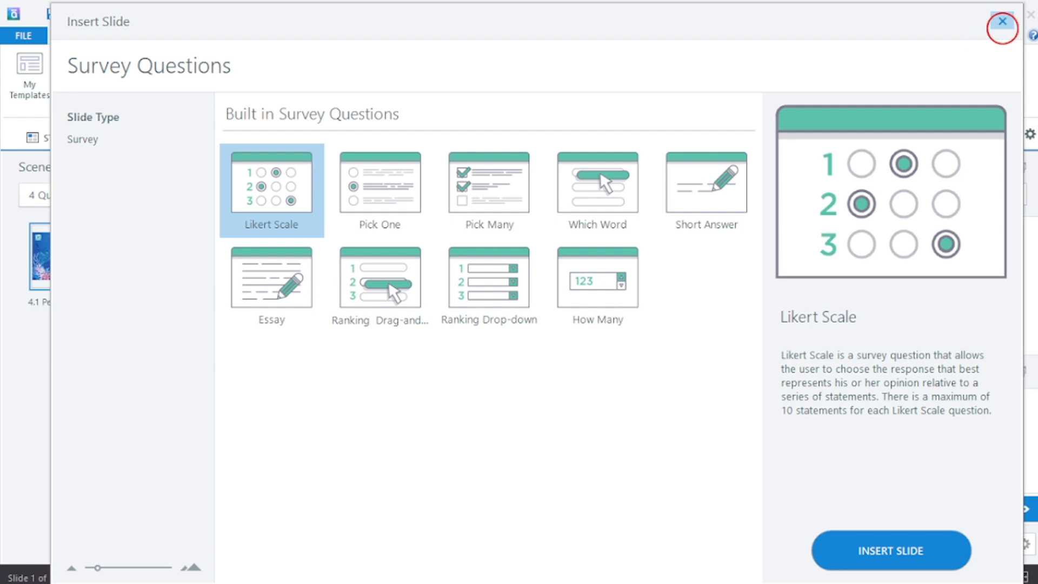
click(1002, 22)
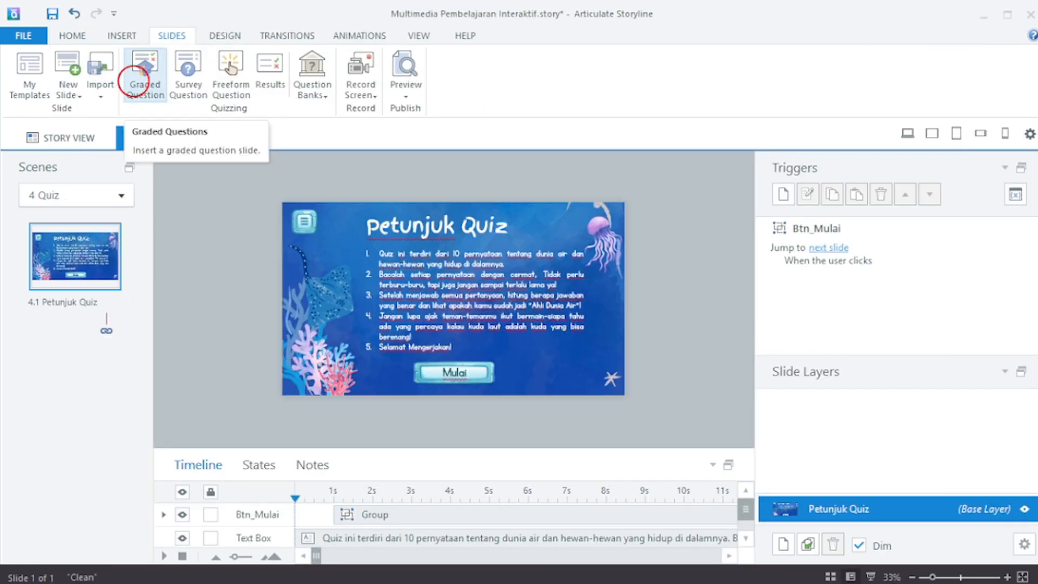
click(139, 73)
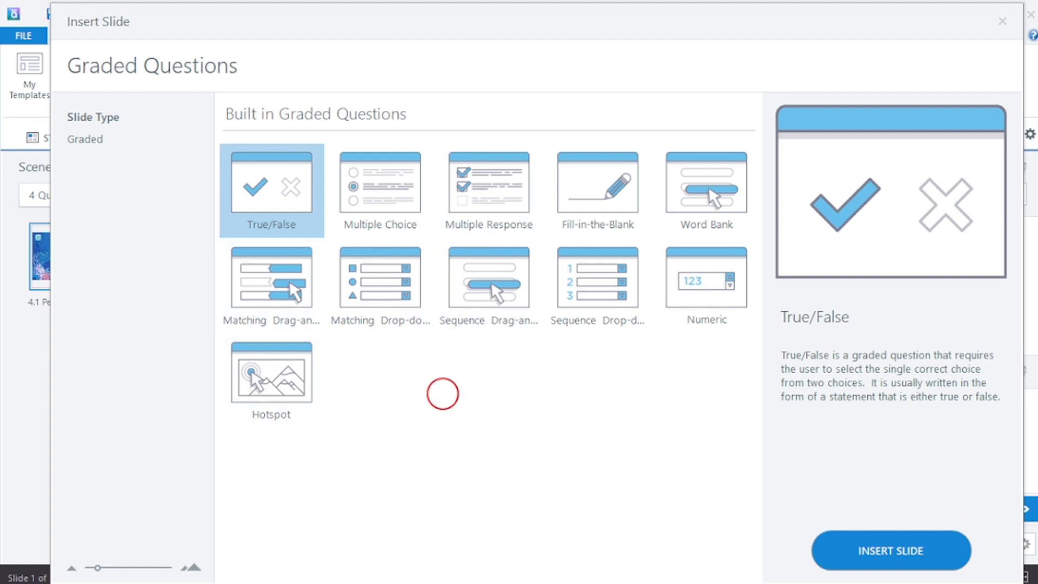
click(274, 373)
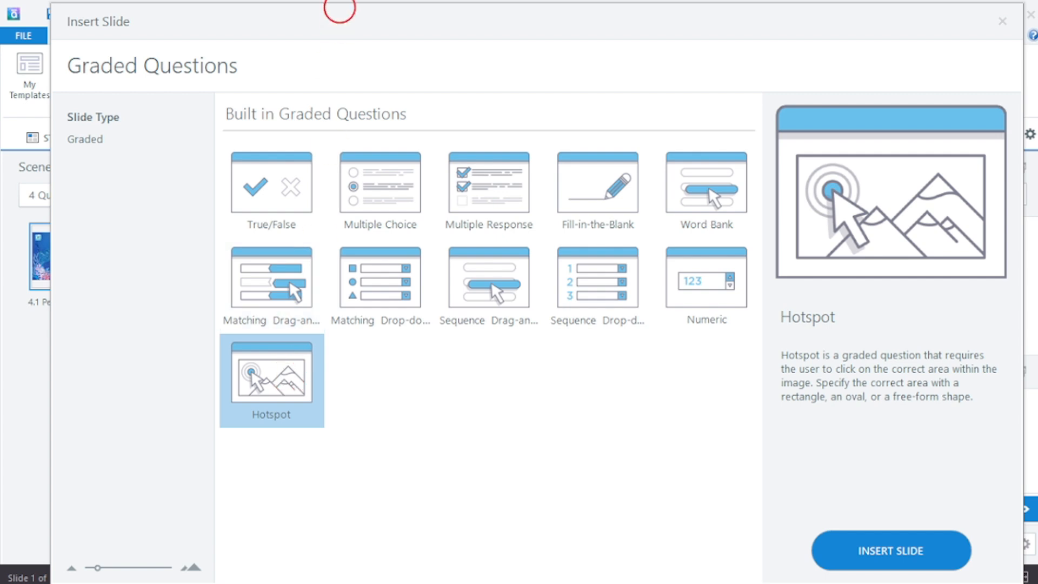
drag(317, 34, 338, 33)
click(307, 219)
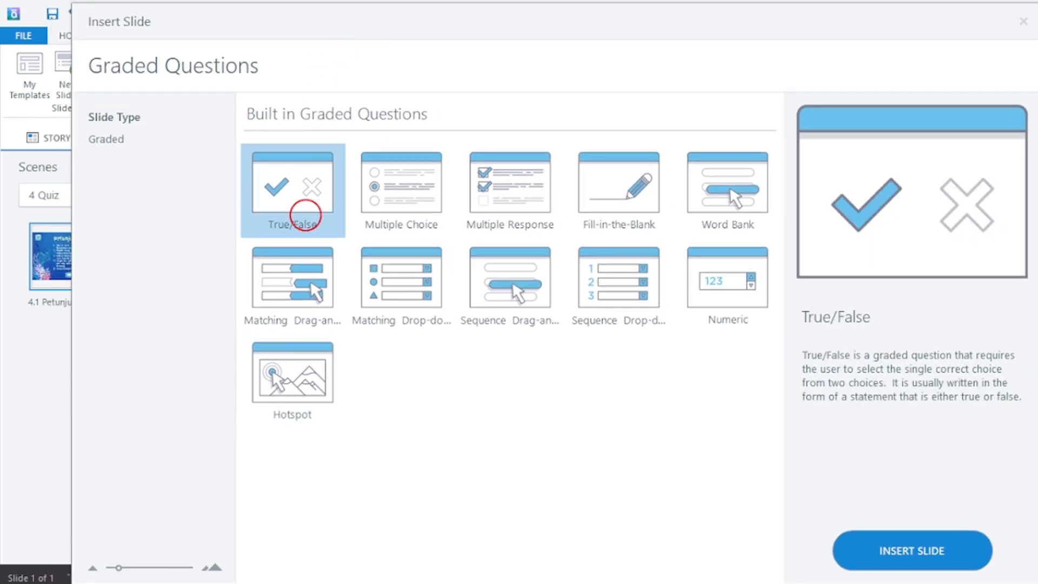
click(727, 284)
click(315, 200)
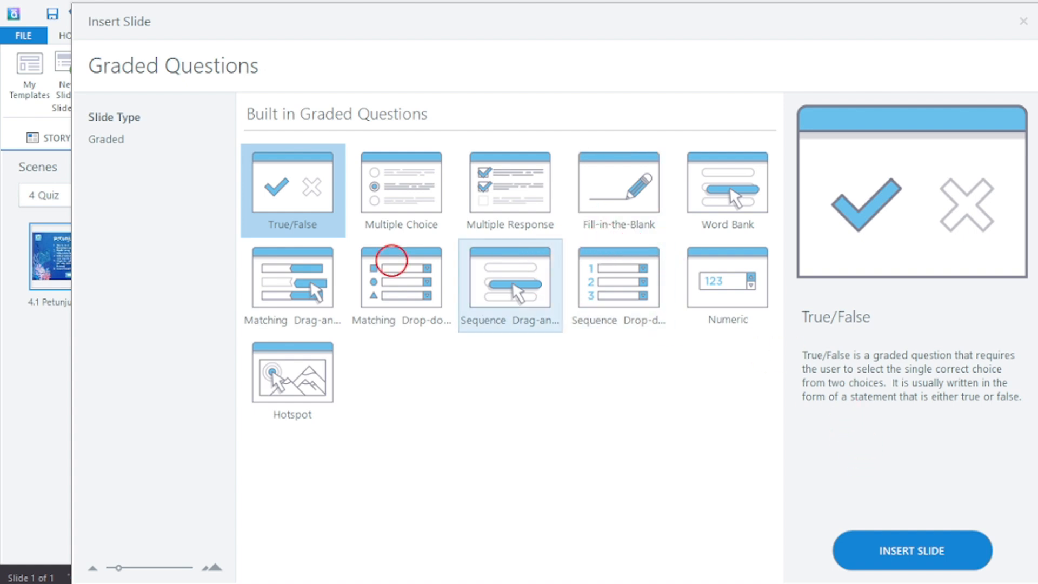
click(881, 560)
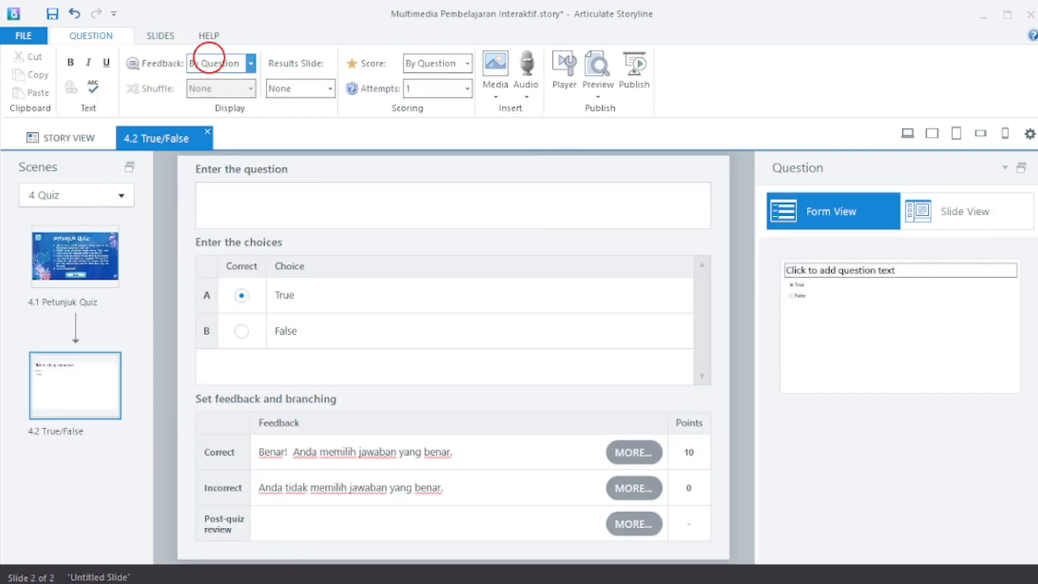
Copy "Benar atau Salah? Kuda laut adalah kuda yang bisa berenang" from the Word document https.docx into the new slide's question text
click(163, 37)
click(116, 35)
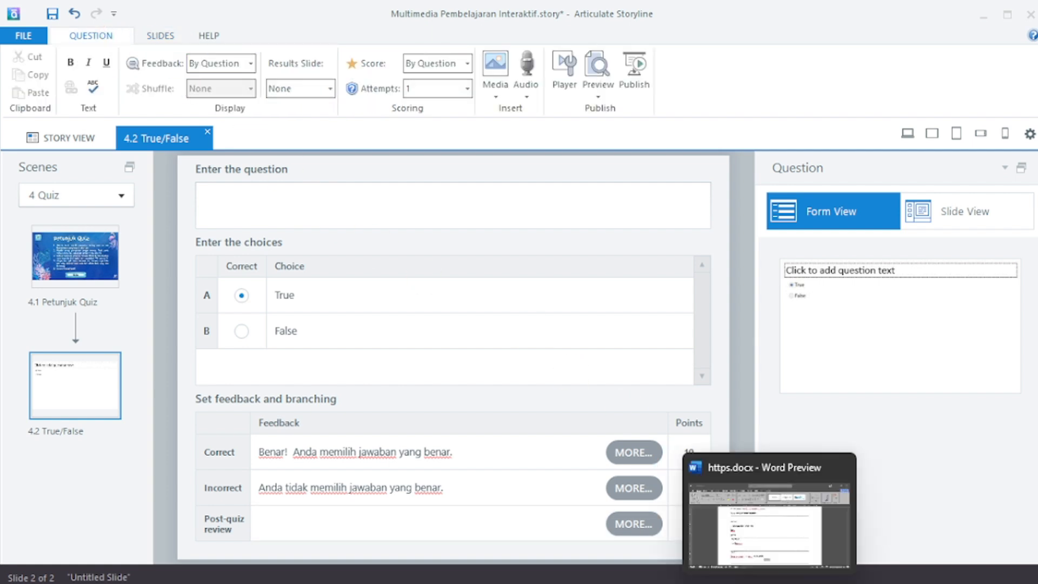
click(850, 521)
scroll(519, 331, up, 8)
scroll(528, 326, up, 15)
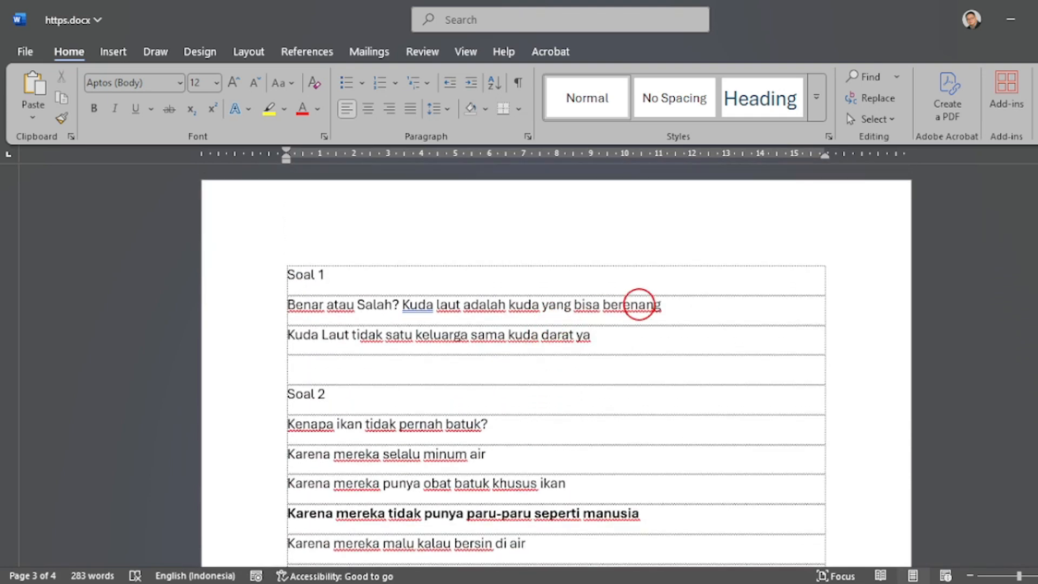
drag(669, 304, 289, 304)
key(ctrl+c)
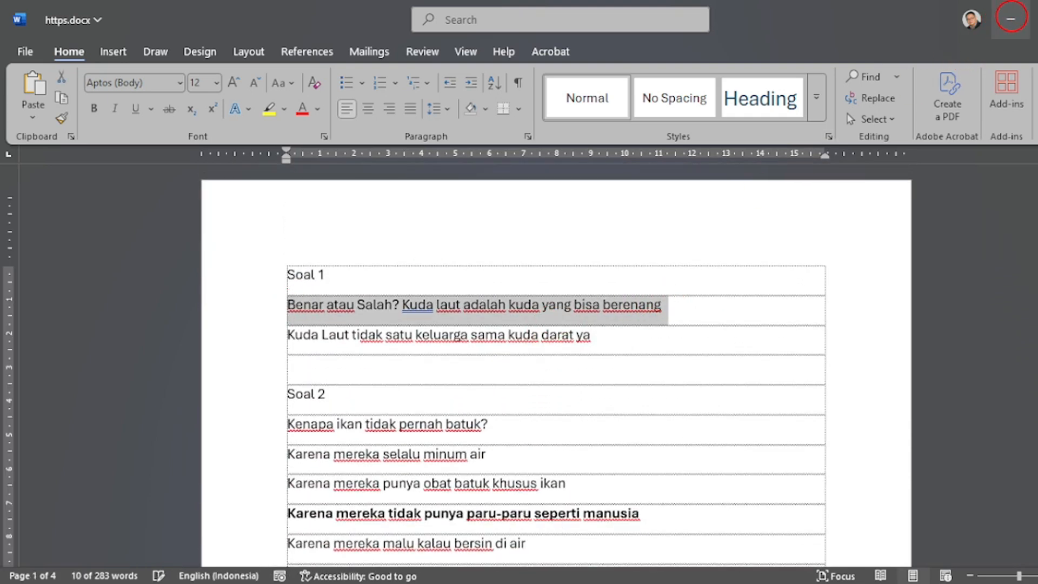
click(1010, 19)
click(292, 207)
key(ctrl+v)
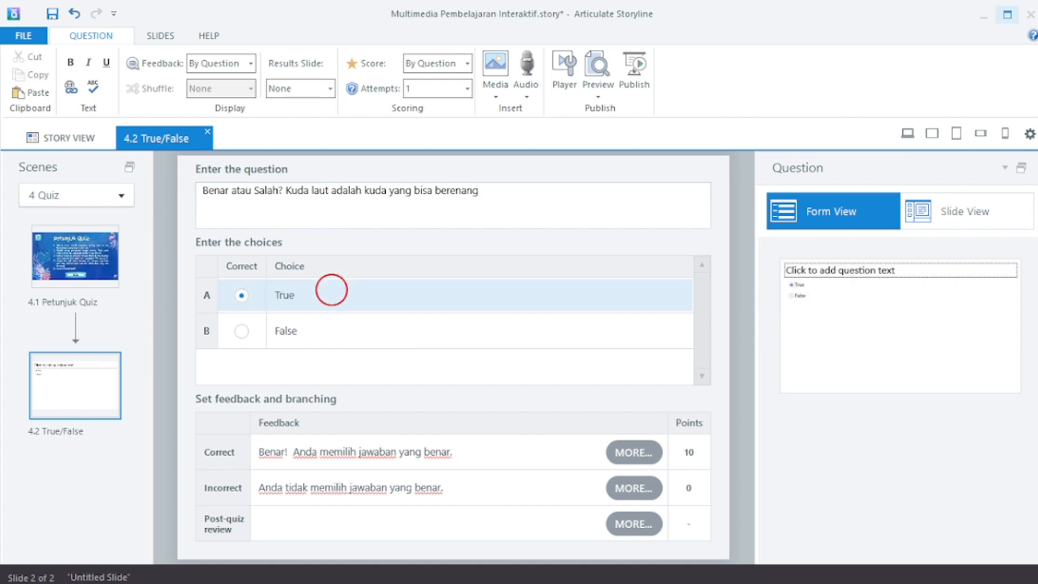
Change the answer choices to "Betul Banget" and "Salah Lah", and mark "Salah Lah" as correct
click(332, 290)
click(325, 285)
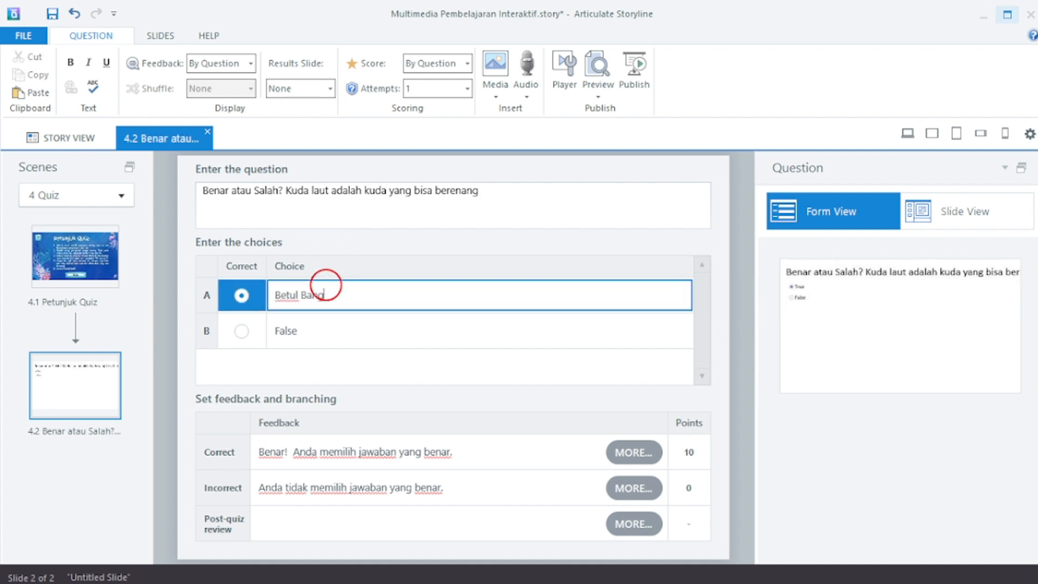
text(Betul Banget)
click(336, 341)
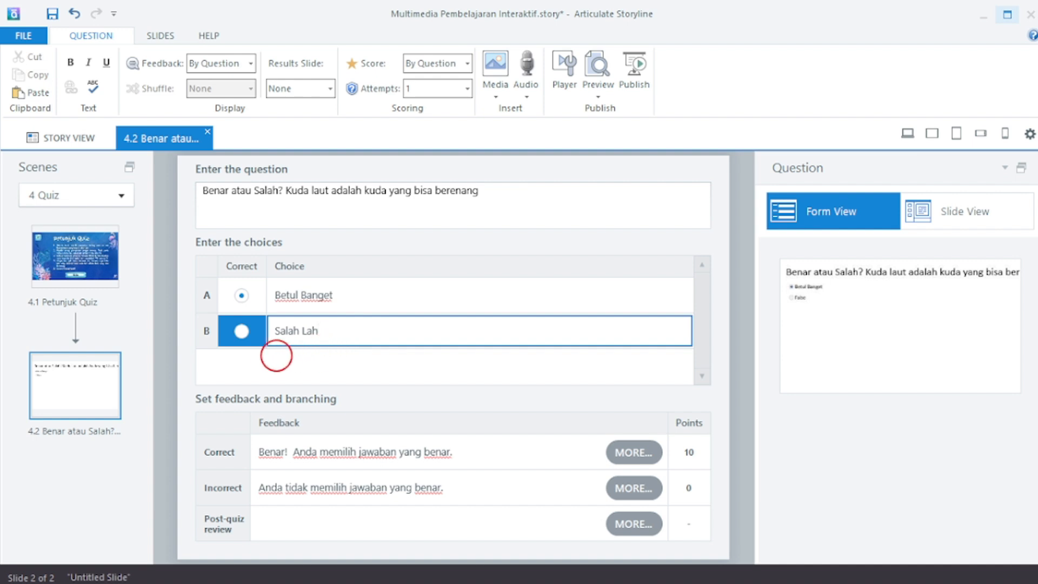
click(242, 332)
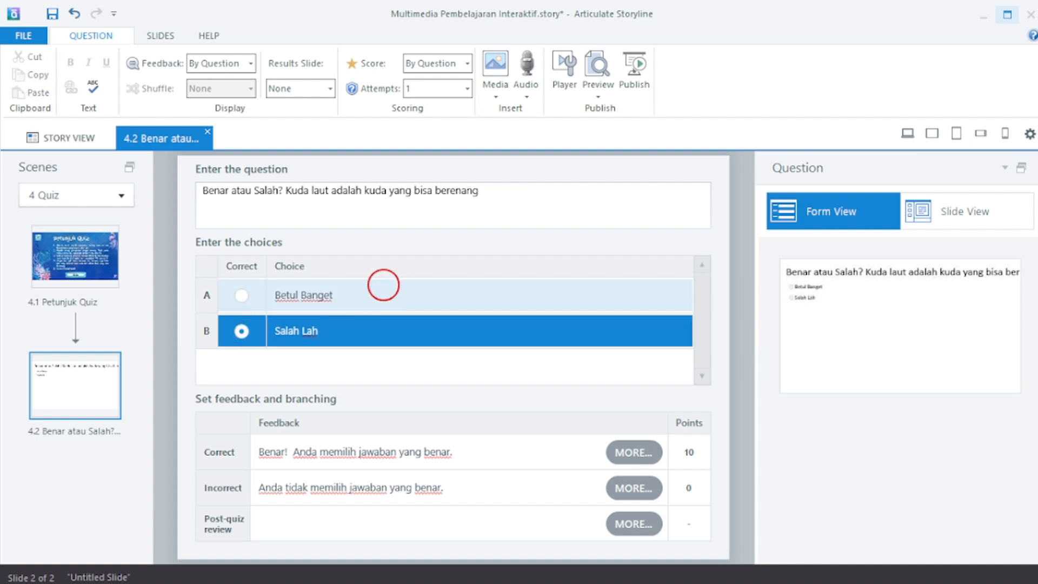
Copy "Kuda Laut tidak satu keluarga sama kuda darat ya" from the Word document into the question's post-quiz review feedback
key(alt+Tab)
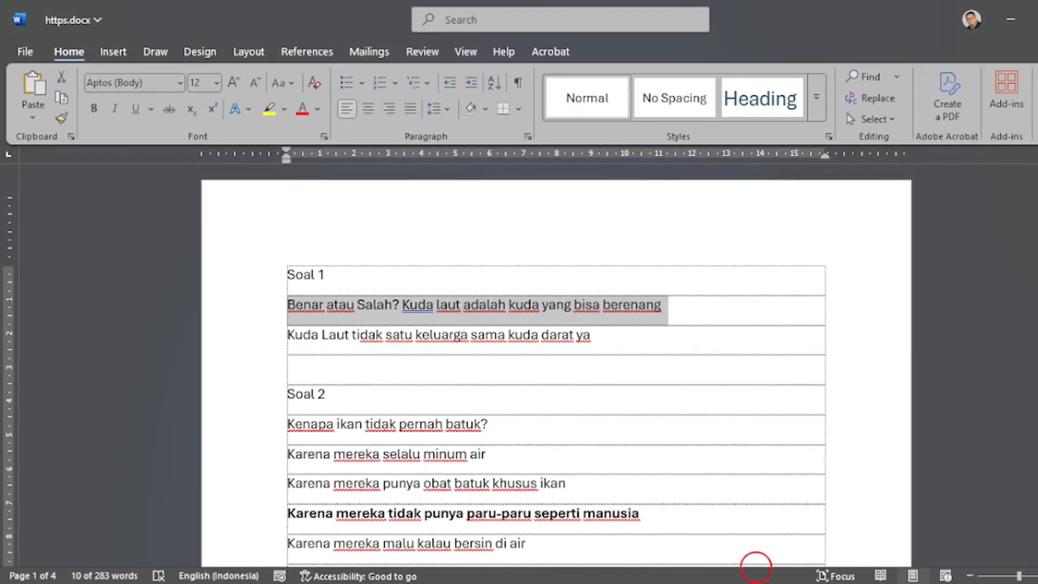
drag(629, 340, 288, 339)
key(ctrl+c)
click(1010, 19)
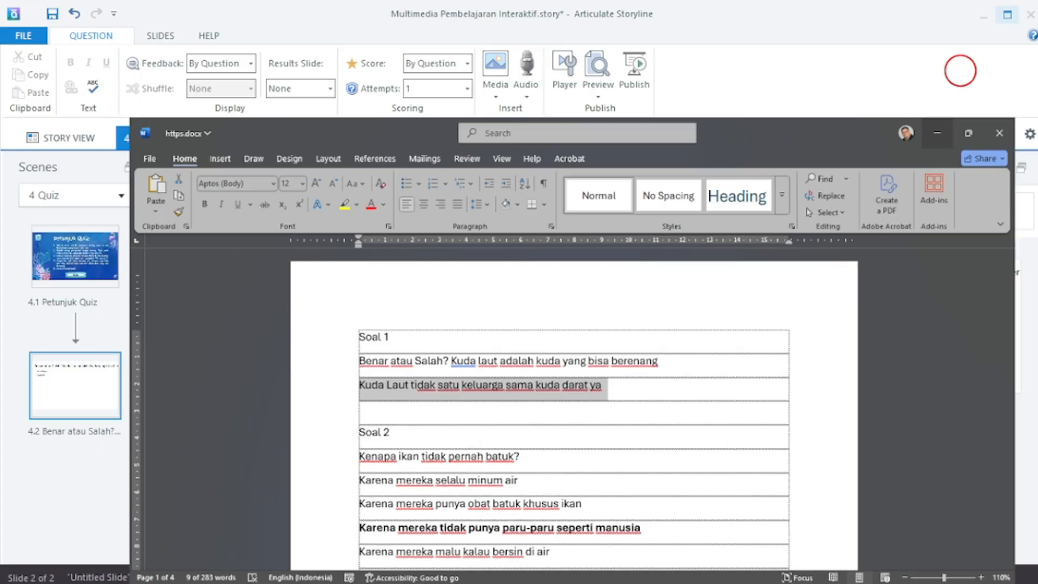
click(330, 531)
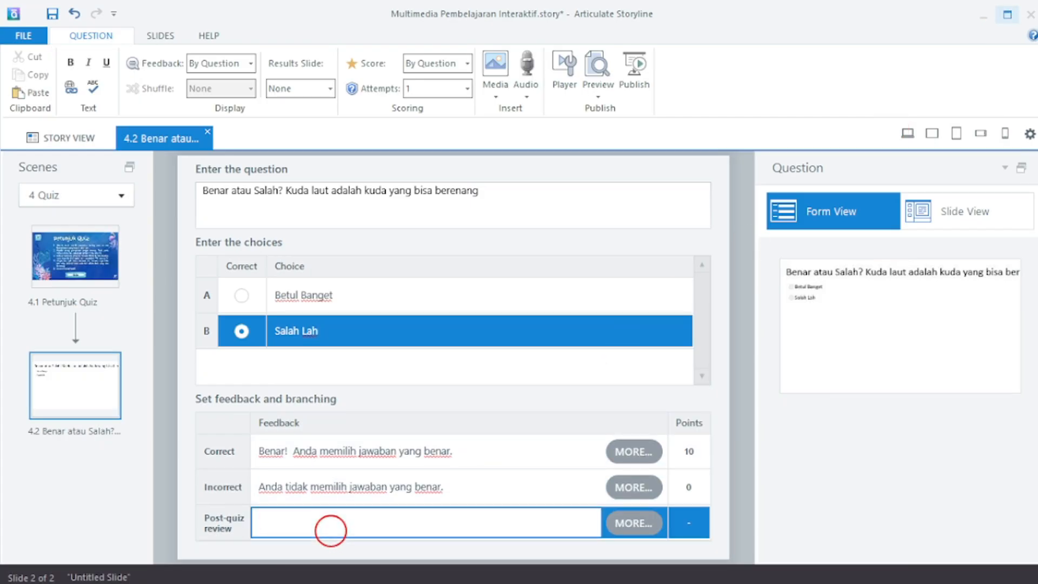
key(ctrl+v)
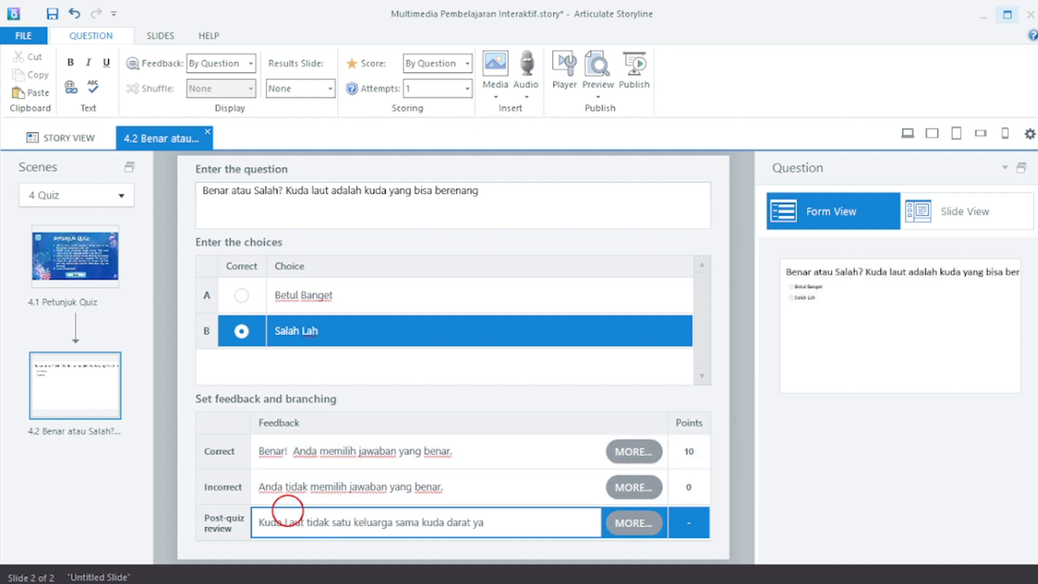
click(351, 493)
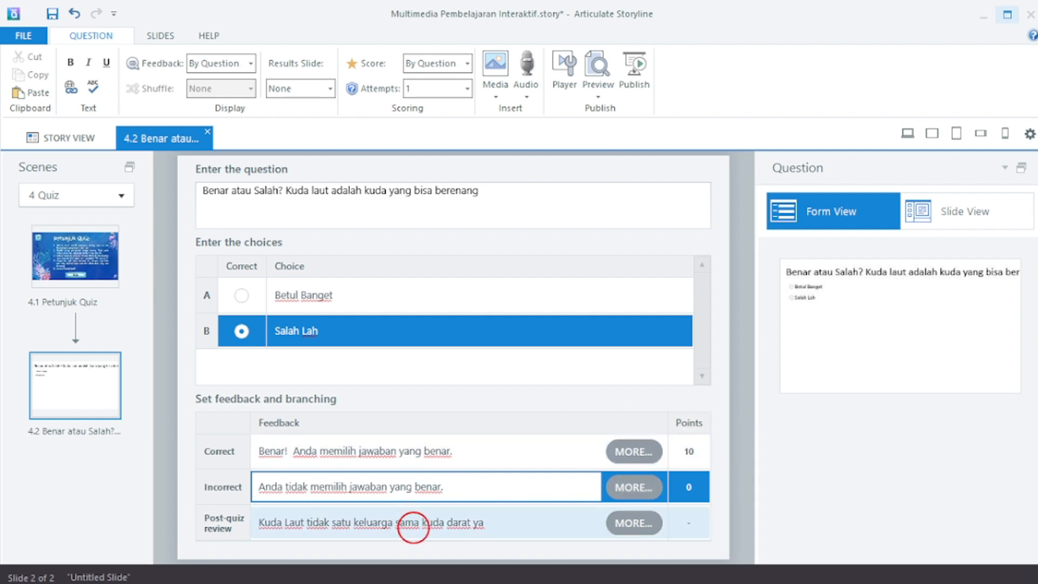
click(412, 529)
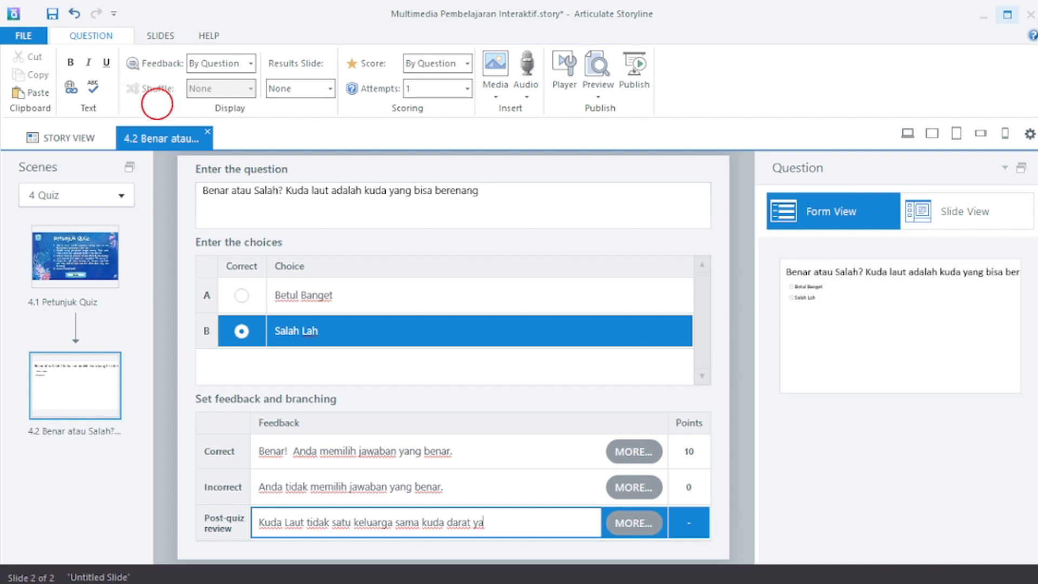
click(495, 91)
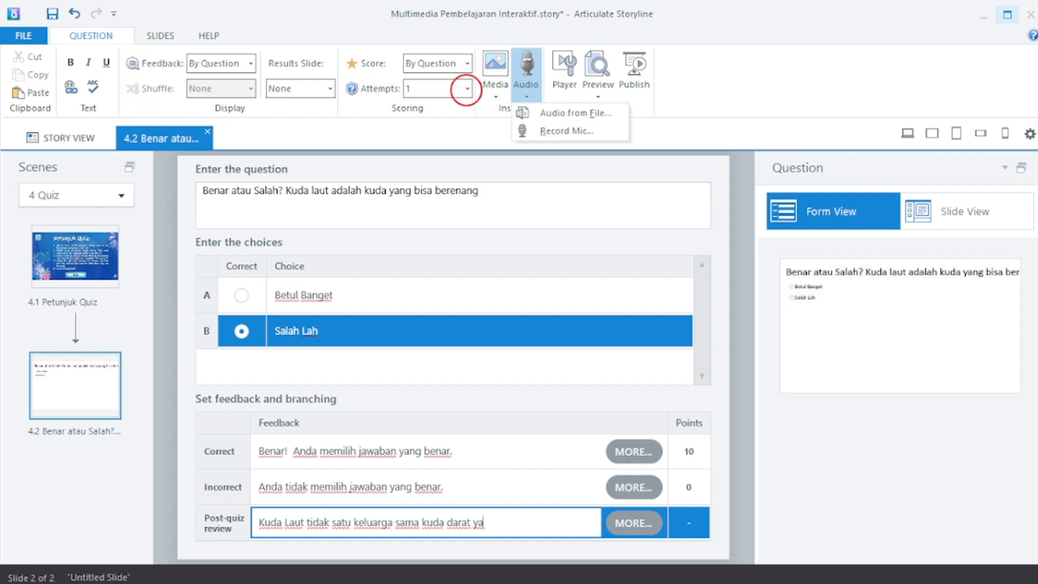
click(459, 90)
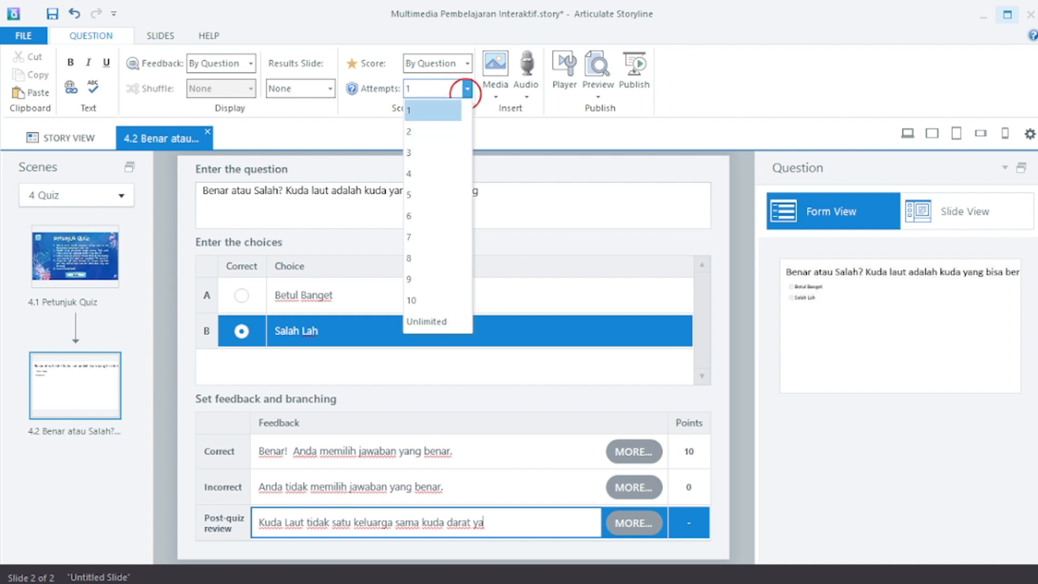
click(466, 90)
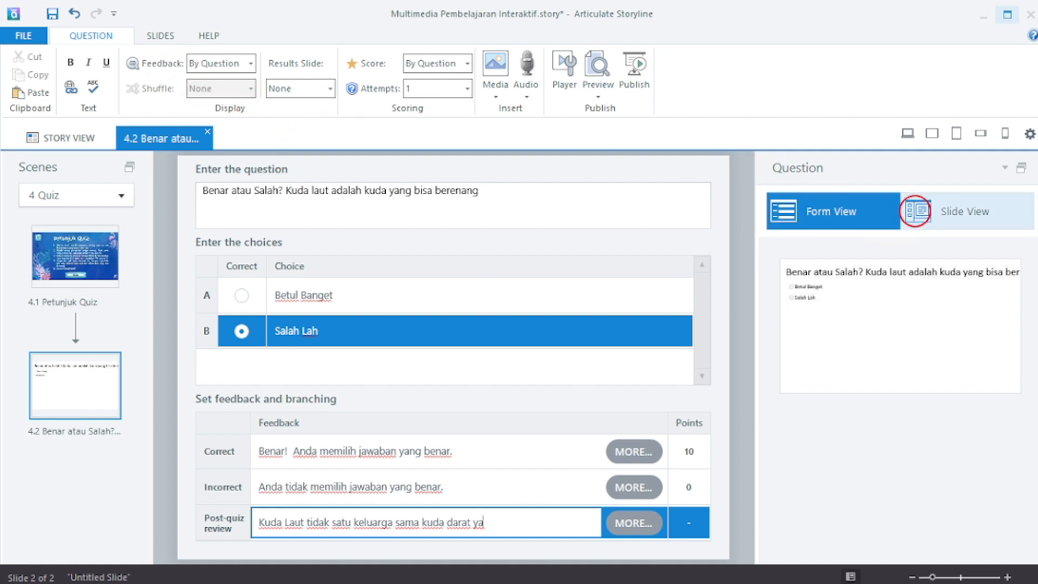
Apply the Quiz Games layout to the "Benar atau Salah" question slide and select its empty text placeholder
click(915, 211)
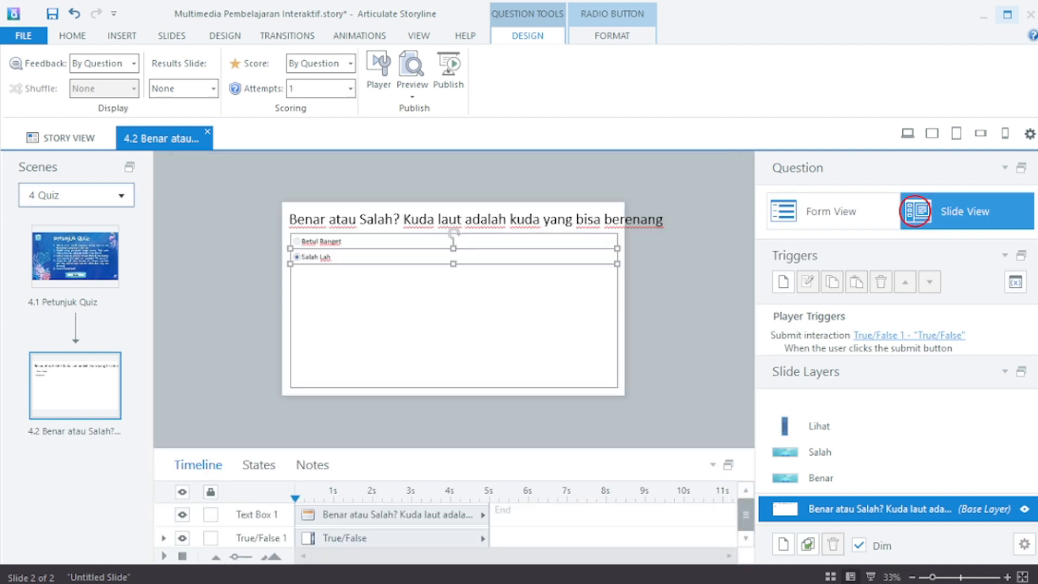
click(660, 245)
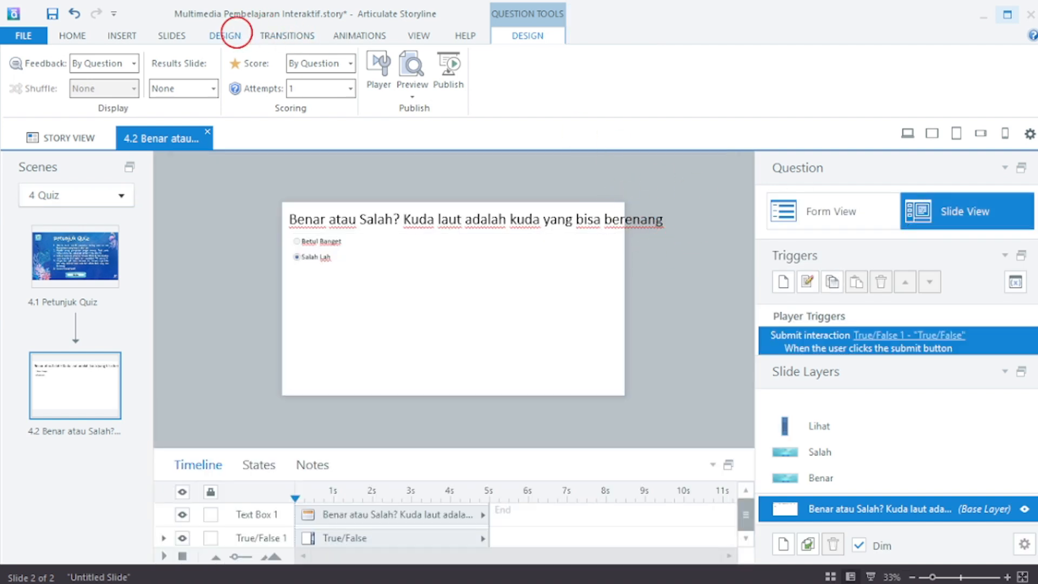
click(81, 36)
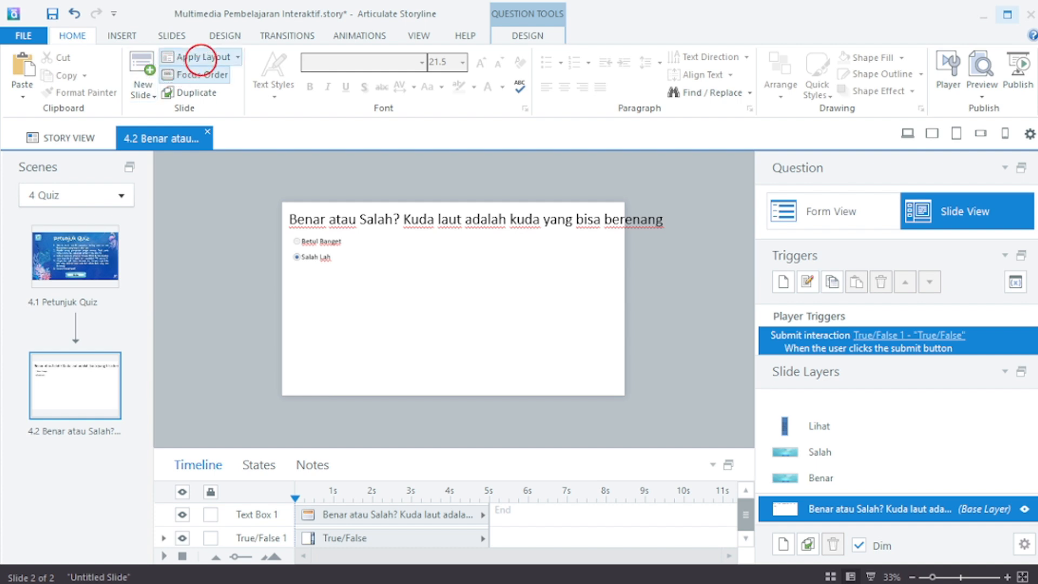
click(201, 57)
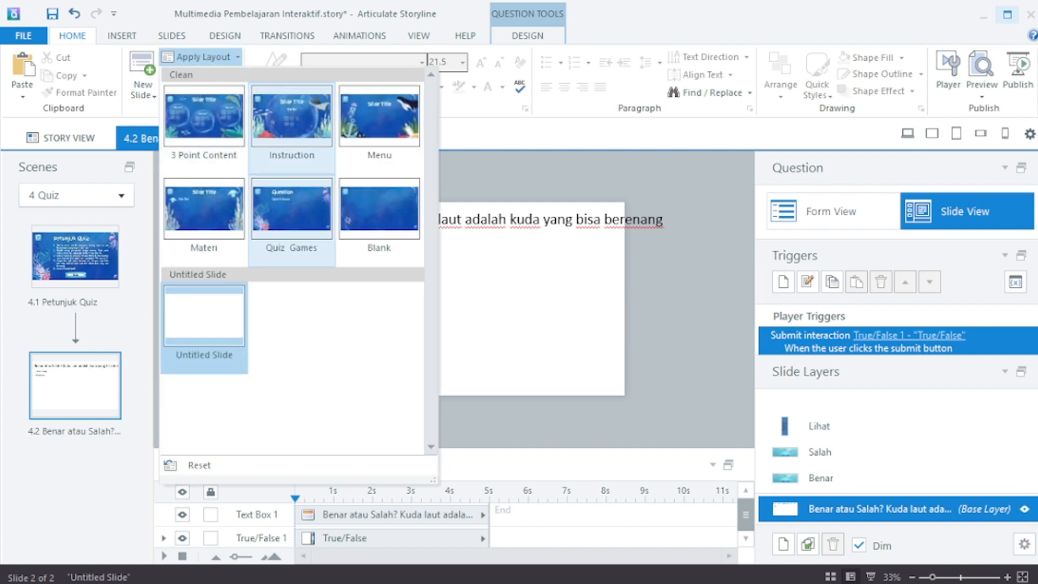
click(283, 209)
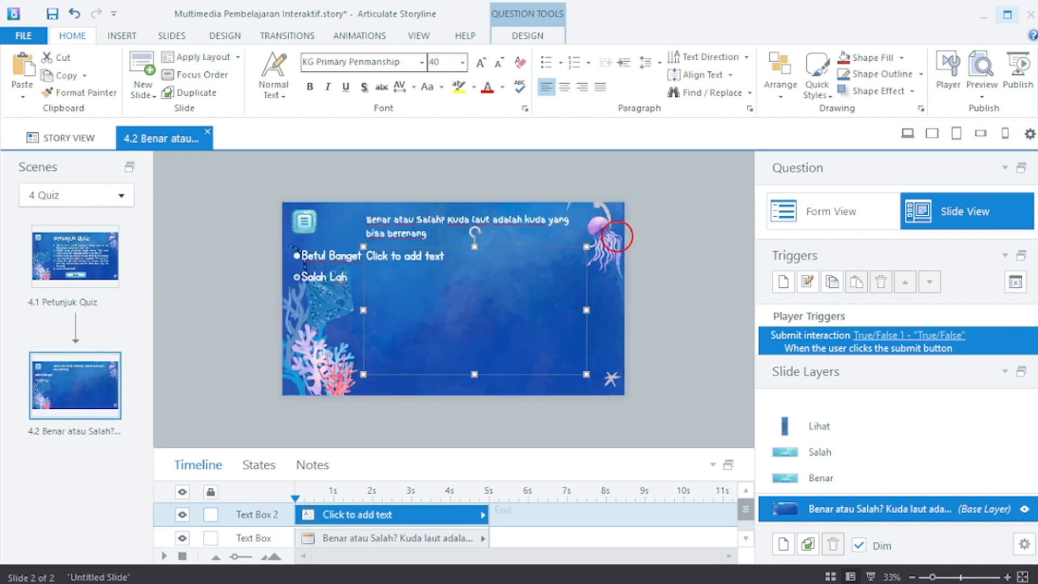
click(629, 234)
click(586, 268)
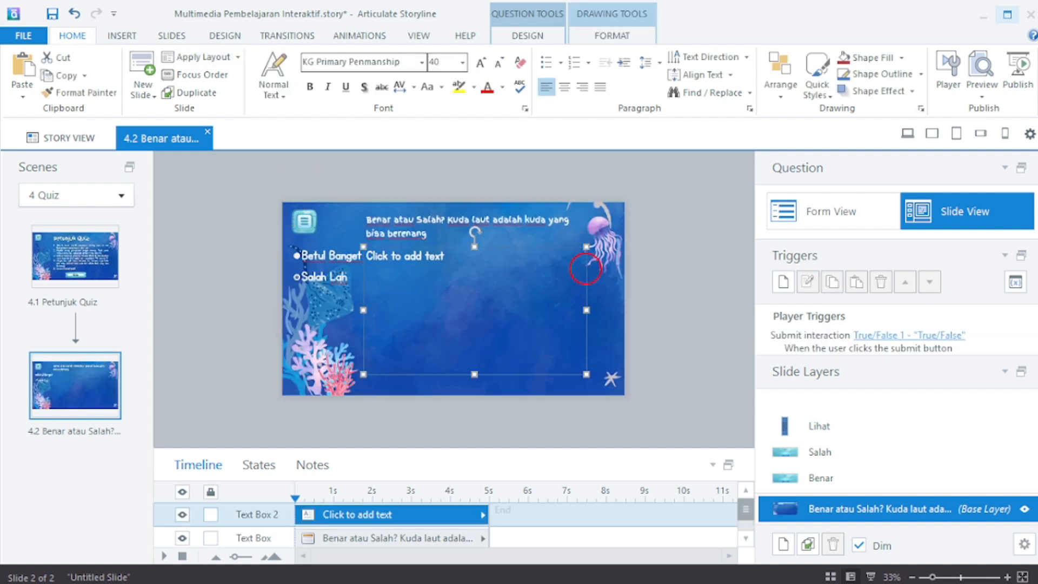
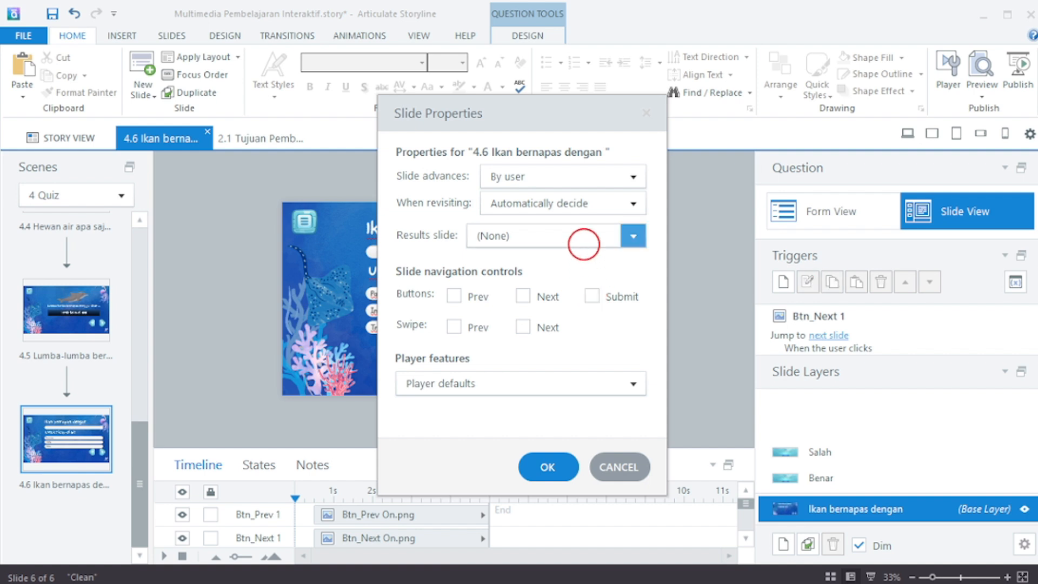
Change the When revisiting option in the slide properties of "Ikan bernapas dengan"
click(594, 201)
click(572, 242)
click(563, 460)
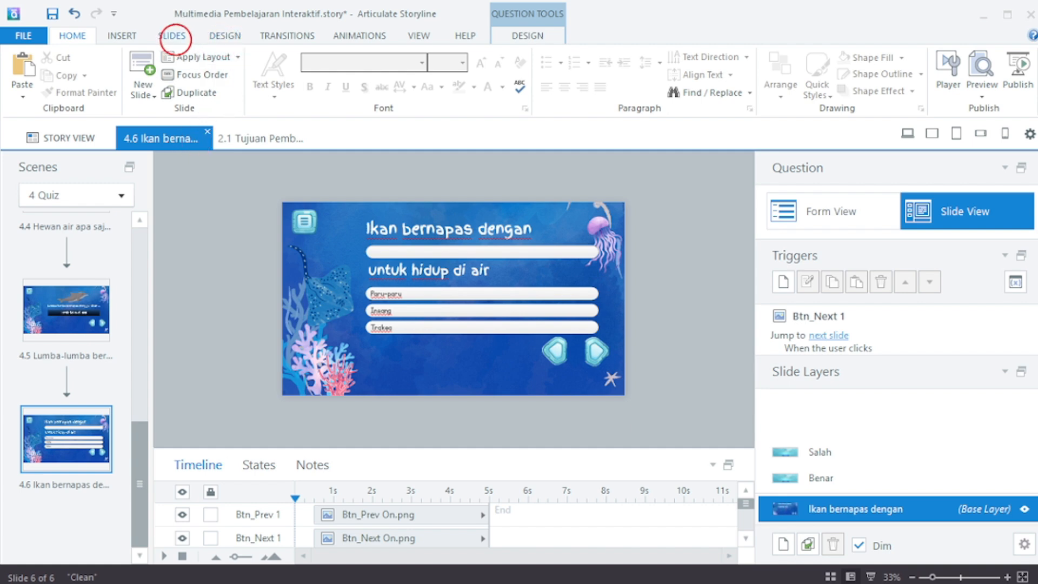
Insert a Matching Drag-and-Drop graded question slide after the "Ikan bernapas dengan" slide
click(173, 35)
click(156, 84)
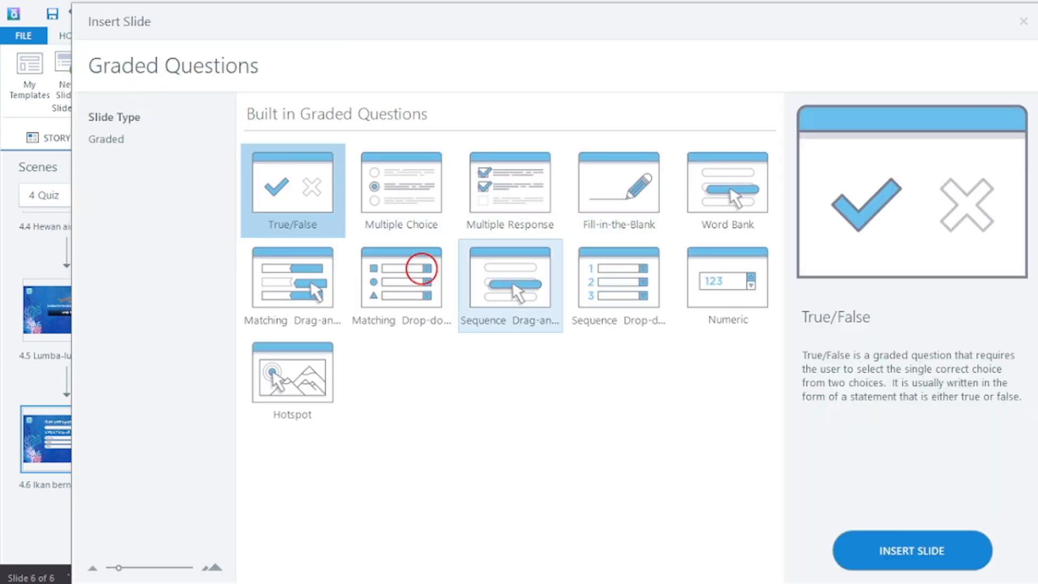
click(289, 276)
click(860, 541)
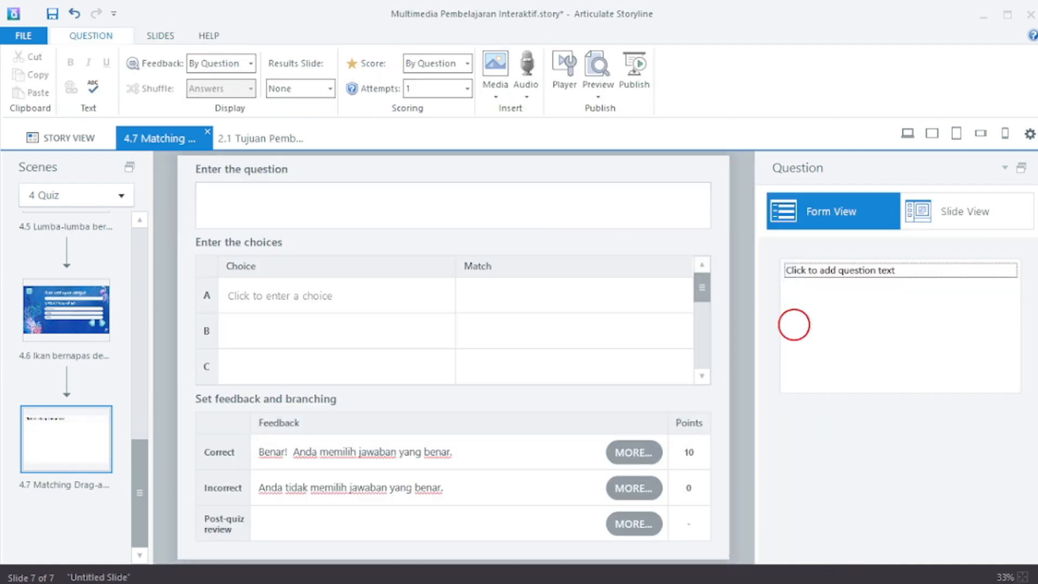
Copy the Soal 6 question from the Word document https.docx and enter it as the new slide's question text, "Pasangkan aku !"
click(736, 581)
scroll(488, 406, down, 6)
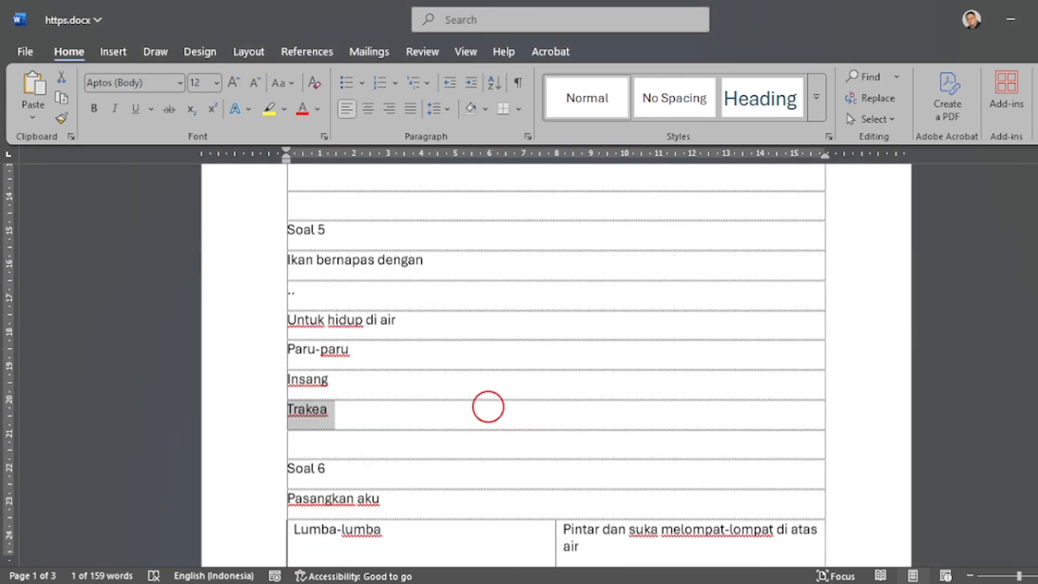
scroll(443, 373, up, 1)
scroll(378, 243, up, 1)
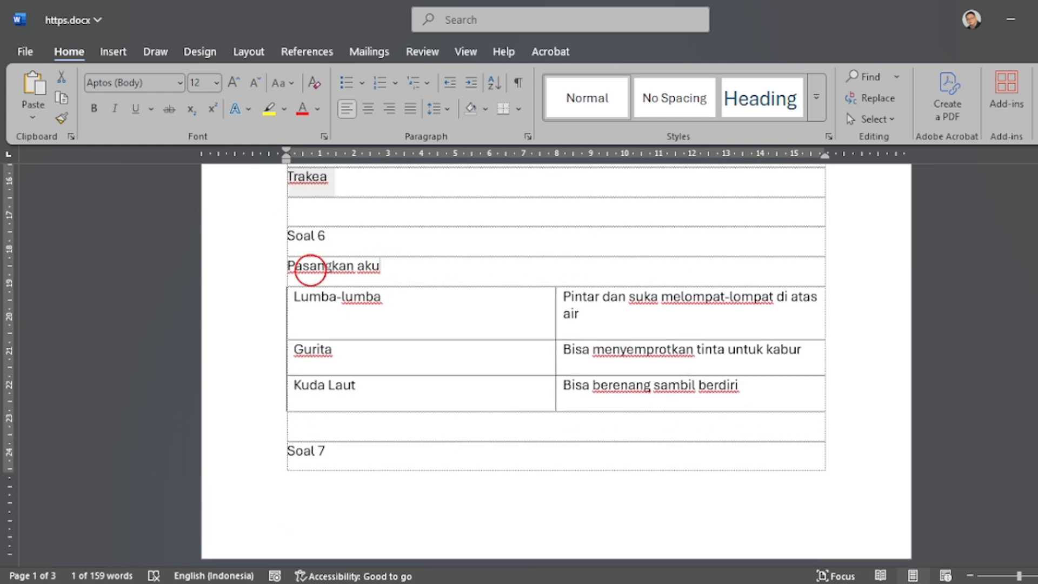
click(280, 267)
click(649, 581)
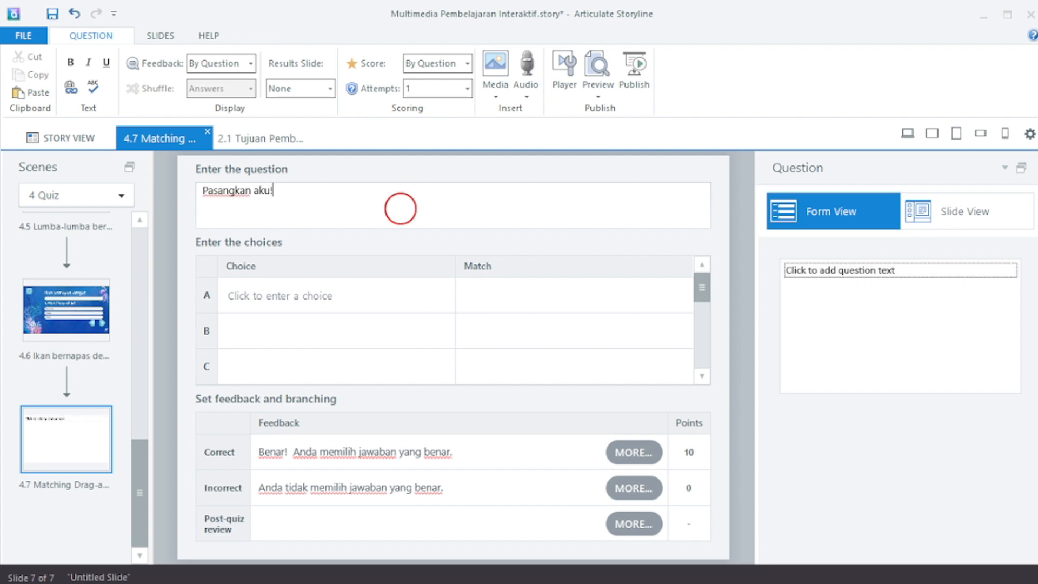
Copy "Lumba-lumba" from the Soal 6 table in the Word document into choice A of the matching question
key(alt+Tab)
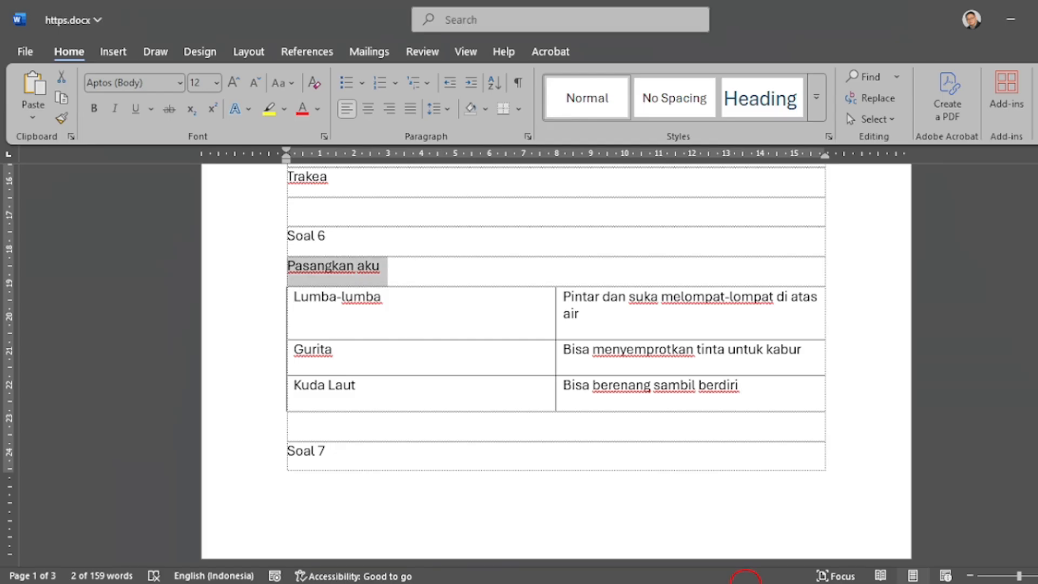
click(410, 304)
triple_click(385, 303)
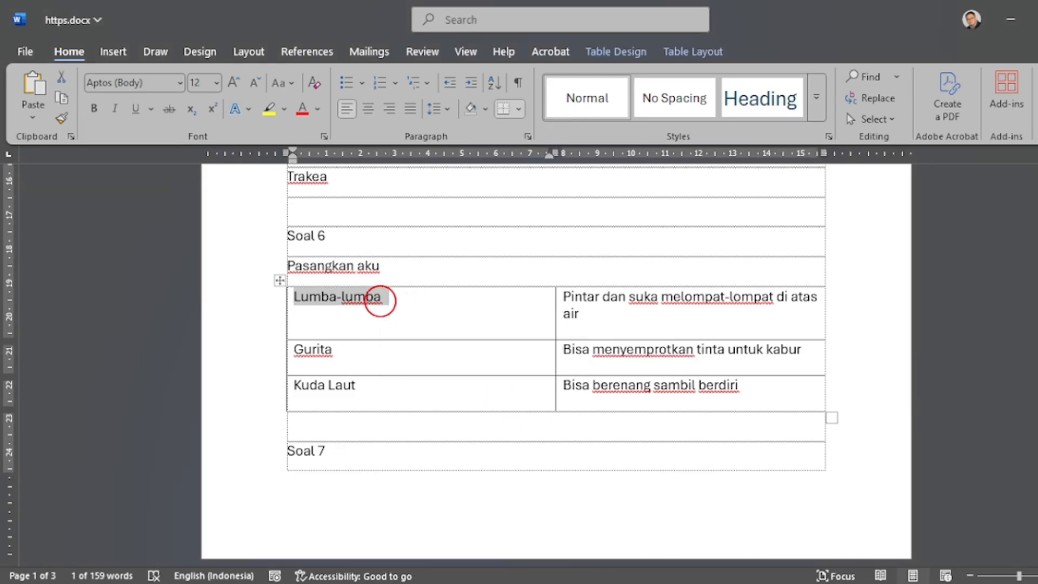
click(373, 300)
drag(365, 299, 304, 303)
key(ctrl+c)
mouse_move(681, 582)
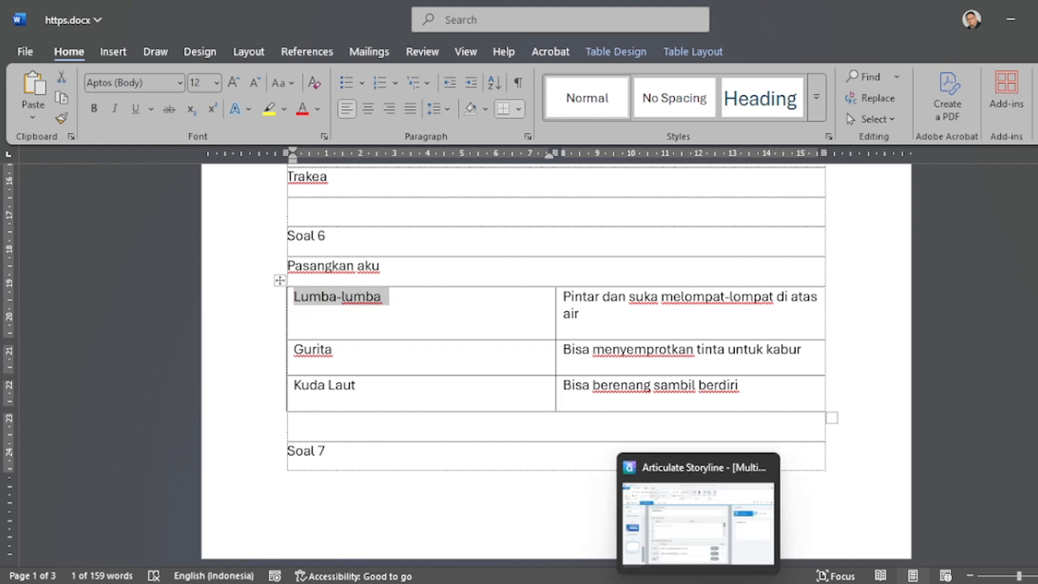
click(698, 513)
click(352, 296)
key(ctrl+v)
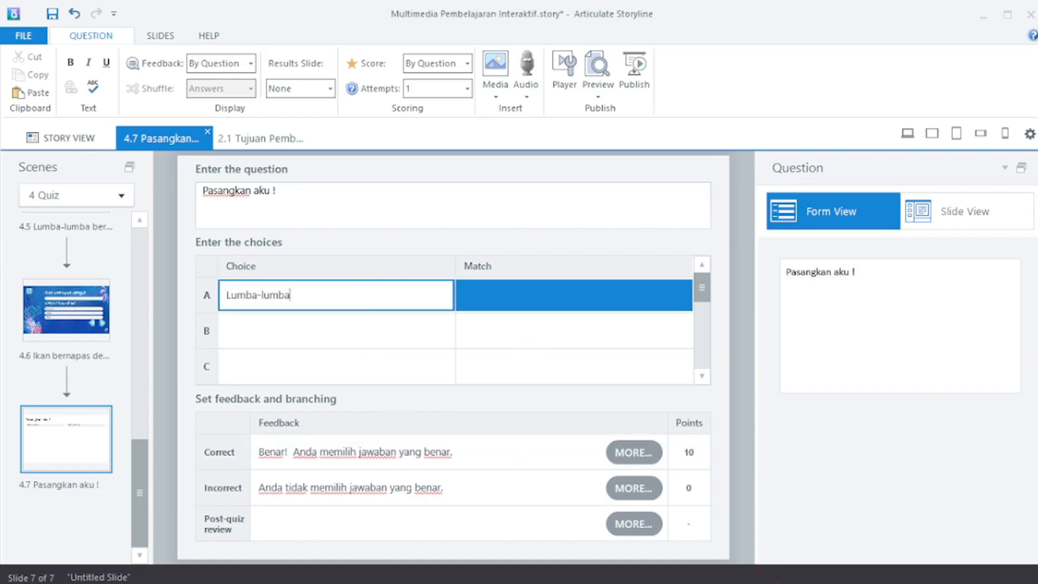
Copy "Pintar dan suka melompat-lompat di atas air" from the Word document into the match for choice A
click(768, 582)
drag(585, 310, 586, 335)
key(ctrl+c)
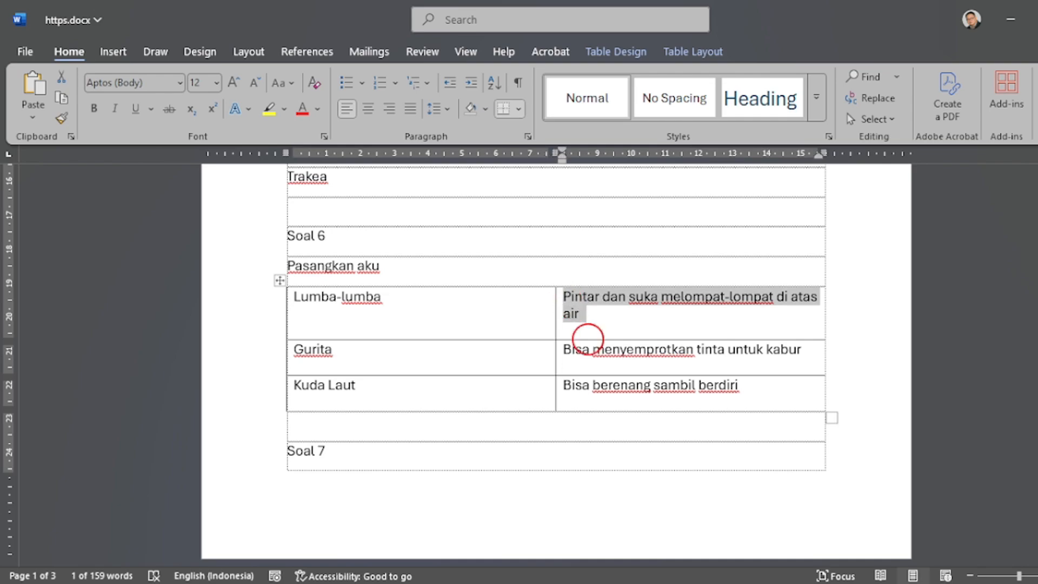
click(681, 581)
click(523, 292)
key(ctrl+v)
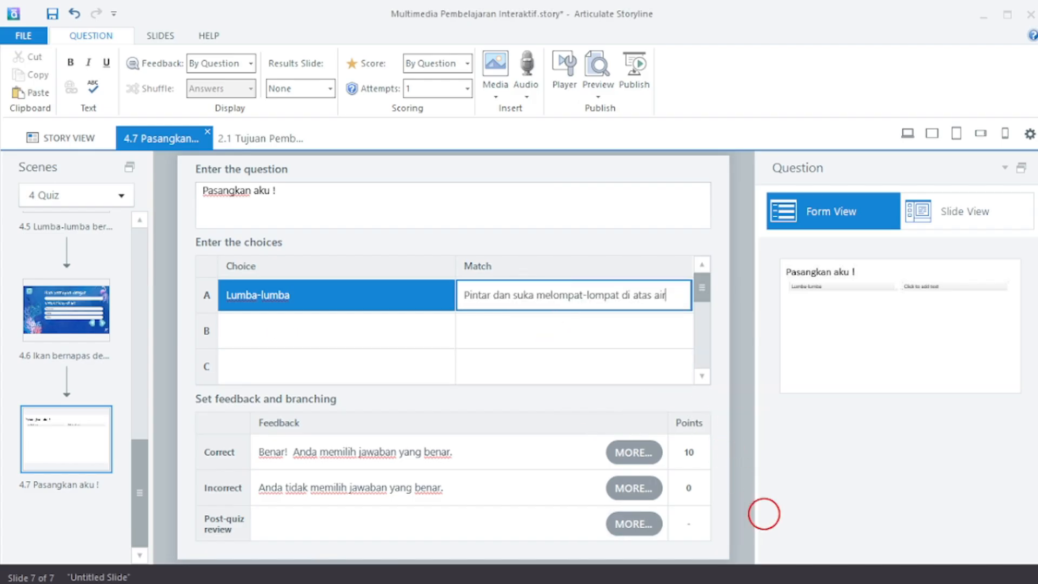
Try to copy "Bisa menyemprotkan tinta untuk kabur" from the Word document into the match of row B
click(762, 582)
double_click(649, 348)
key(ctrl+a)
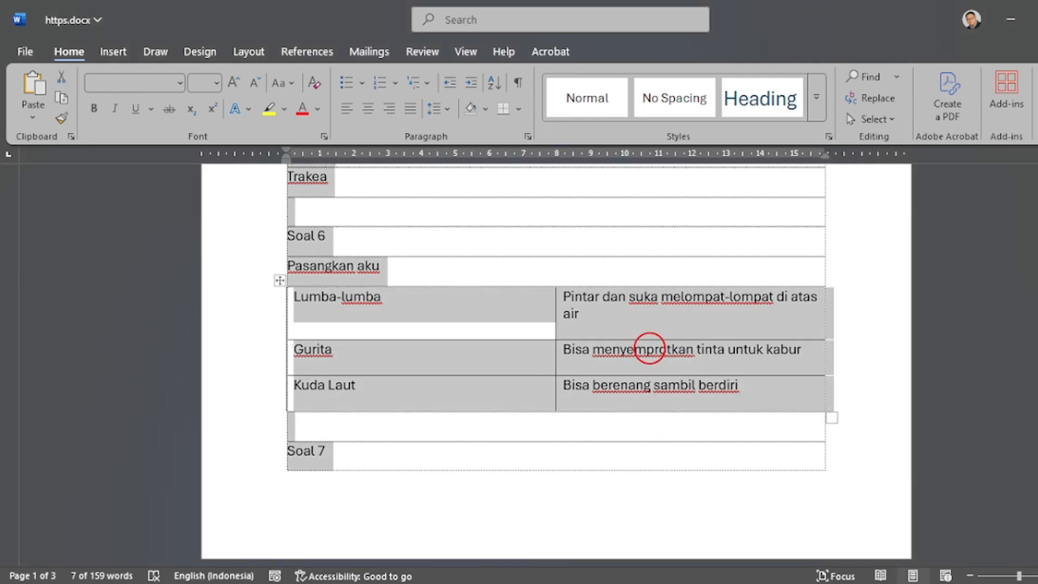
click(666, 352)
drag(565, 352, 808, 354)
key(ctrl+c)
key(alt+Tab)
click(558, 335)
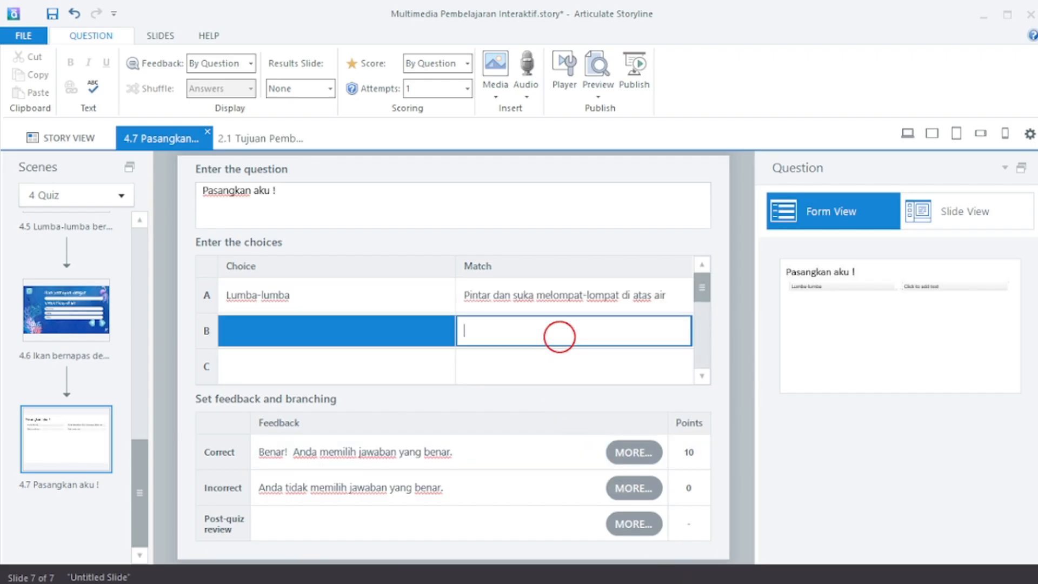
key(ctrl+v)
Copy "Bisa berenang sambil berdiri" from the Word document and try to paste it as the match of row C
key(alt+Tab)
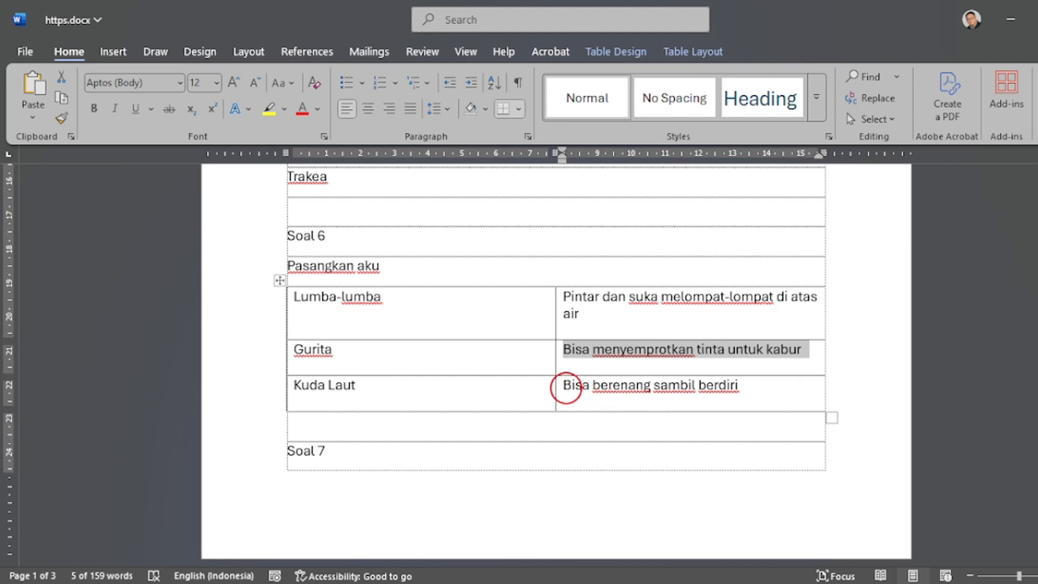
drag(566, 387, 719, 387)
key(ctrl+c)
key(alt+Tab)
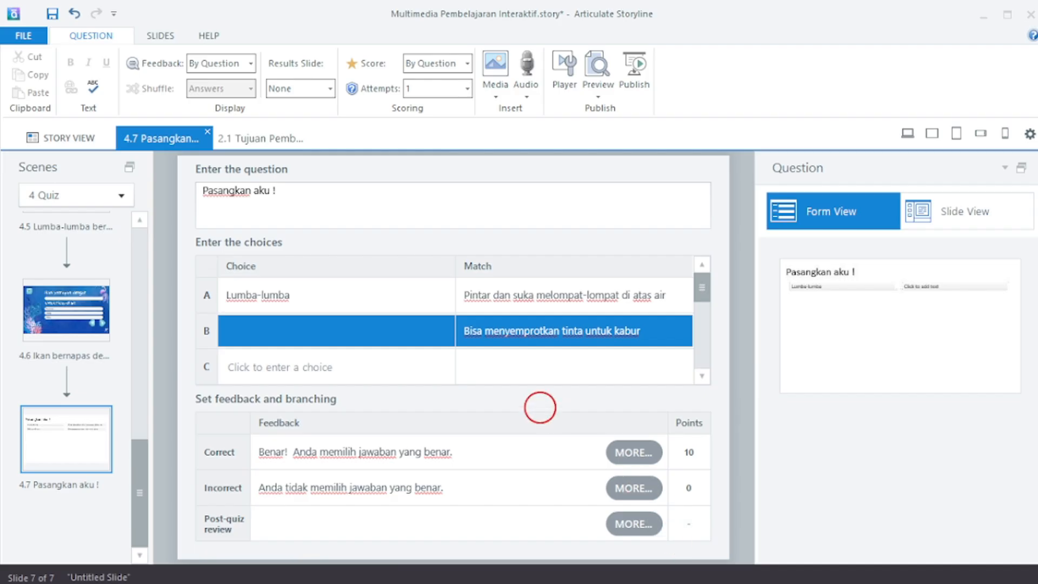
click(535, 370)
key(ctrl+v)
Enter "Gurita" as choice B of the matching question
click(359, 335)
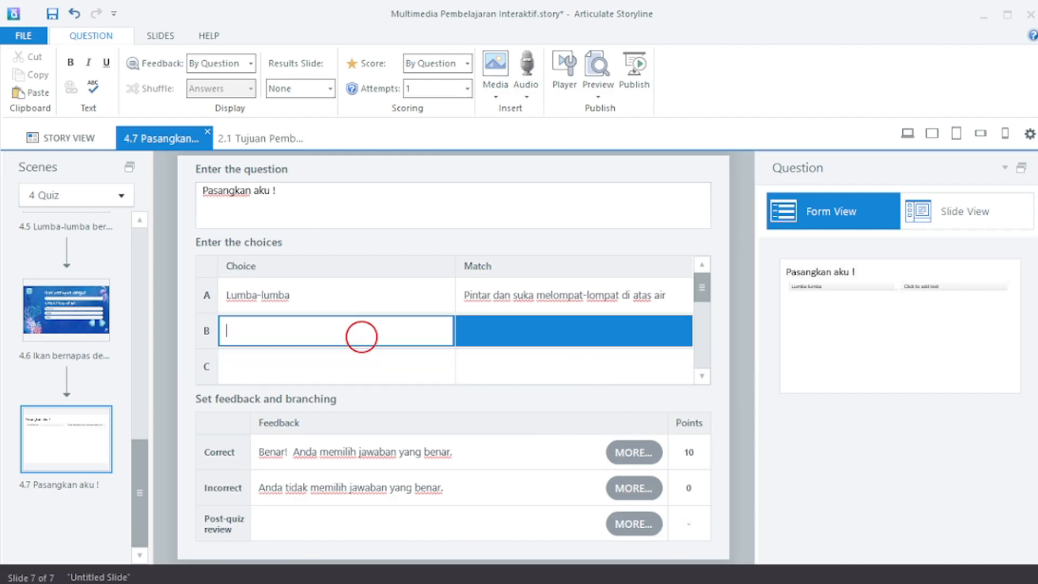
text(Gurita)
key(Return)
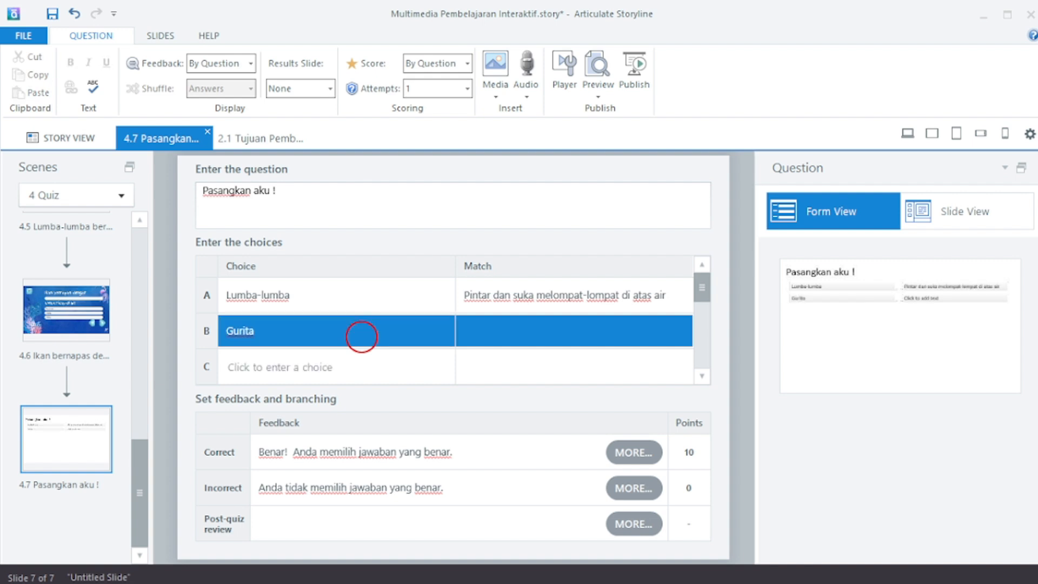
Paste "Bisa berenang sambil berdiri" as the match of row C and enter "Kuda Laut" as its choice
click(698, 376)
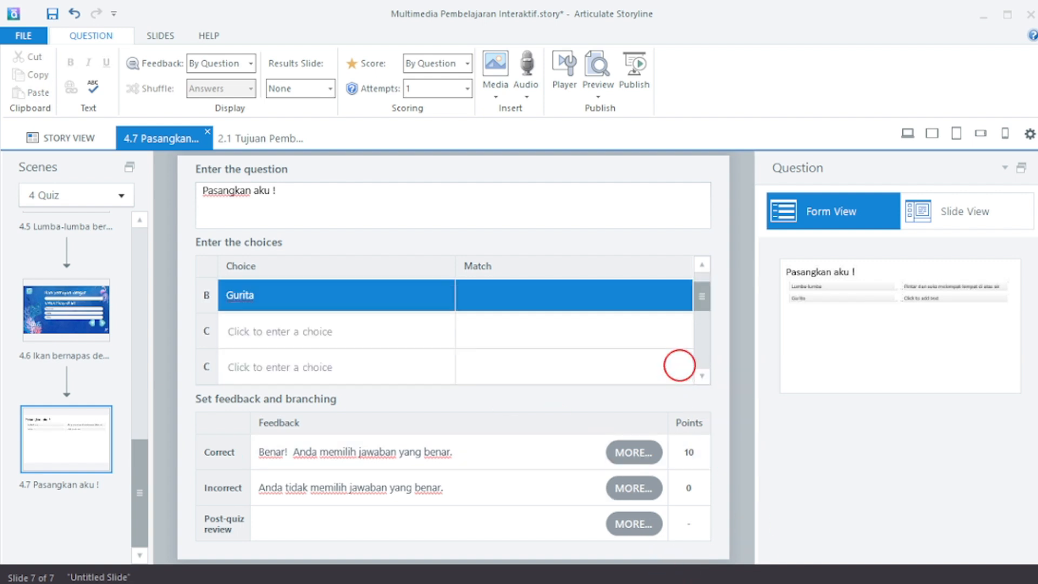
scroll(680, 366, up, 1)
click(562, 359)
click(546, 360)
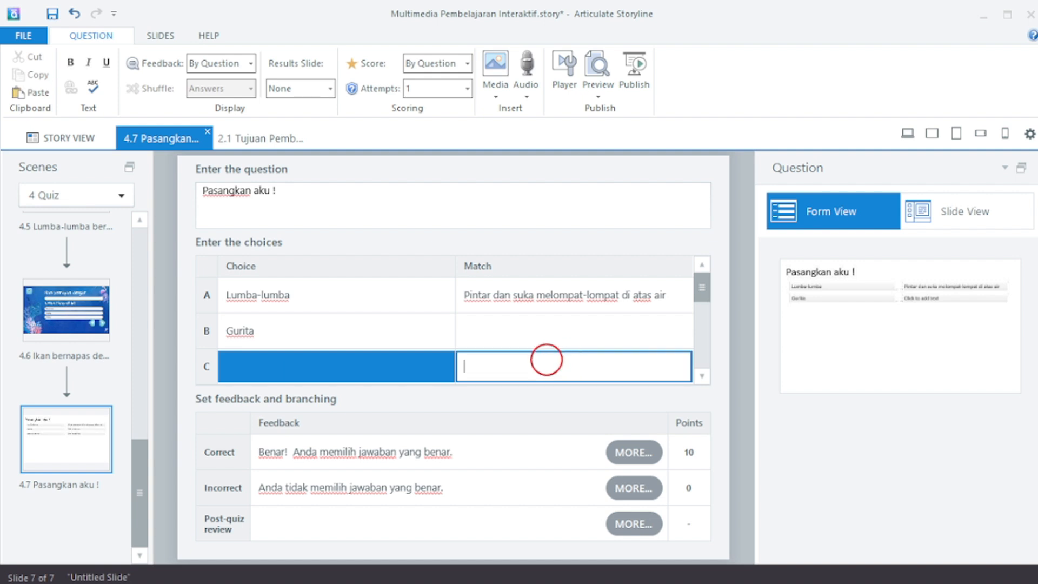
key(ctrl+v)
click(400, 364)
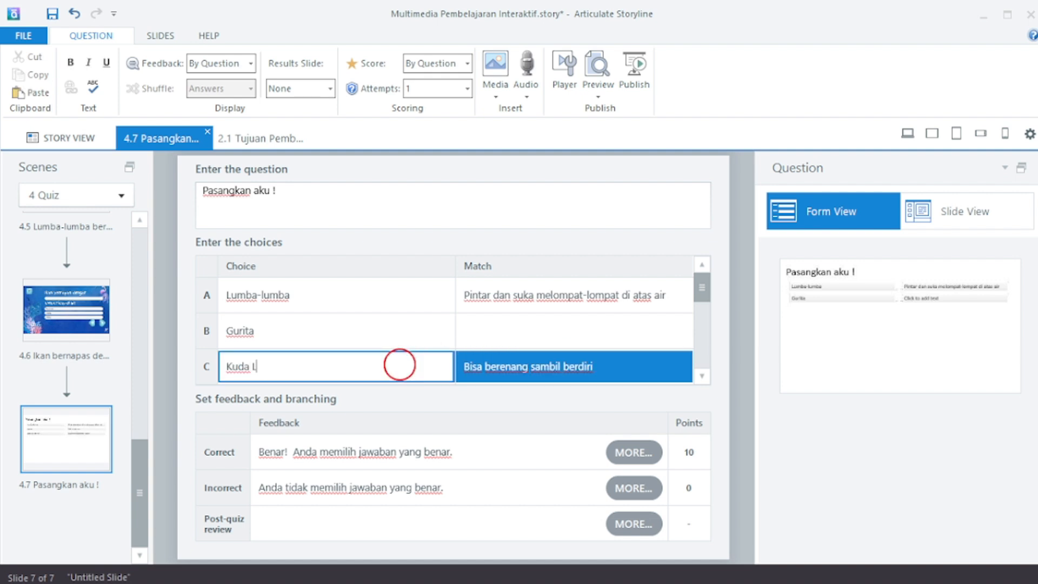
Copy "Bisa menyemprotkan tinta untuk kabur" from the Word document into the match for "Gurita"
key(alt+Tab)
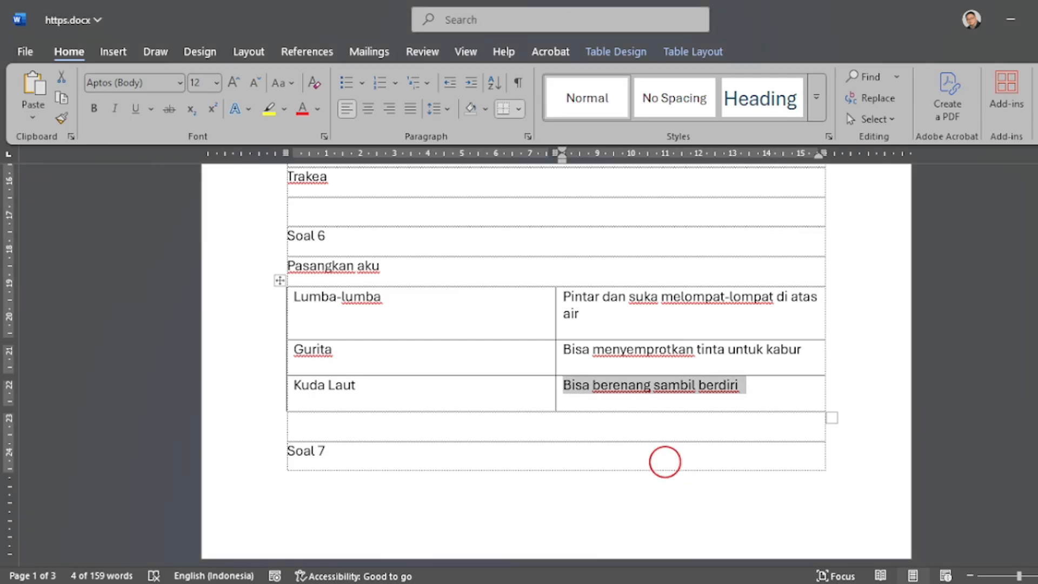
drag(565, 347, 777, 352)
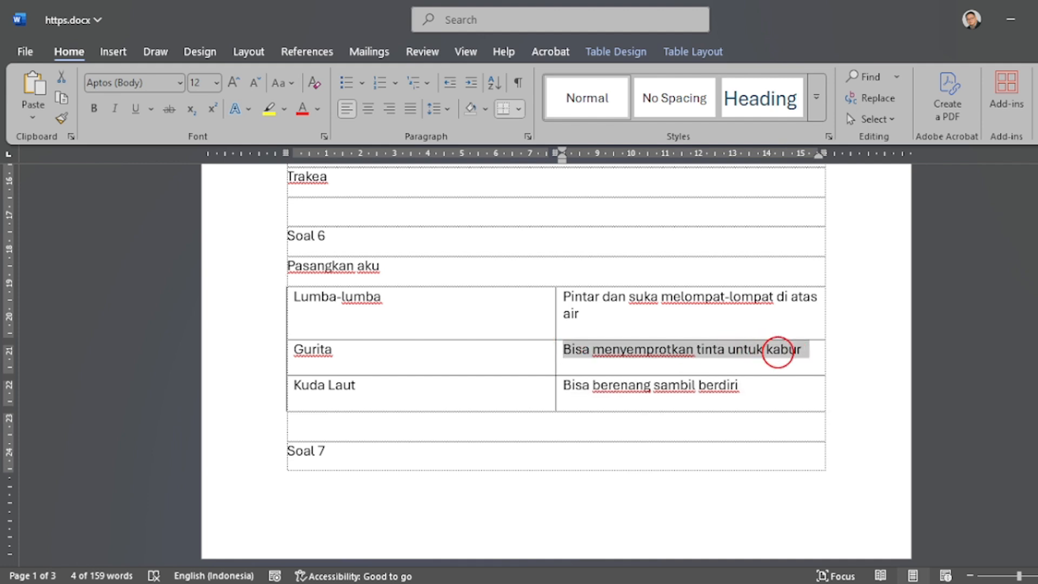
key(alt+Tab)
click(573, 323)
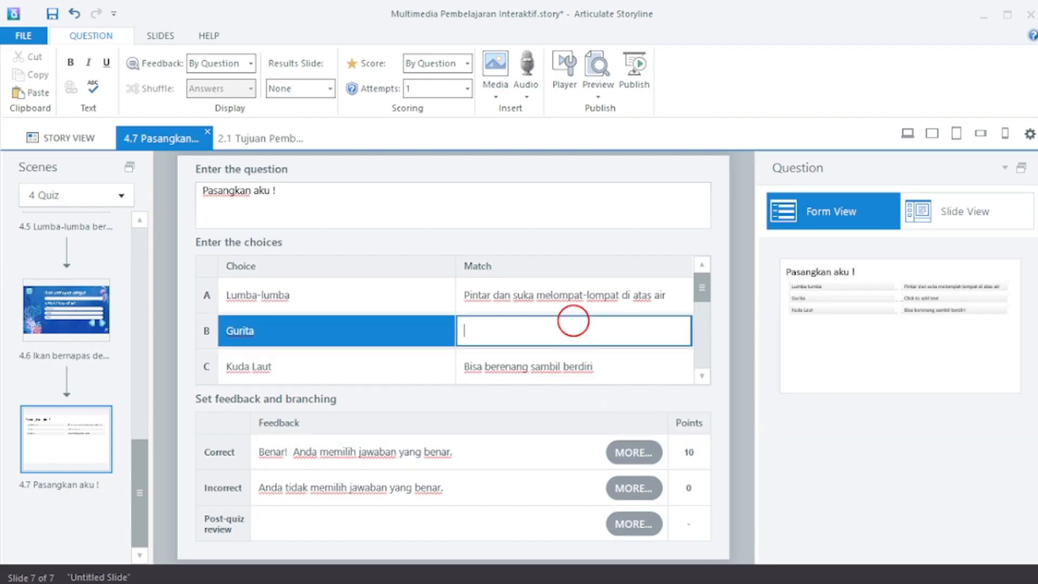
key(ctrl+v)
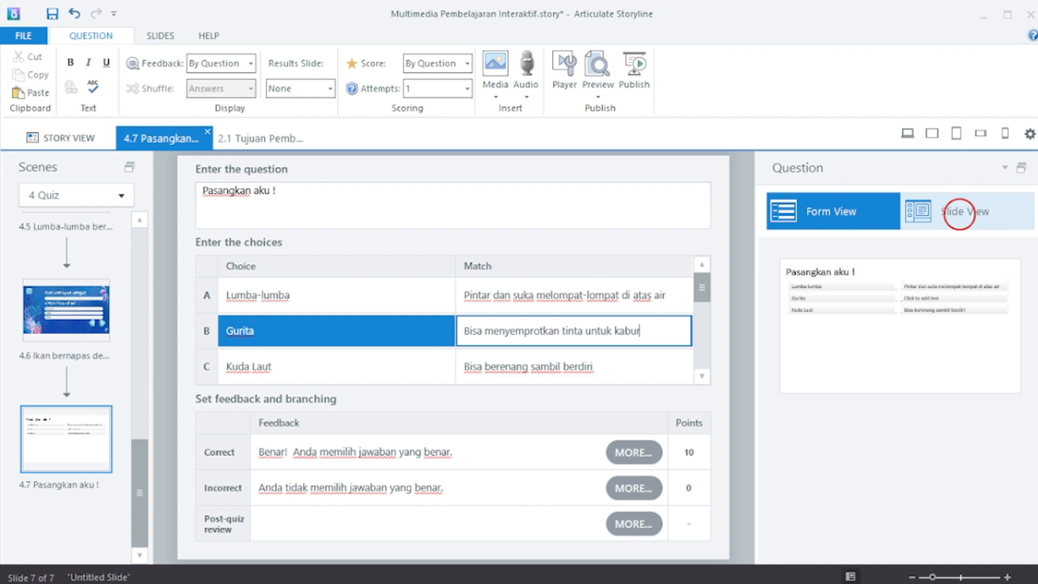
Show the matching question in Slide View and apply the Quiz Games layout to it
click(959, 216)
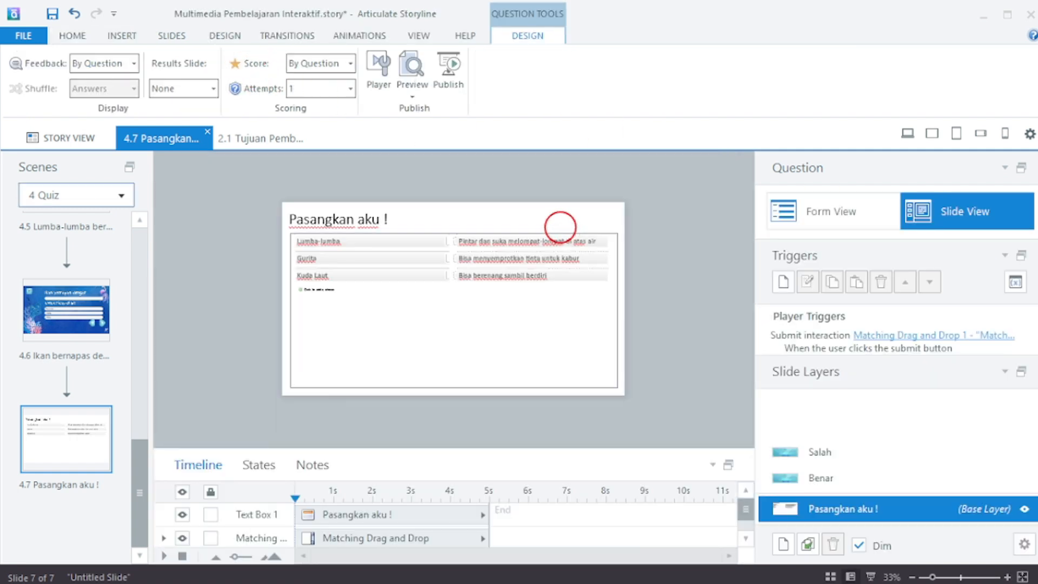
click(130, 32)
click(72, 35)
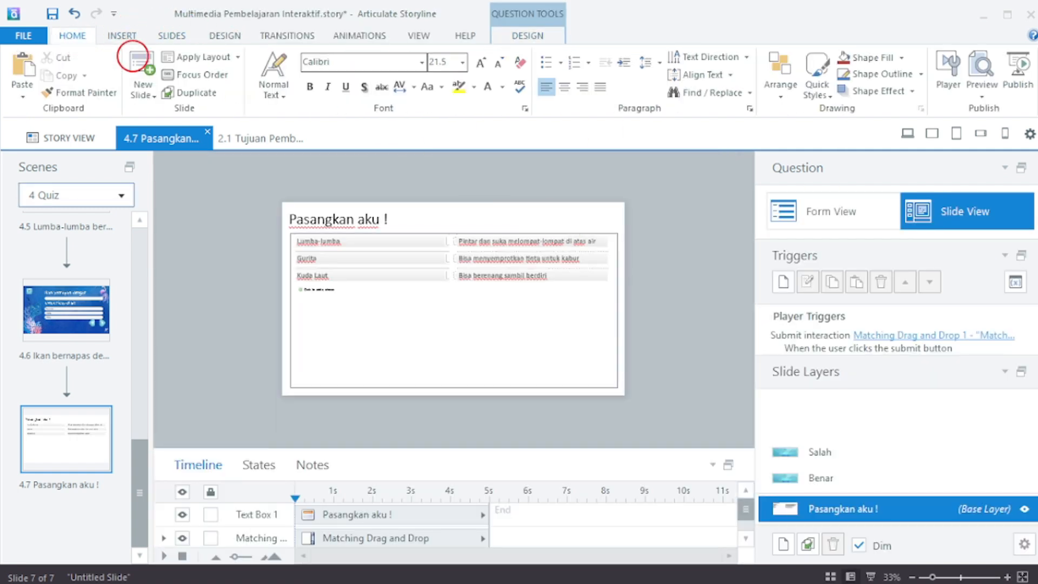
click(200, 57)
click(290, 217)
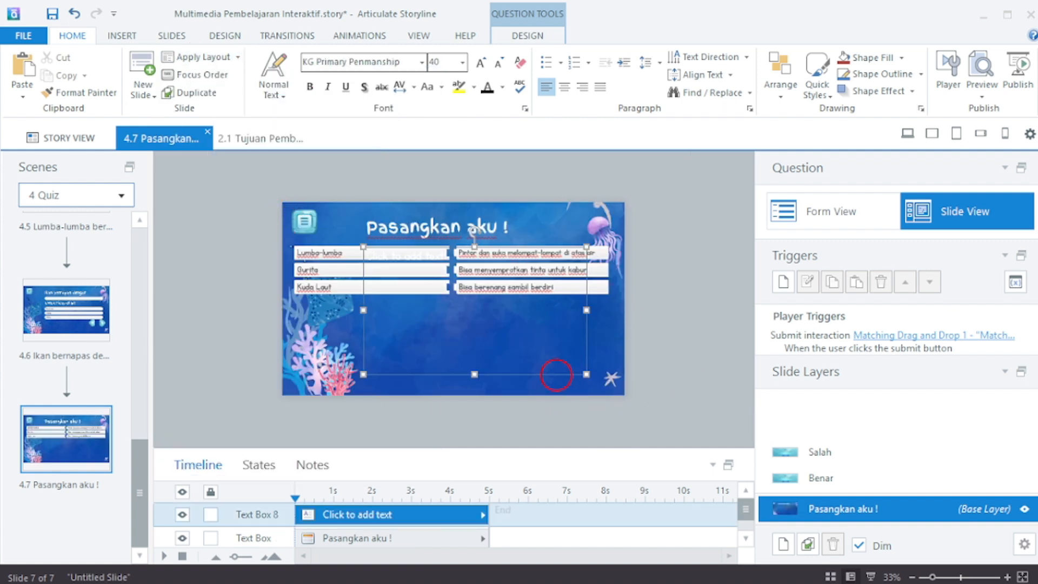
Delete the empty text placeholder, then narrow the matching choices block to fit between the stingray and jellyfish and lower its upper edge
key(Delete)
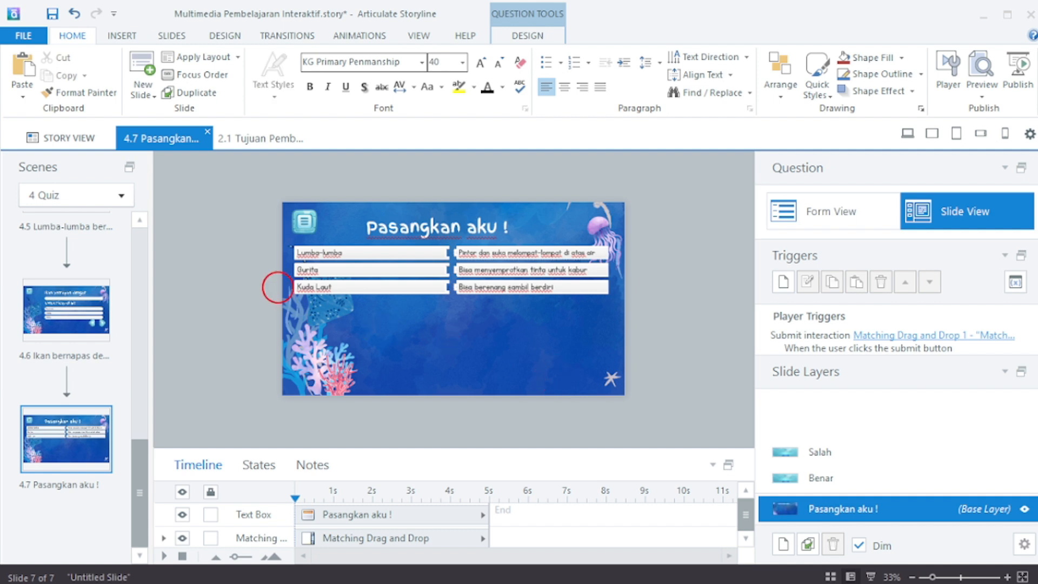
click(291, 275)
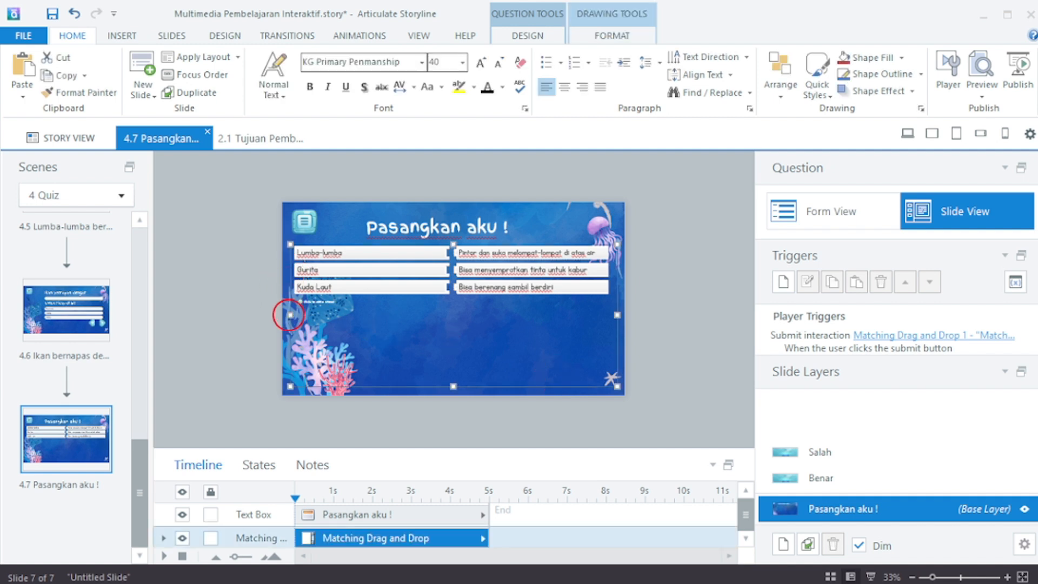
drag(374, 317, 366, 321)
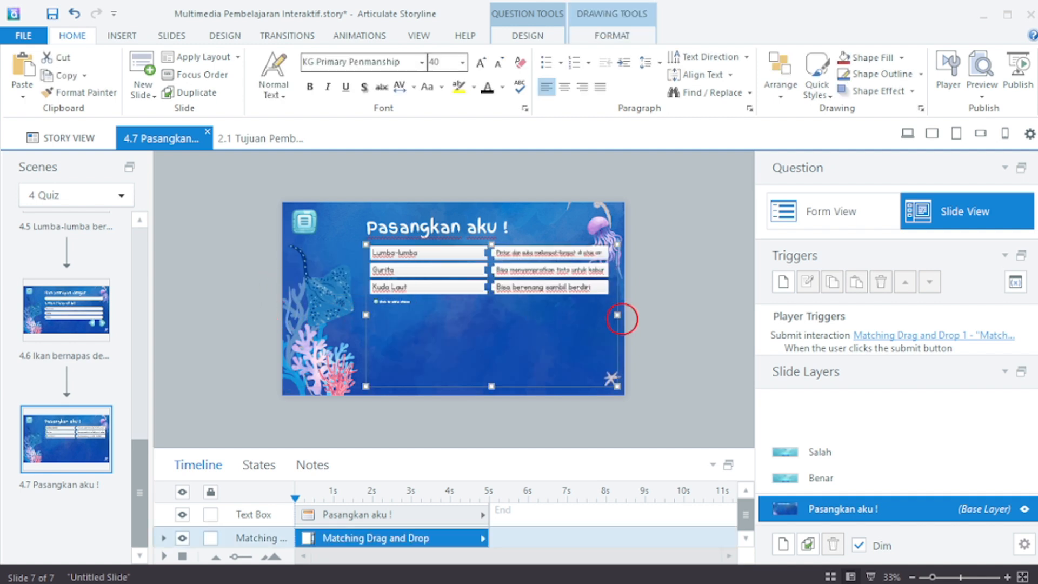
drag(617, 316, 594, 315)
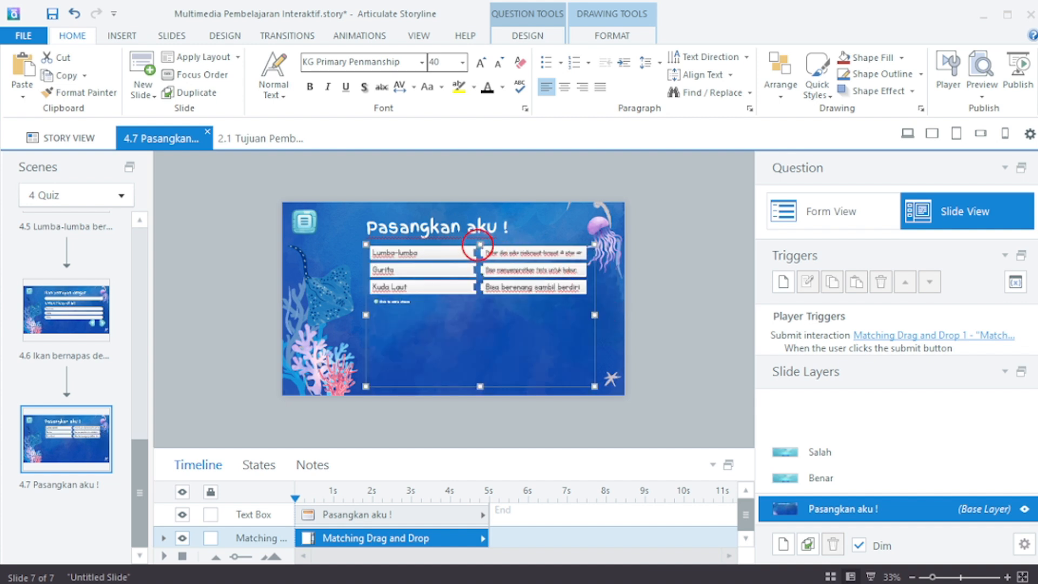
drag(479, 251, 487, 260)
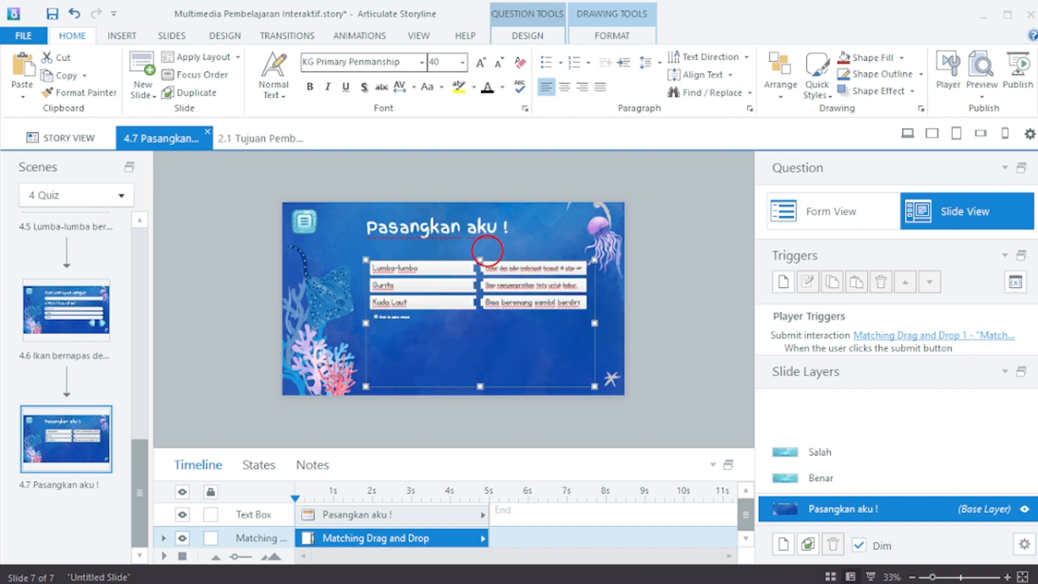
Center the "Pasangkan aku !" title text and nudge its text box slightly down toward the matching choices
click(492, 242)
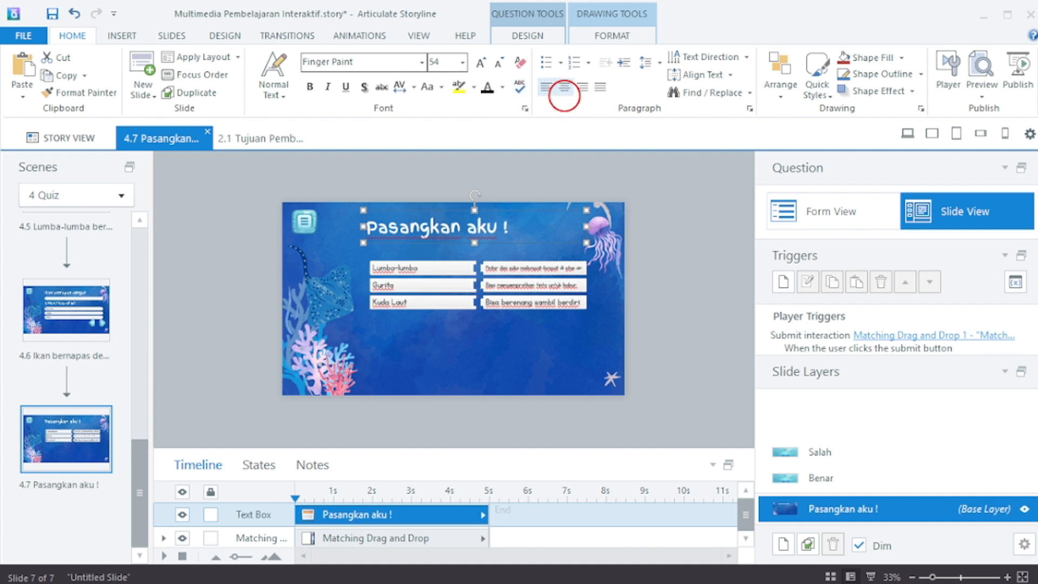
click(563, 86)
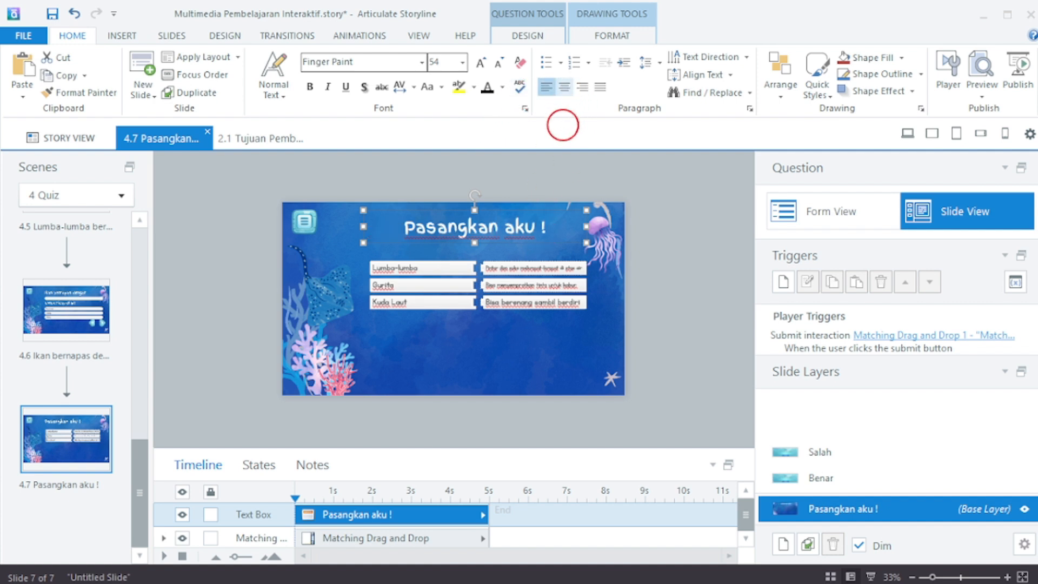
key(Down)
key(Down)
key(Down)
key(Down)
key(Down)
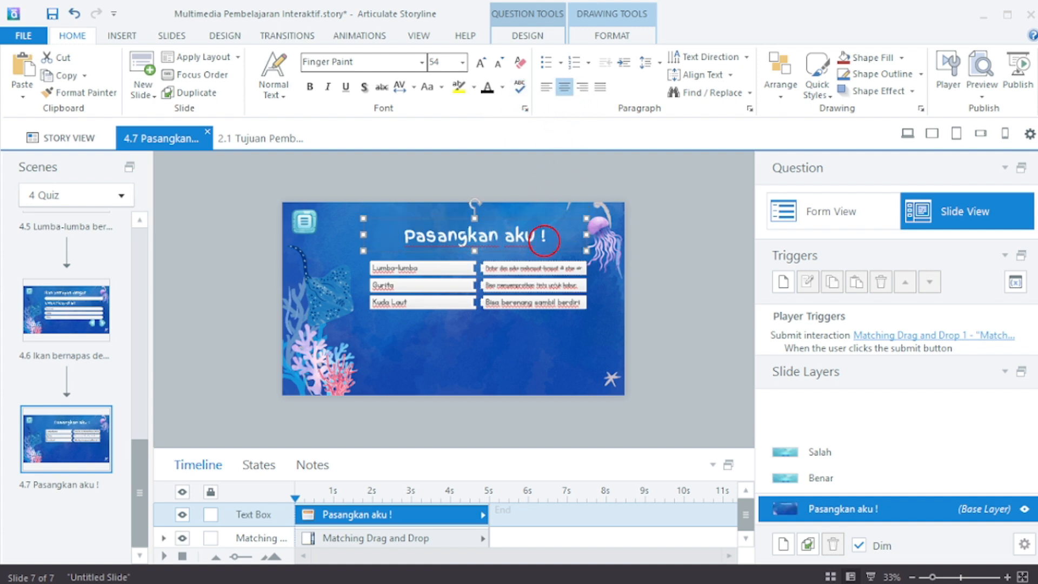
Reduce the font size of the "Bisa berenang sambil berdiri" match text so it suits the other matches
scroll(550, 299, up, 2)
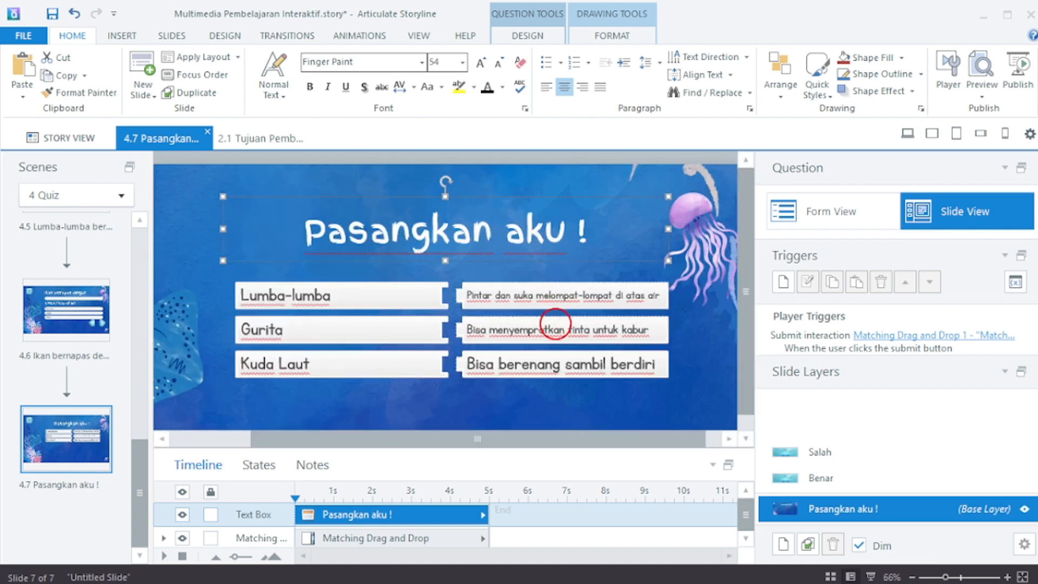
click(553, 316)
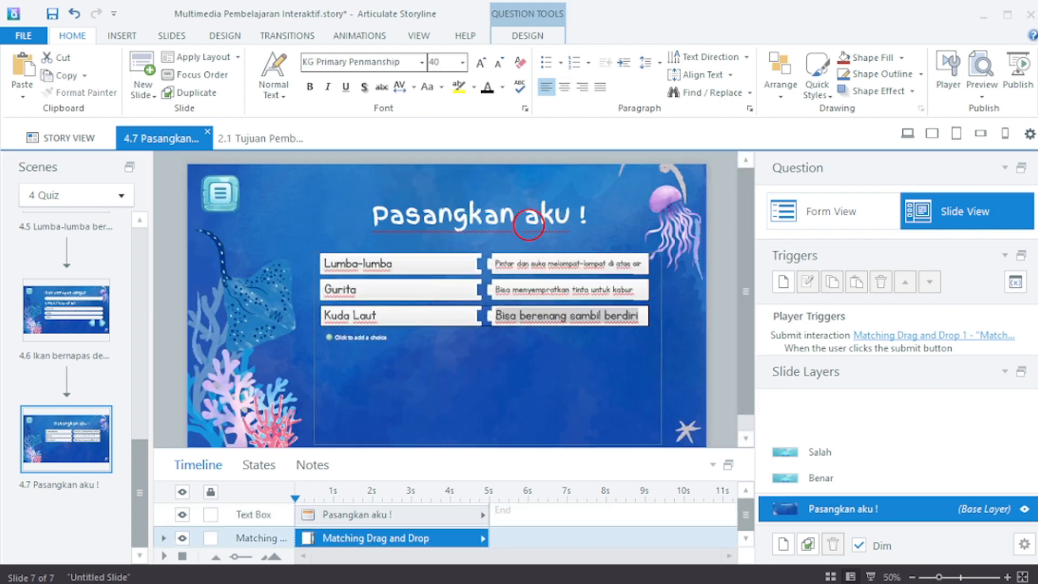
click(498, 63)
click(498, 64)
click(498, 63)
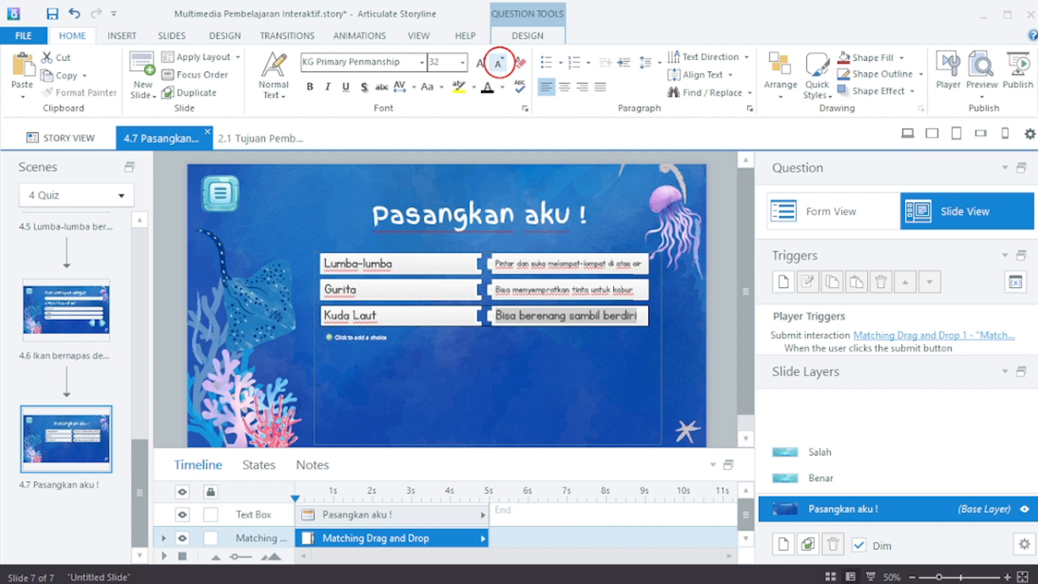
click(498, 64)
click(686, 306)
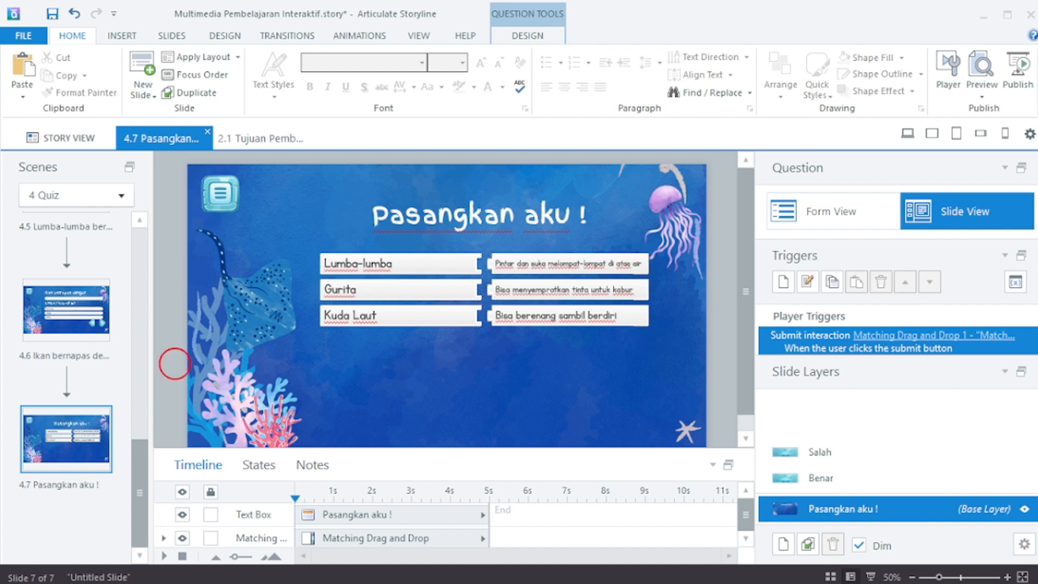
Copy the previous and next arrow buttons from slide 4.6 onto the matching question slide 4.7
click(86, 315)
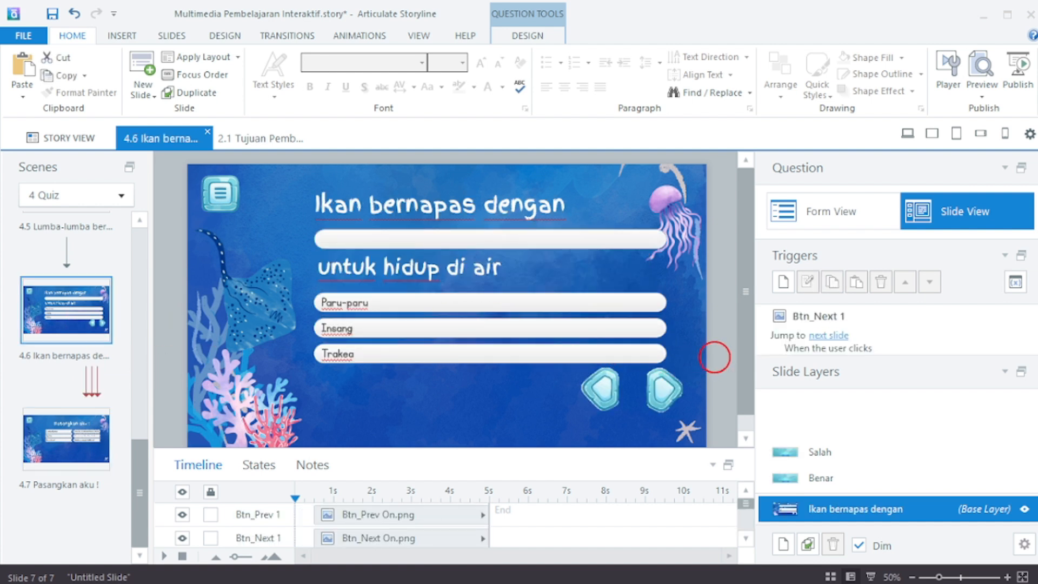
drag(714, 357, 552, 419)
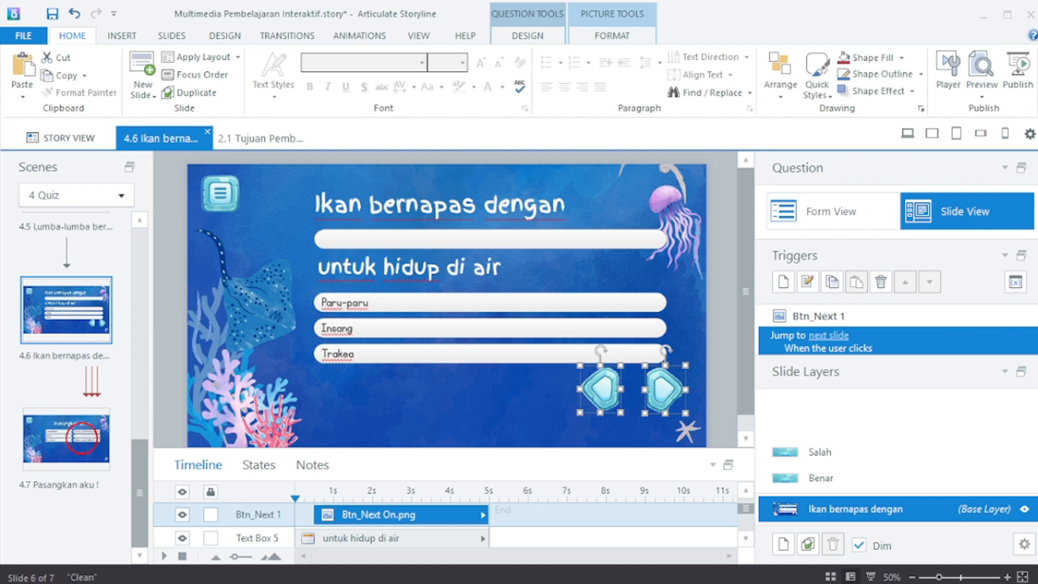
click(81, 437)
key(ctrl+v)
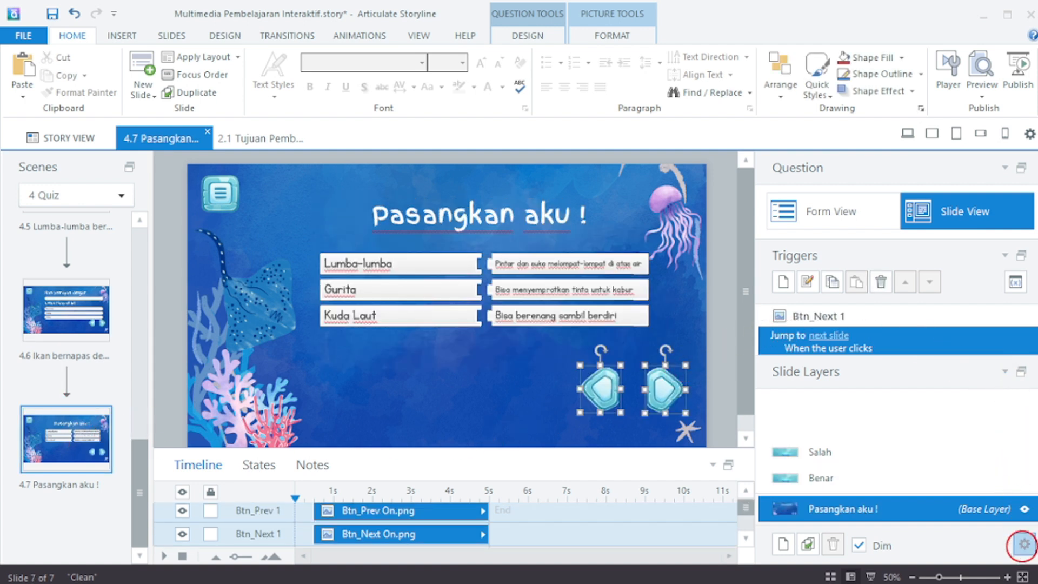
Set slide 4.7 to reset to its initial state when revisited, and review its question entries in Form View
click(592, 296)
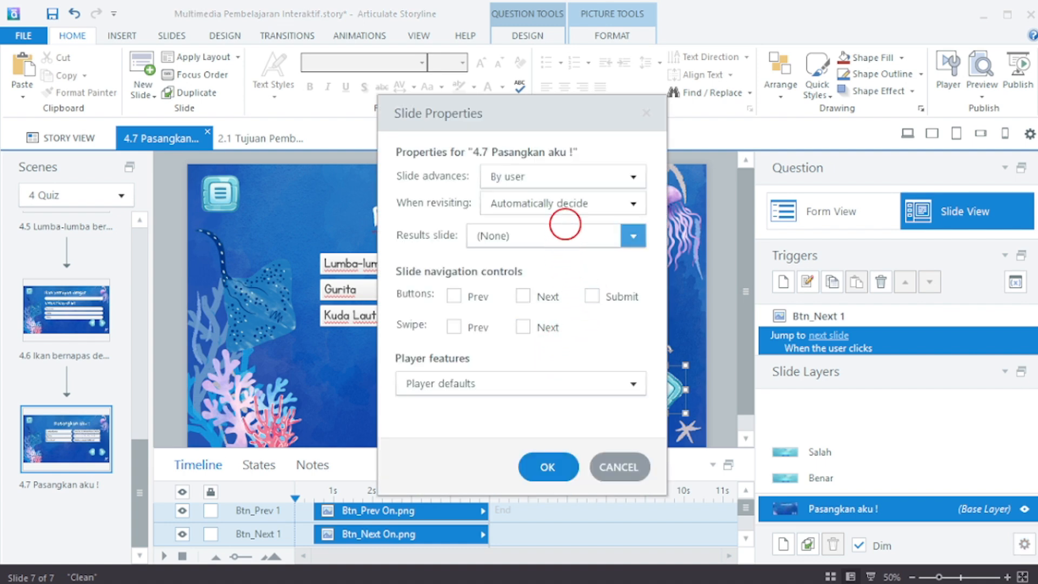
click(566, 208)
click(565, 241)
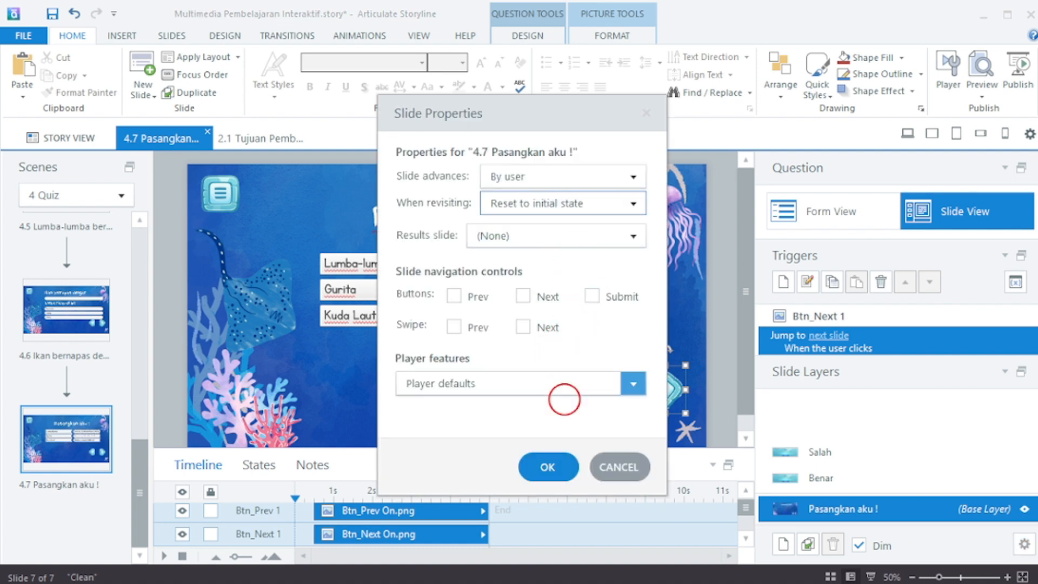
click(547, 467)
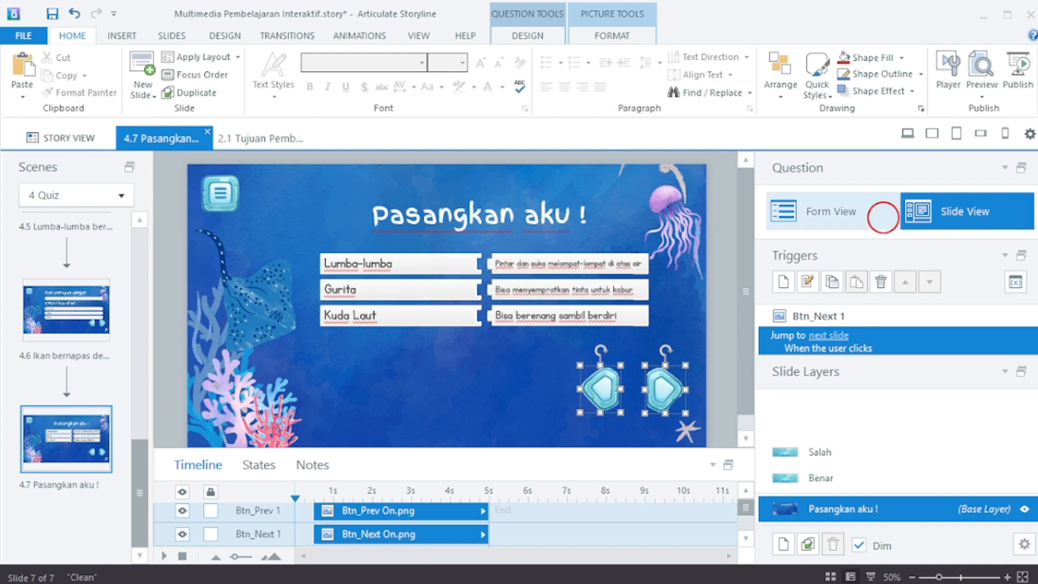
click(865, 204)
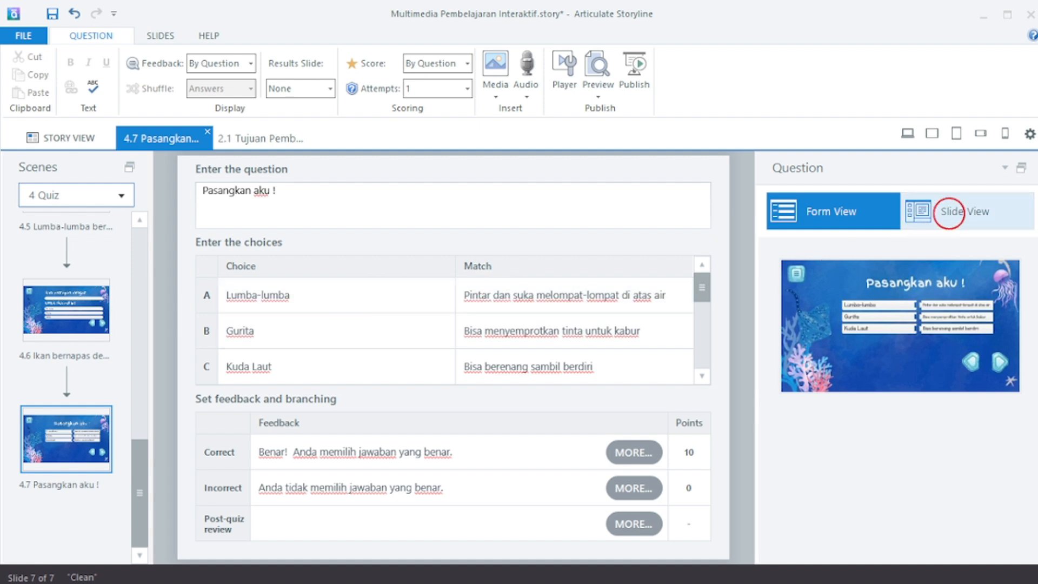
click(948, 211)
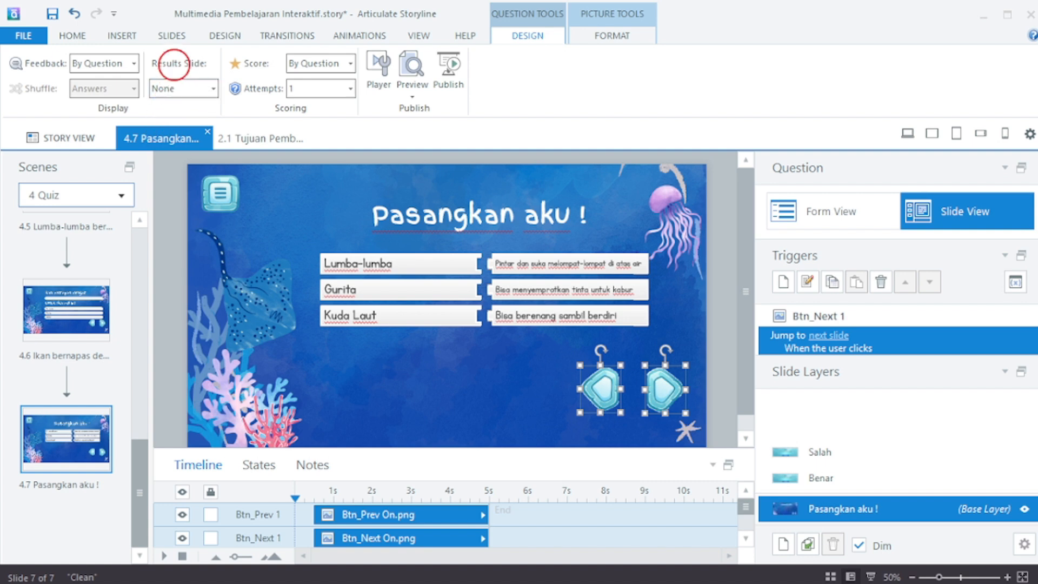
Insert a Matching Drop-down graded question slide after slide 4.7
click(171, 36)
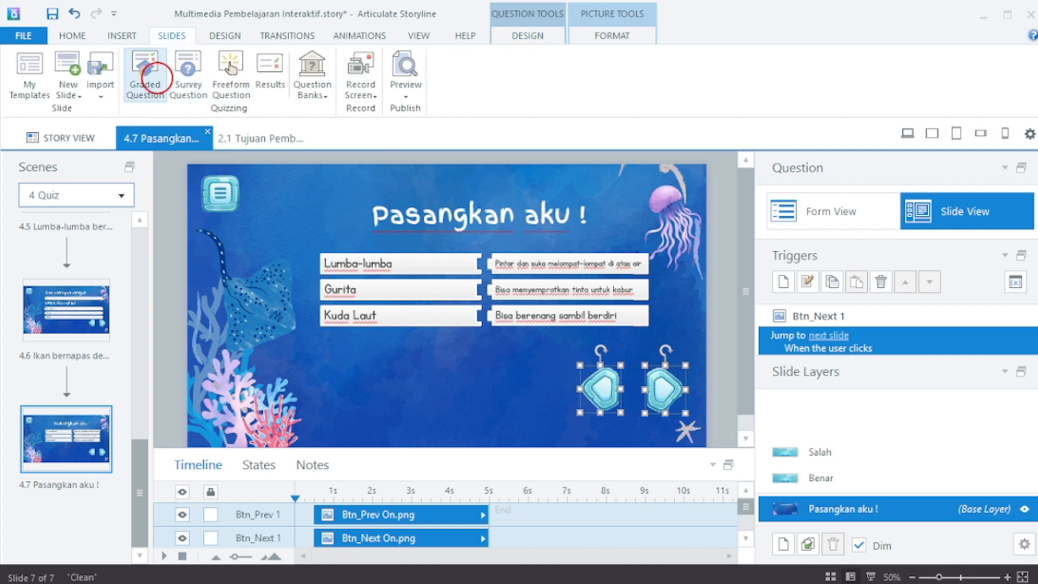
click(153, 76)
click(376, 273)
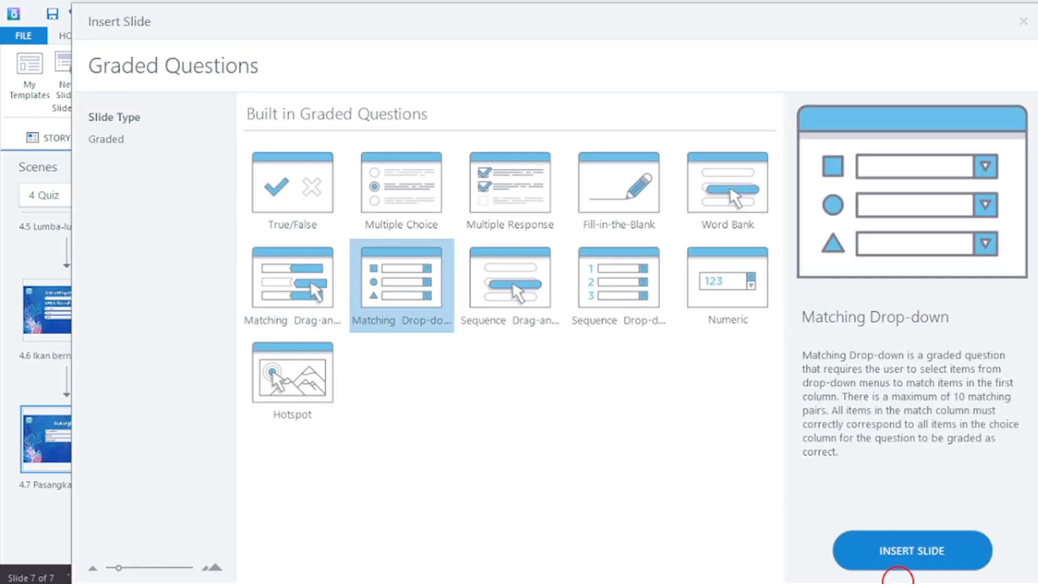
click(913, 552)
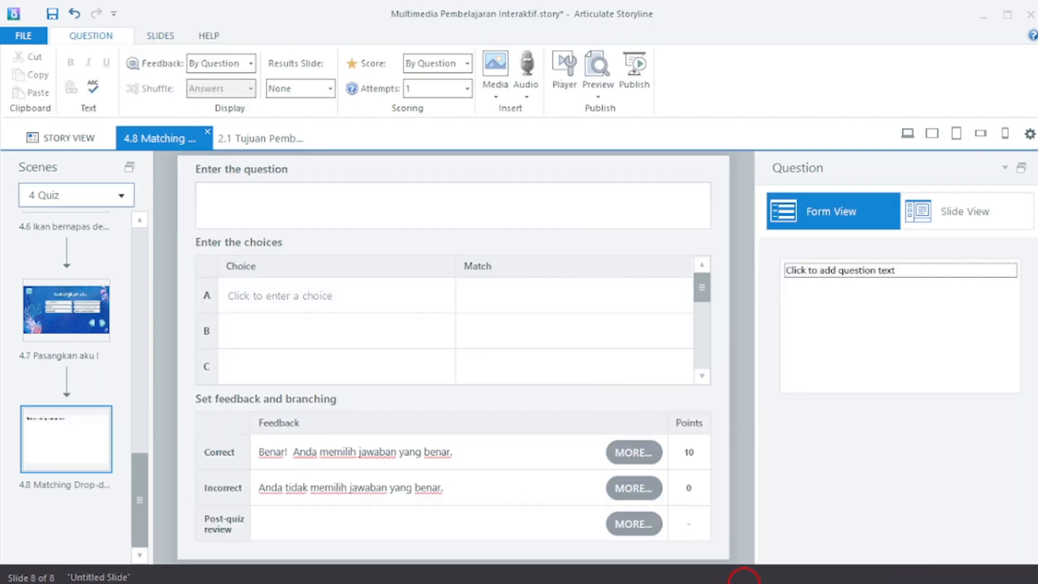
Copy "Carilah Jenis Hewarn dari Karakteristik Berikut" from the Word document into the new slide's question text
click(754, 581)
scroll(517, 413, down, 4)
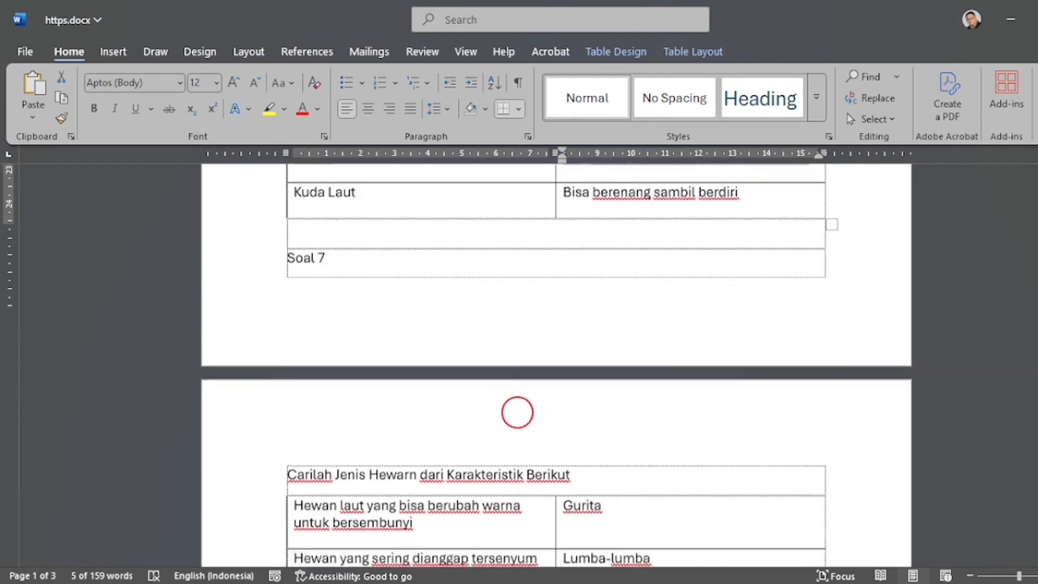
drag(574, 417, 209, 421)
key(ctrl+c)
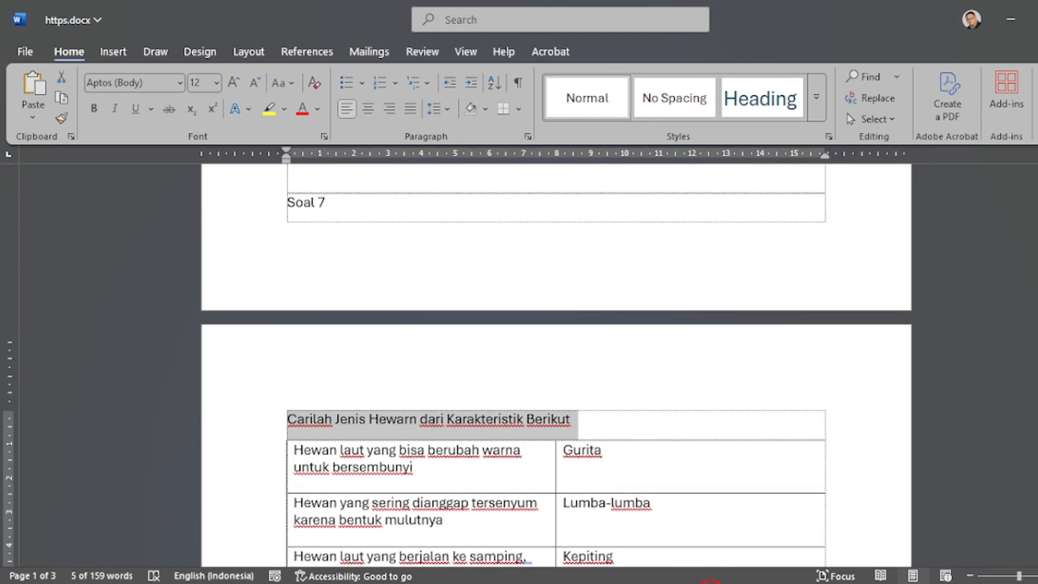
key(alt+Tab)
click(408, 188)
key(ctrl+v)
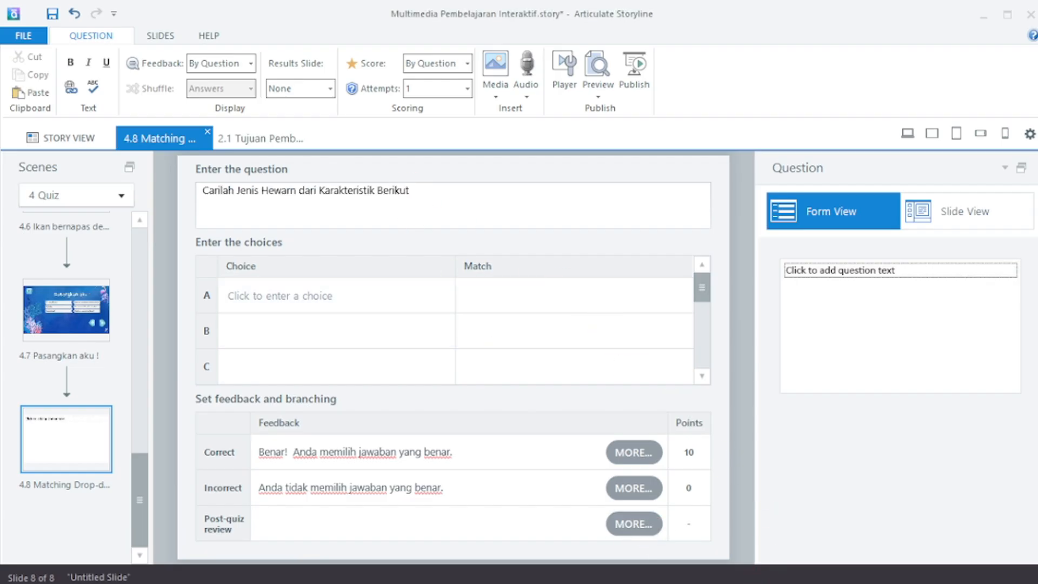
Copy "Hewan laut yang bisa berubah warna untuk bersembunyi" from the Word document into choice A
key(alt+Tab)
scroll(296, 428, down, 2)
drag(421, 345, 310, 325)
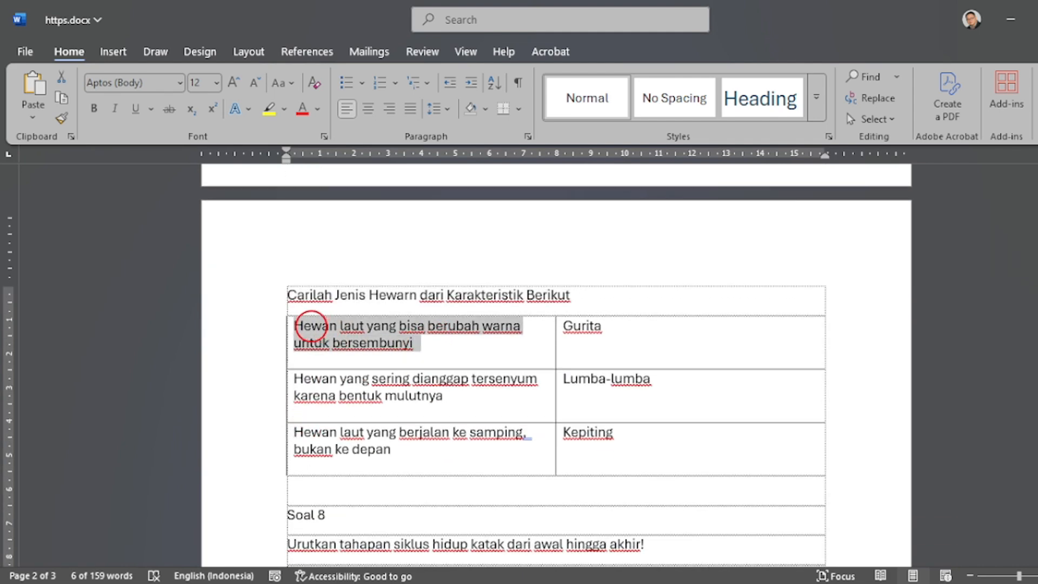
key(alt+Tab)
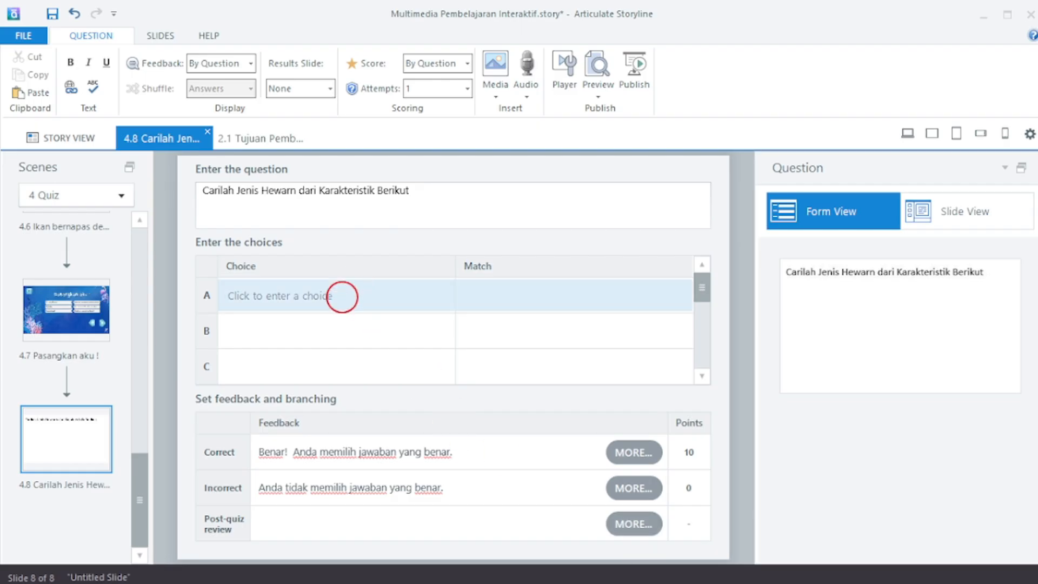
click(342, 296)
text(Hewan laut yang bisa berubah warna untuk bersembunyi)
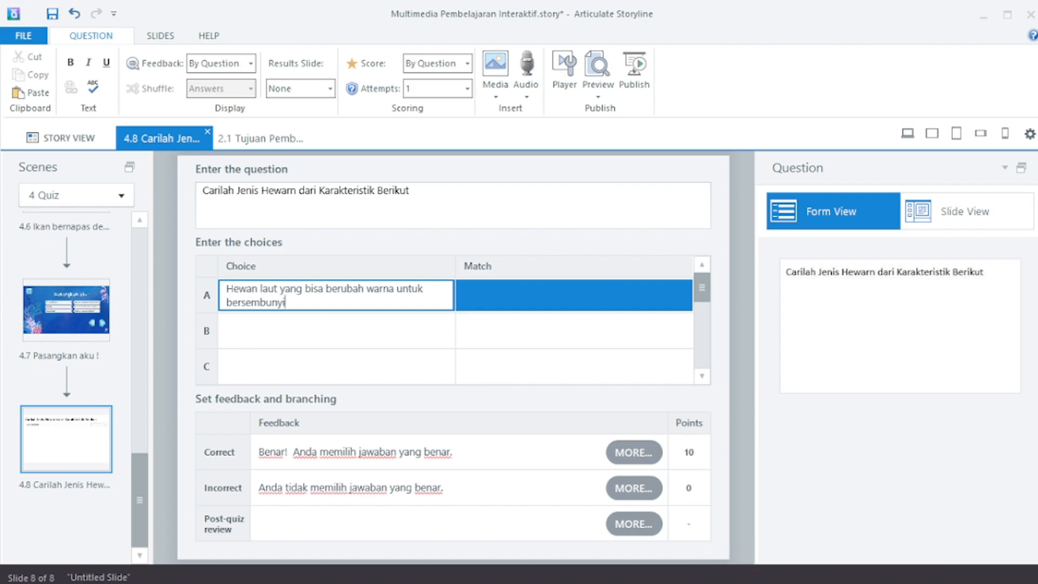
Copy "Gurita" from the Word document into the match of choice A
key(alt+Tab)
double_click(581, 325)
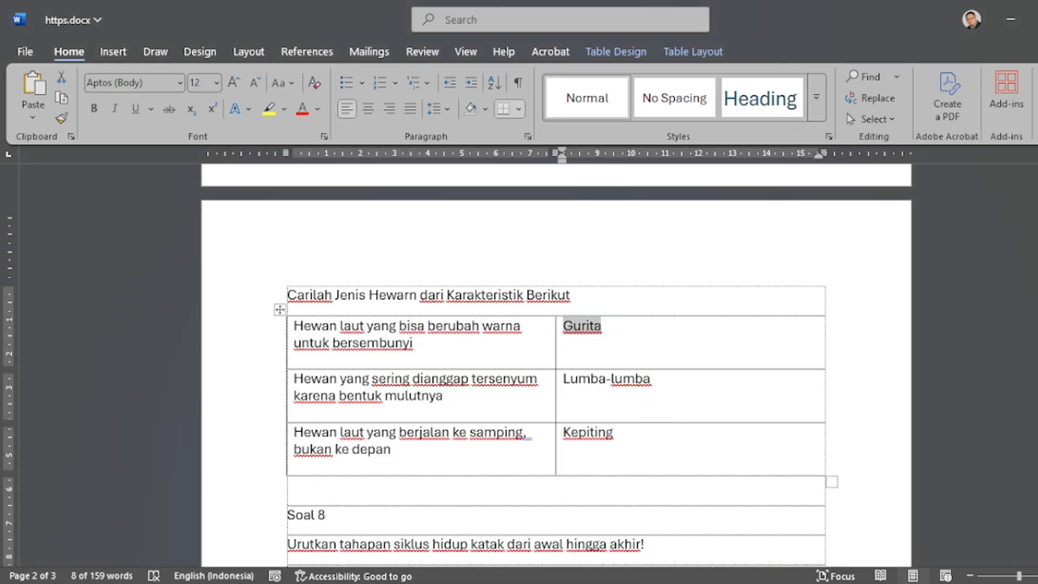
key(alt+Tab)
click(573, 295)
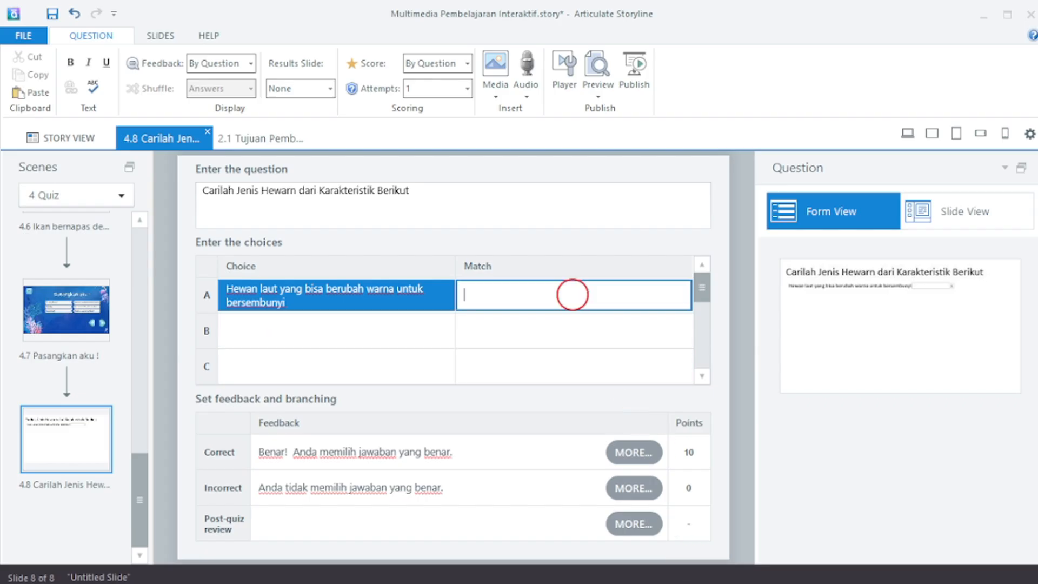
text(Gurita)
Try to copy "Hewan yang sering dianggap tersenyum karena bentuk mulutnya" from the Word document into choice B
key(alt+Tab)
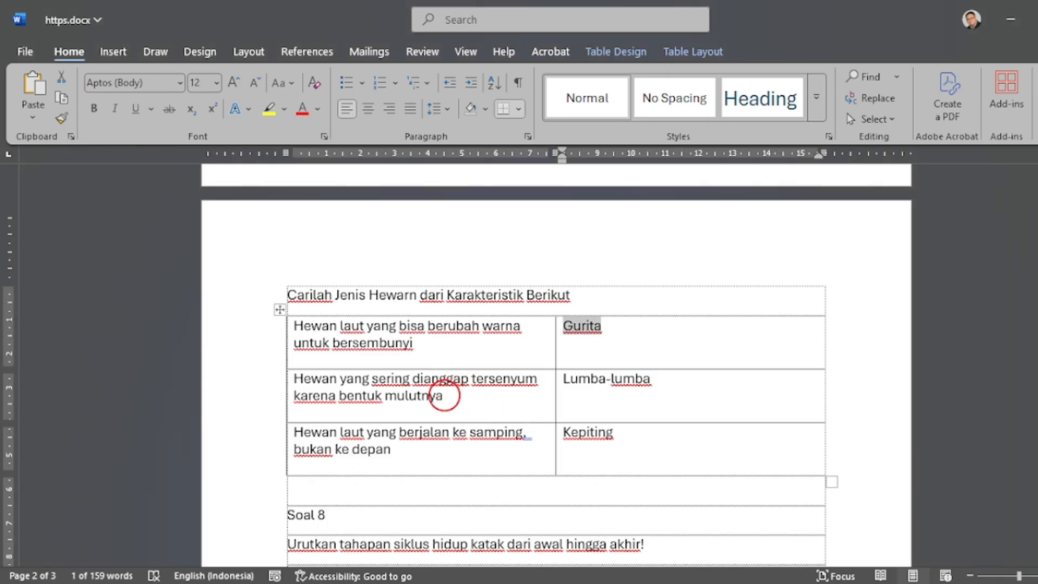
drag(444, 395, 296, 381)
key(ctrl+c)
key(alt+Tab)
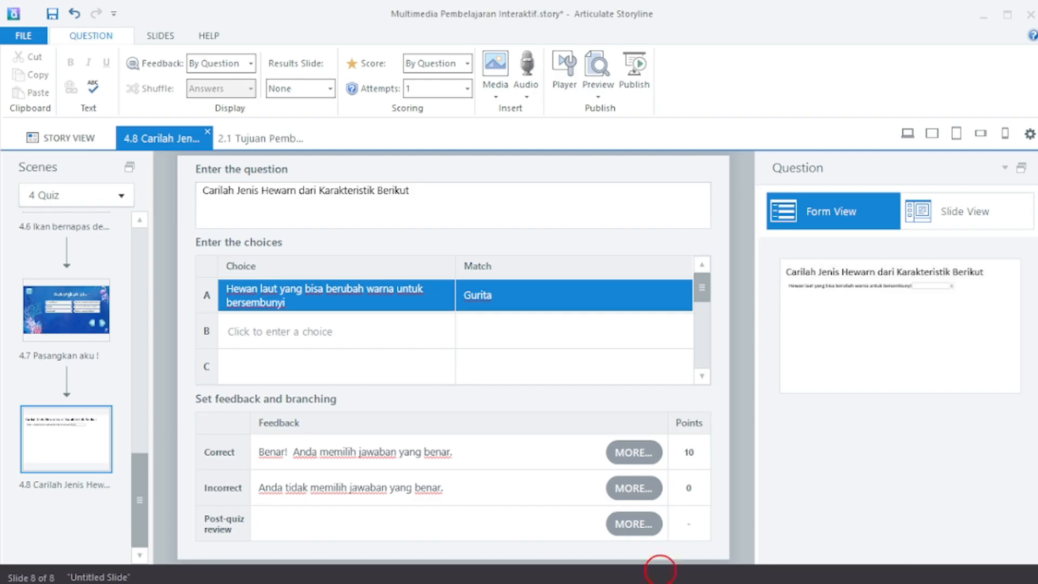
click(378, 333)
text(tersenyum karena bentuk mulutnya)
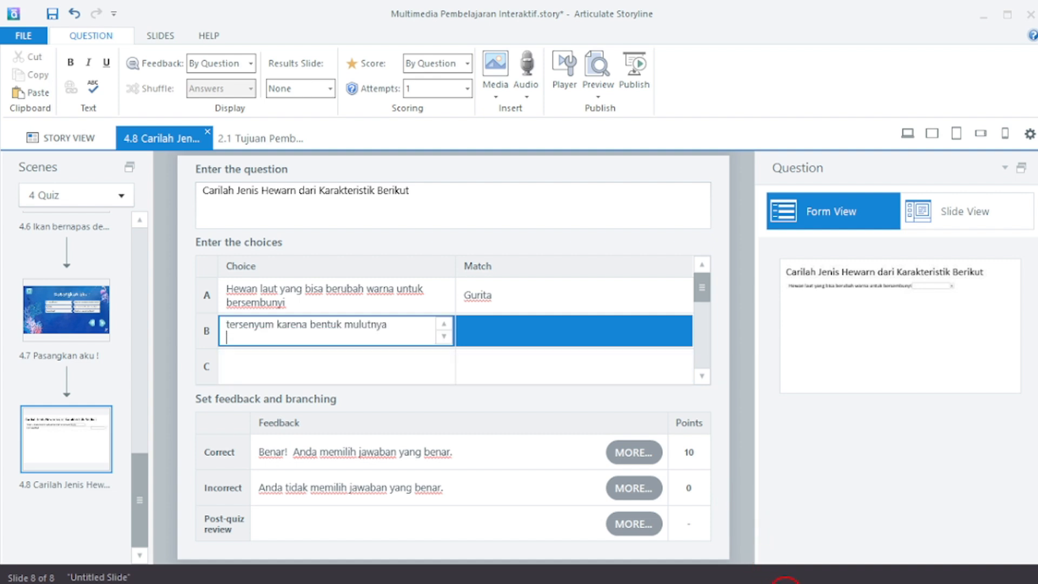
key(BackSpace)
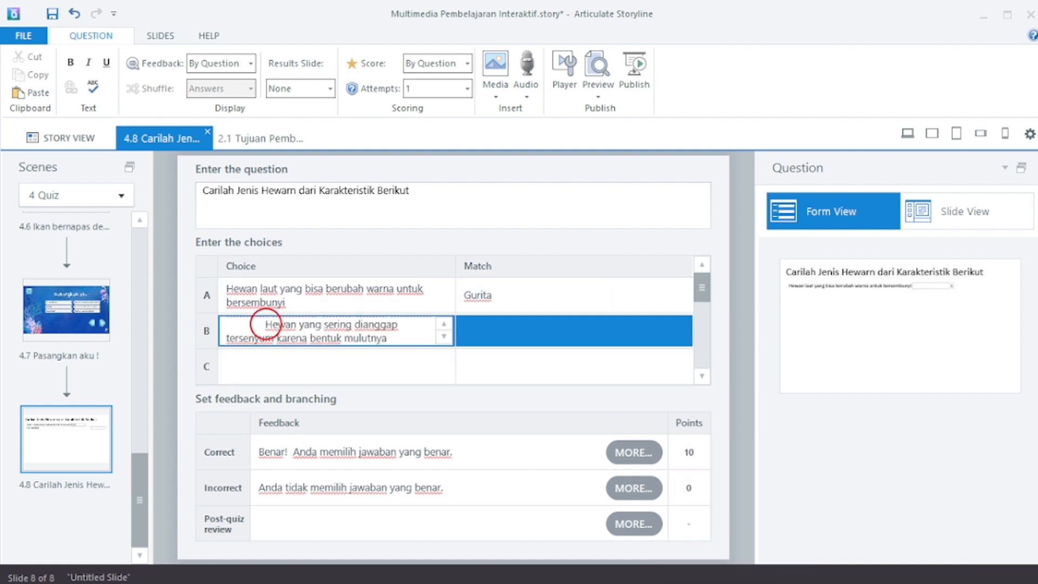
key(ctrl+v)
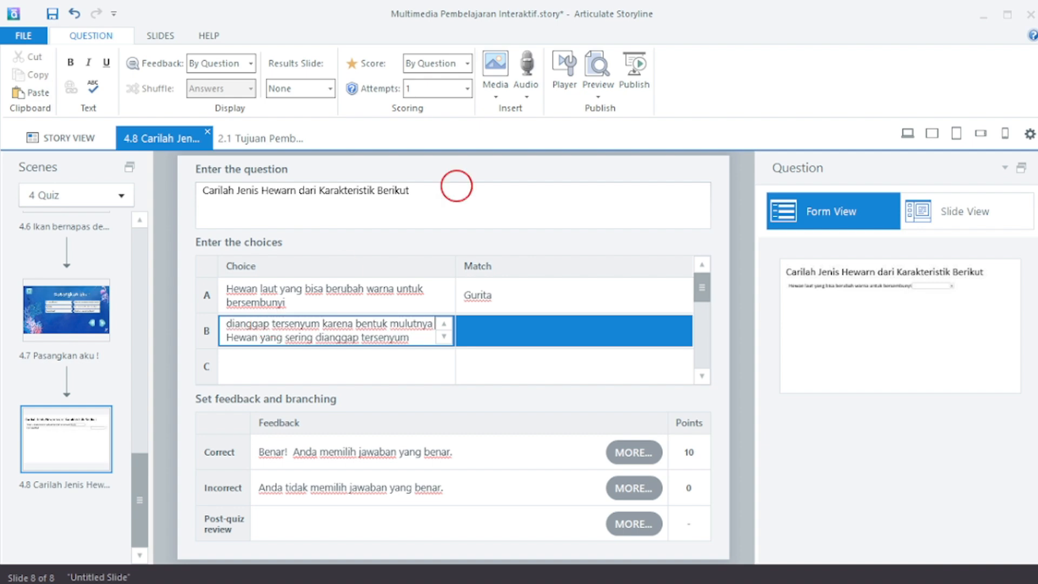
Replace the duplicated text in choice B with a single "Hewan yang sering dianggap tersenyum karena bentuk mulutnya" from the Word document
key(alt+Tab)
click(455, 395)
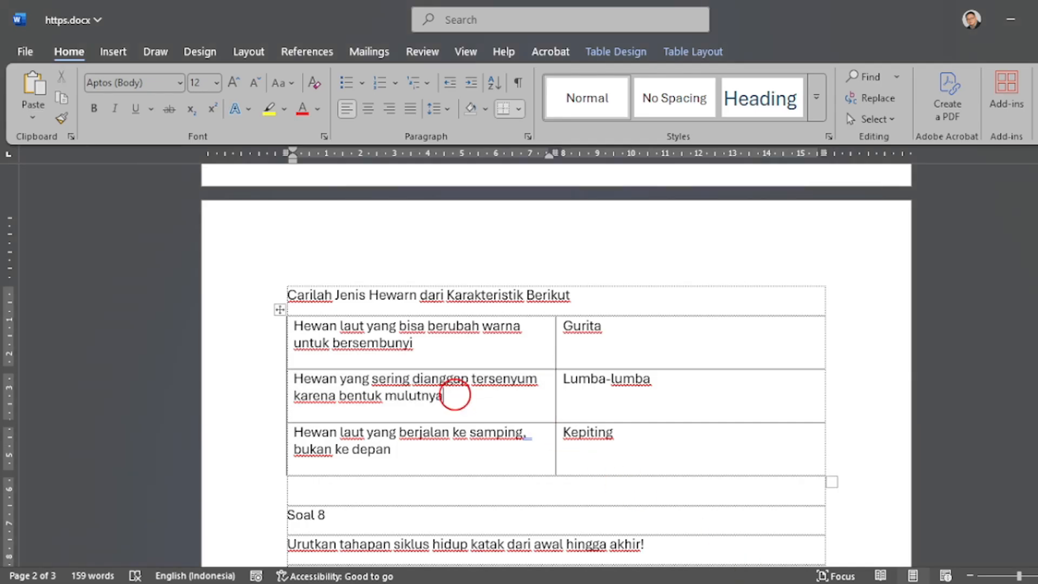
drag(452, 395, 303, 380)
key(alt+Tab)
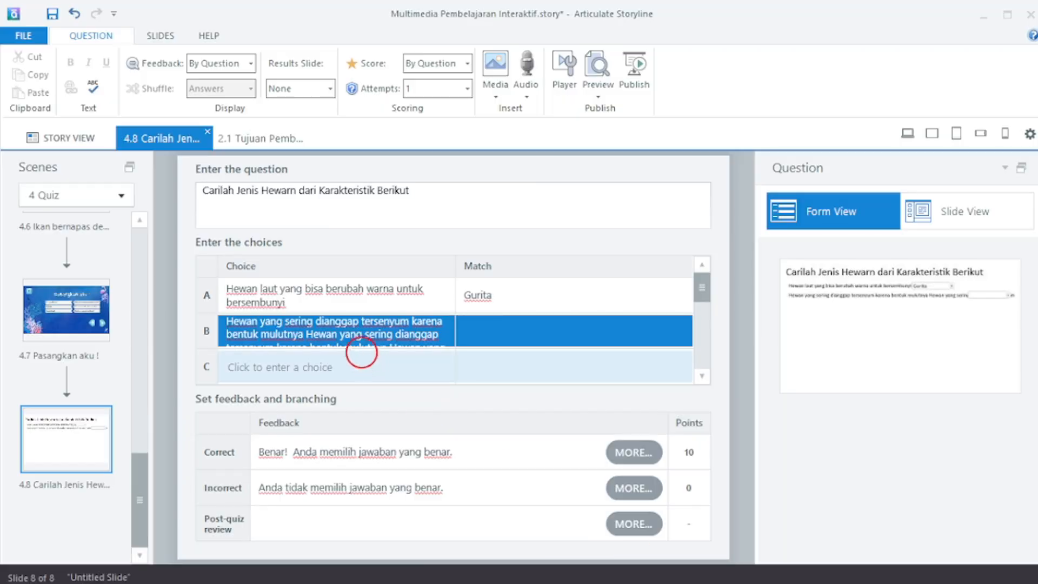
click(361, 345)
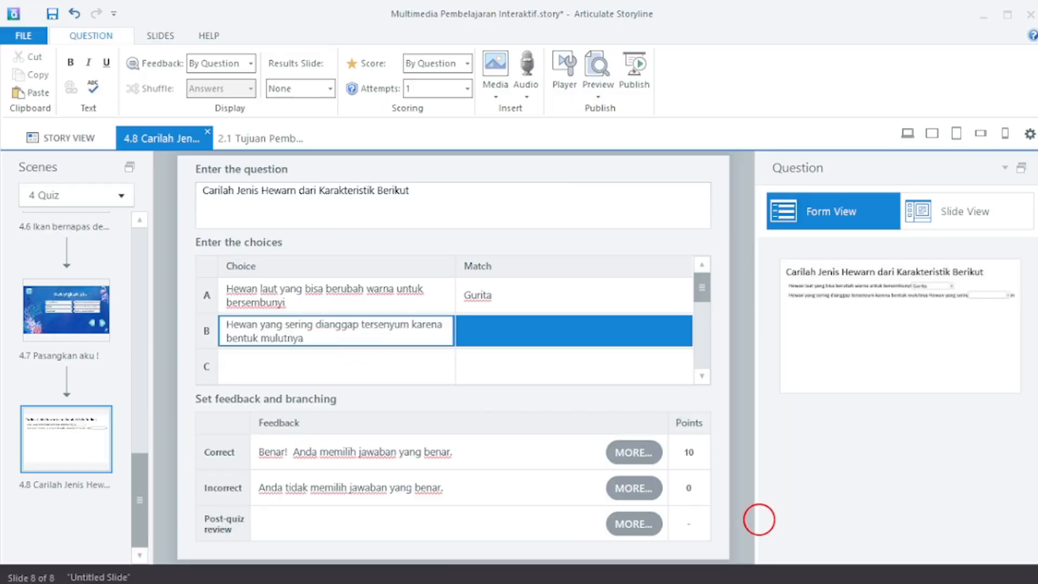
Copy "Lumba-lumba" from the Word document into the match of choice B
key(alt+Tab)
drag(616, 378, 570, 378)
key(ctrl+c)
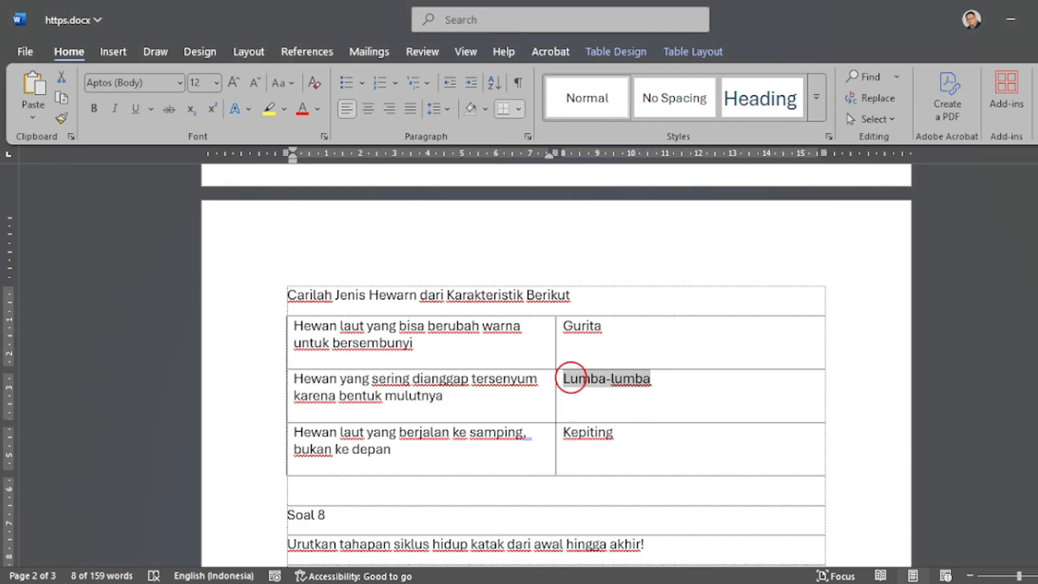
key(alt+Tab)
click(488, 349)
key(ctrl+v)
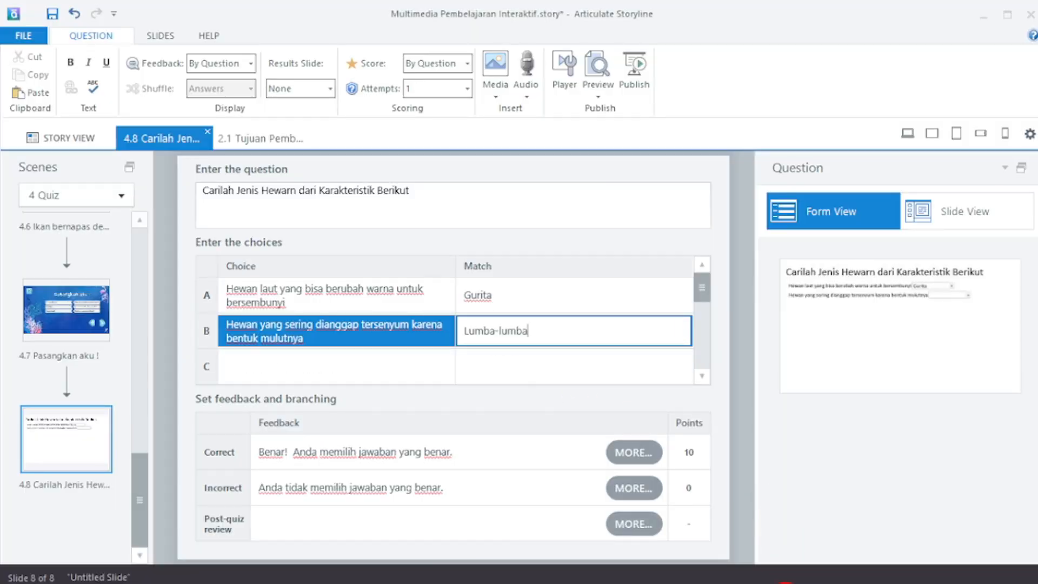
Fill choice C with "Hewan laut yang berjalan ke samping, bukan ke depan" from the Word document and its match with "Kepiting"
key(alt+Tab)
drag(398, 449, 296, 433)
key(ctrl+c)
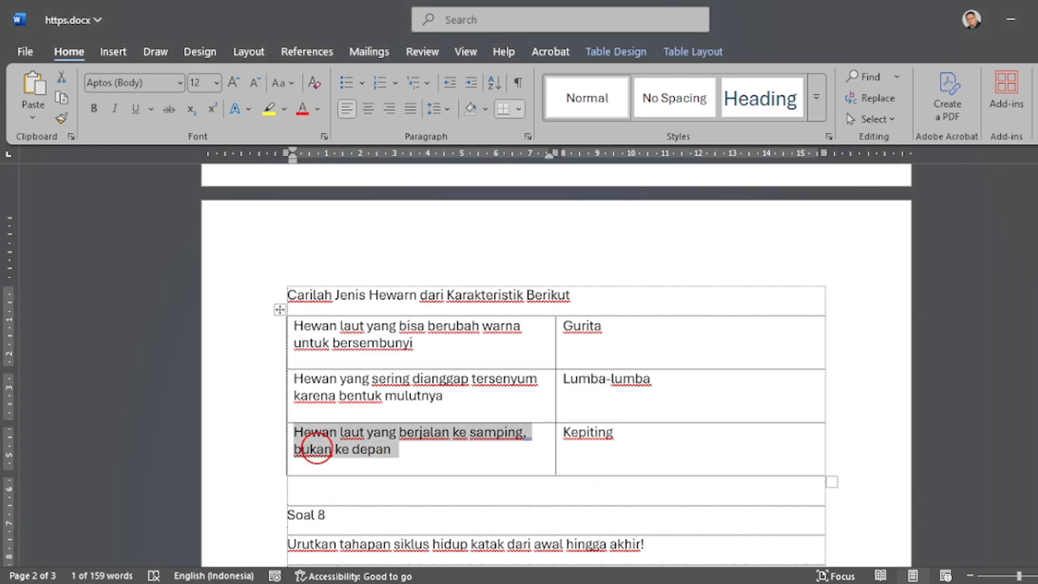
key(alt+Tab)
click(394, 364)
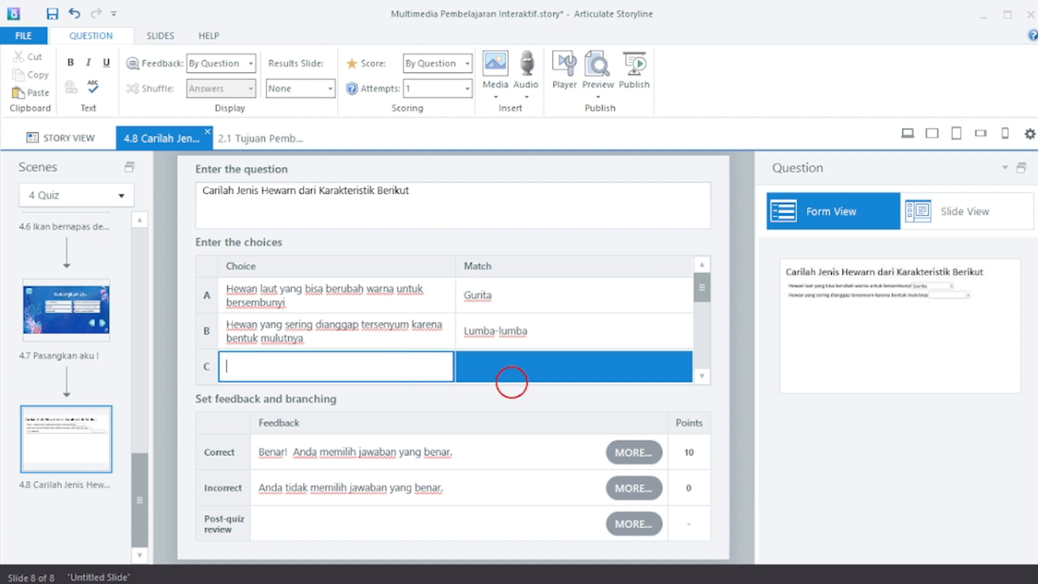
key(ctrl+v)
click(522, 376)
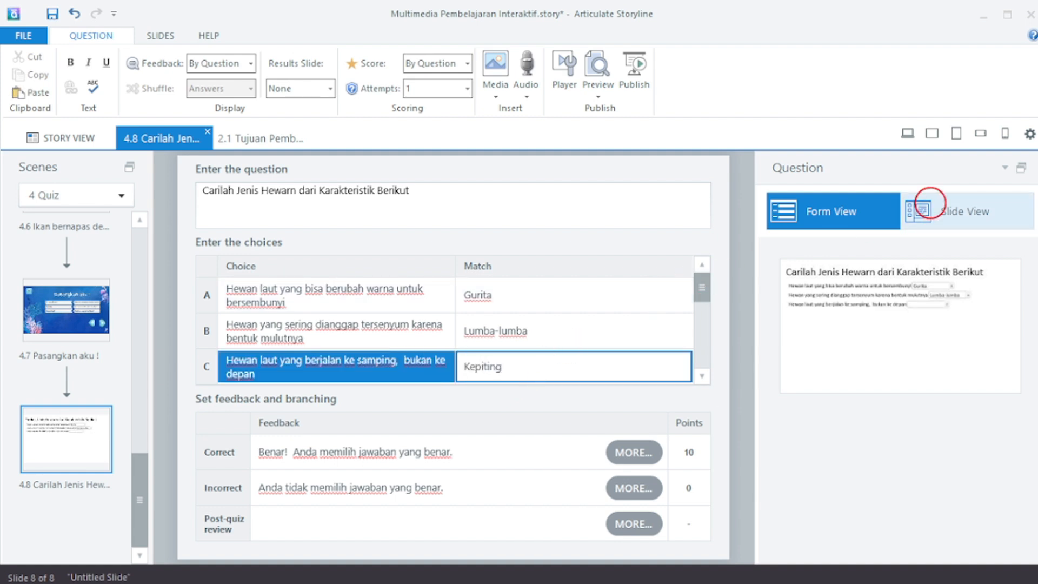
Apply the Quiz Games layout to slide 4.8 in Slide View and delete the empty "Click to add text" placeholder
click(929, 203)
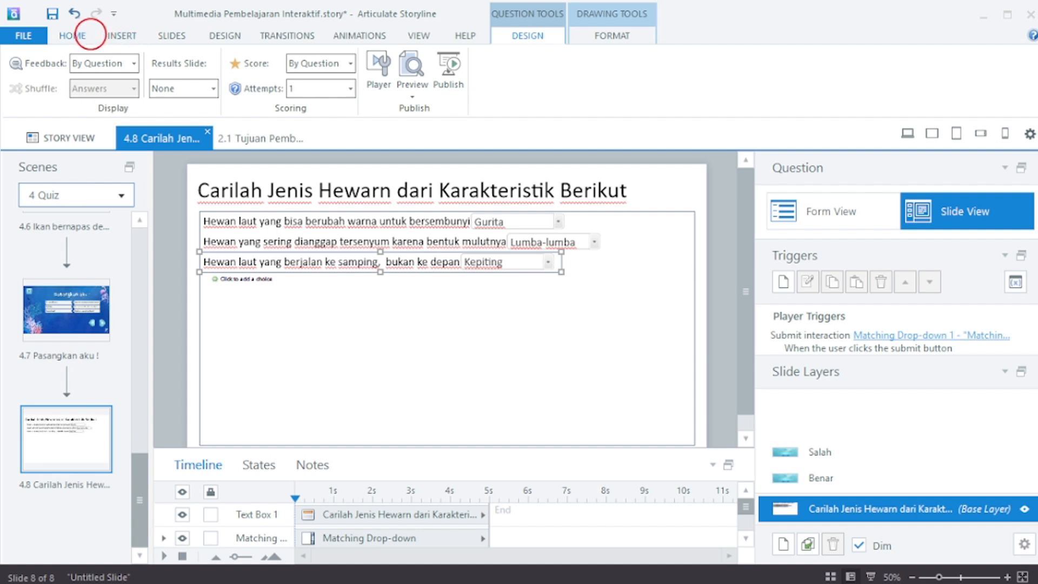
click(81, 34)
click(186, 57)
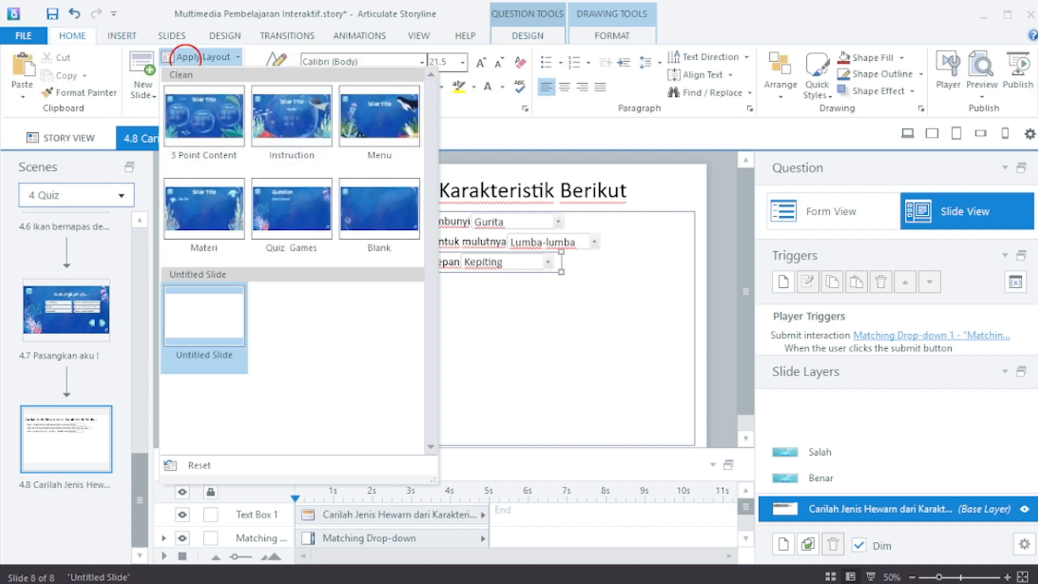
click(292, 210)
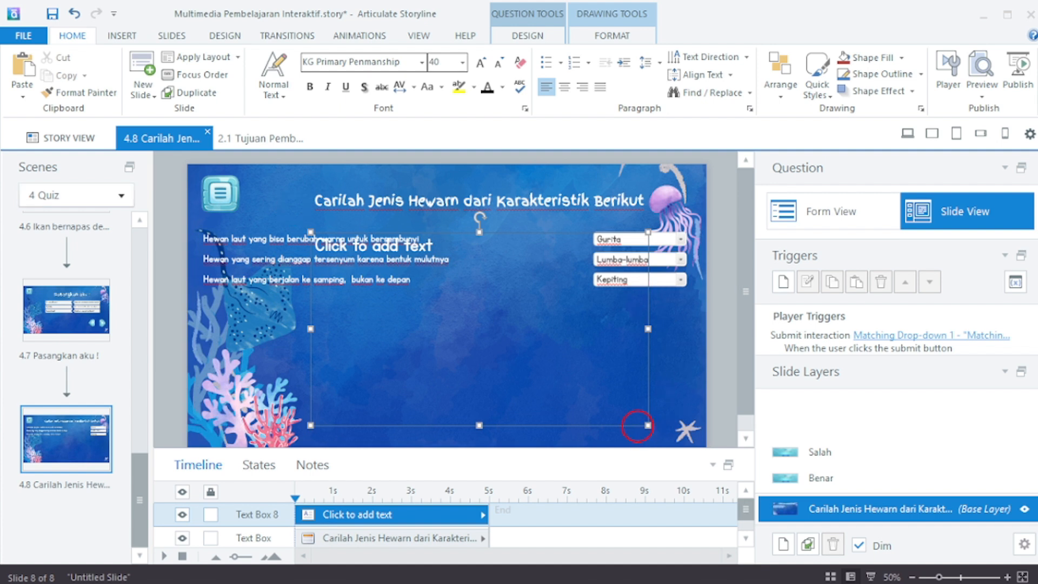
key(Delete)
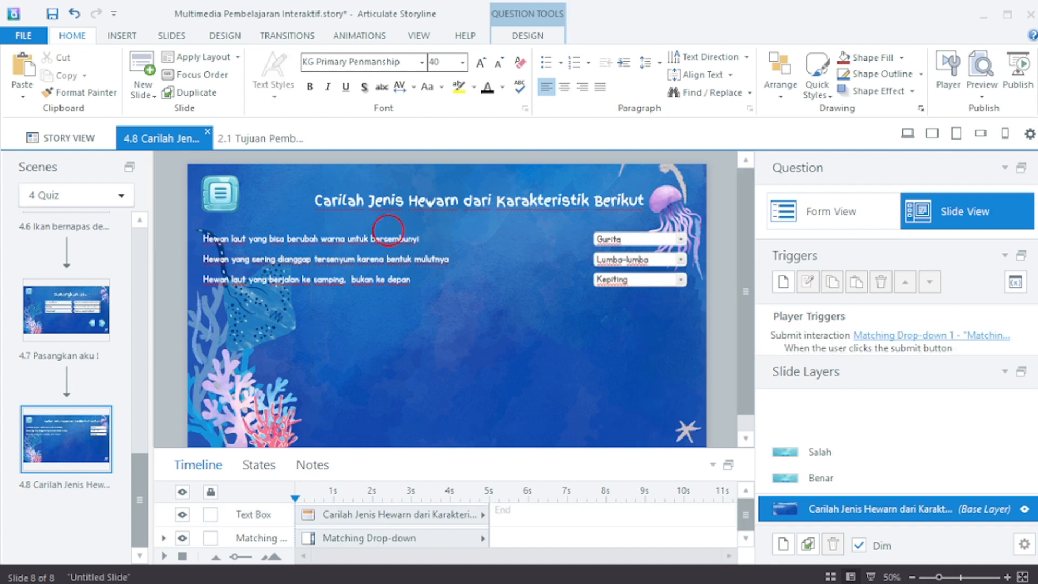
Extend the question title box downward so its text fills two lines, and correct "Hewarn" to "Hewan"
click(478, 222)
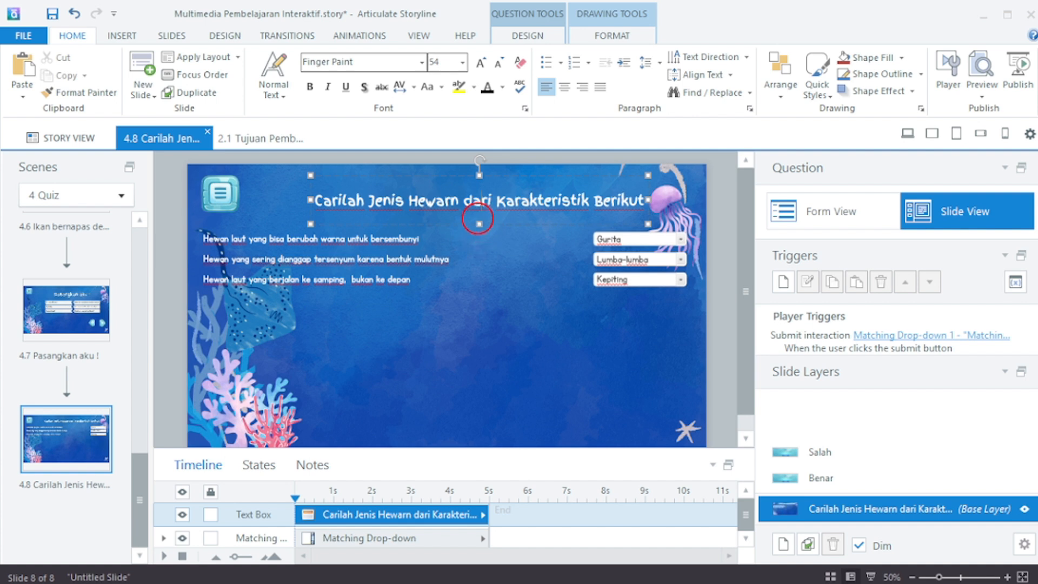
click(468, 327)
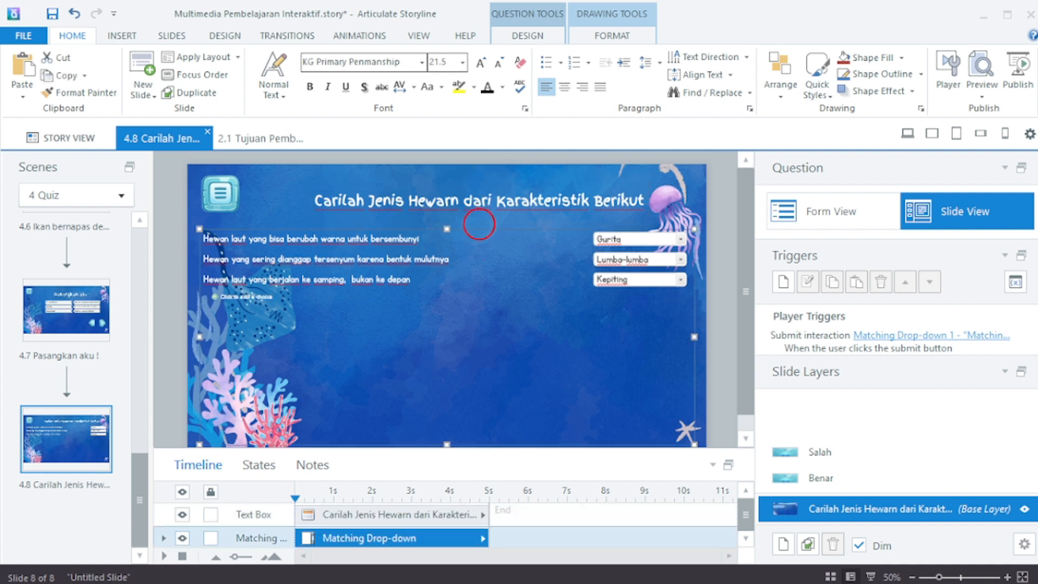
click(479, 221)
drag(479, 223, 479, 251)
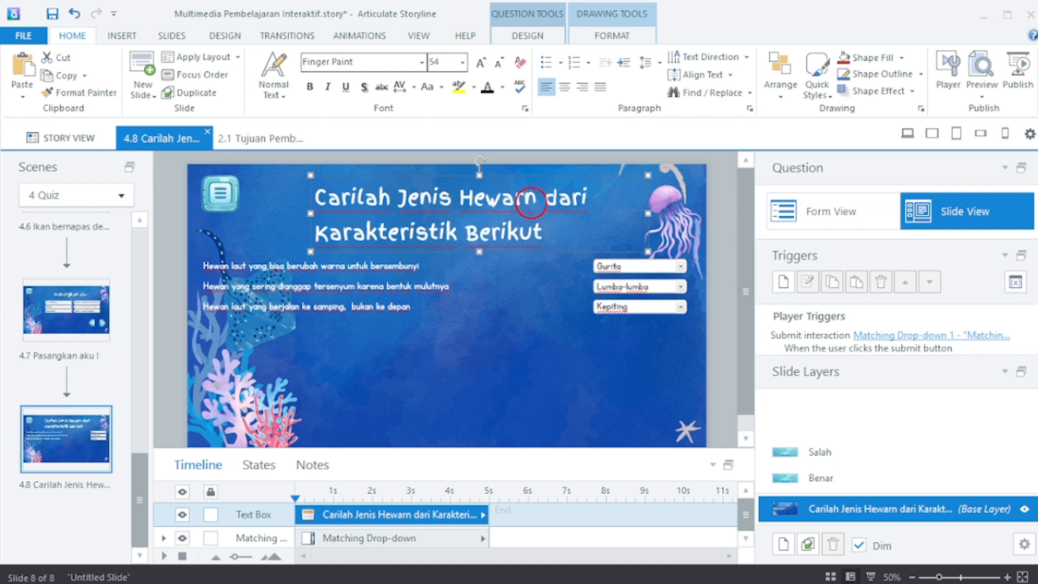
key(BackSpace)
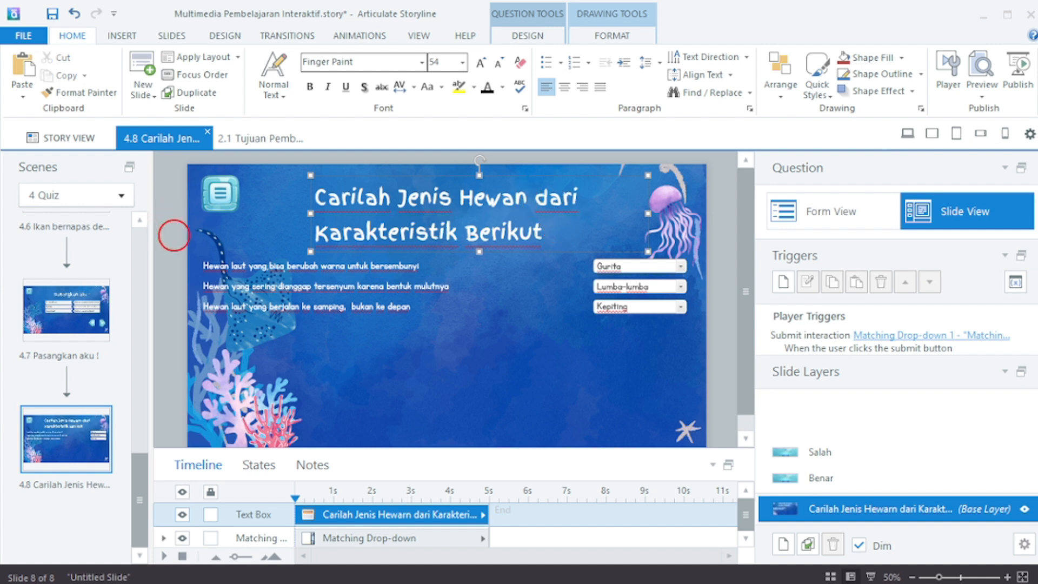
Narrow the Matching Drop-down block from both sides so it starts level with the title's left edge and clears the coral artwork
click(210, 261)
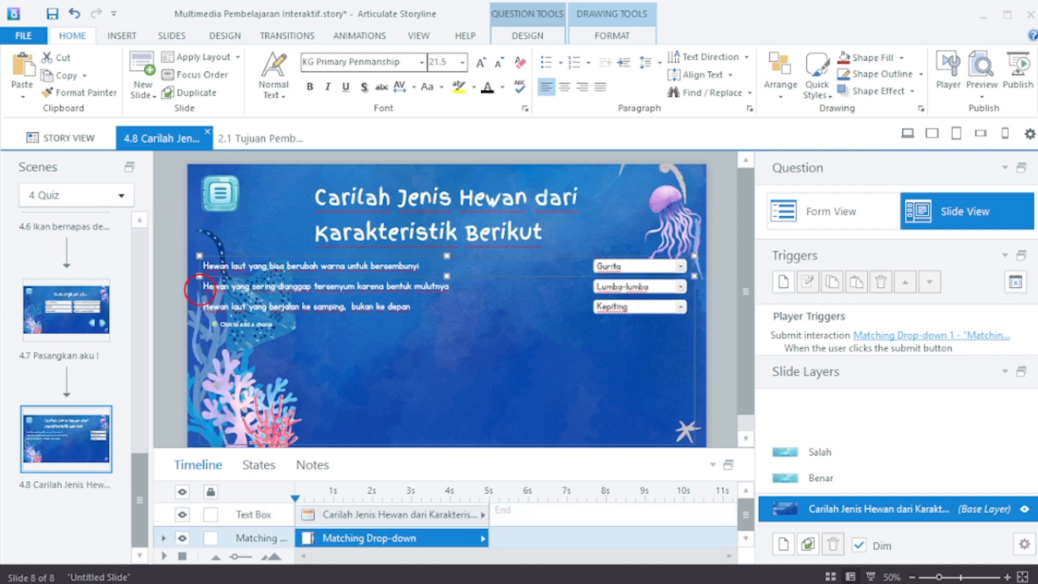
click(199, 332)
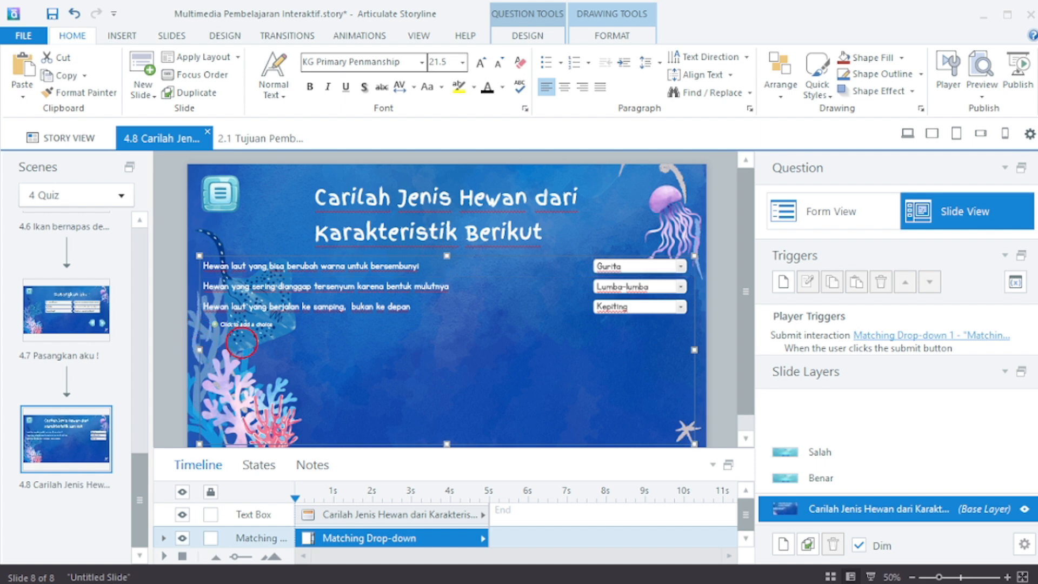
drag(242, 342, 309, 345)
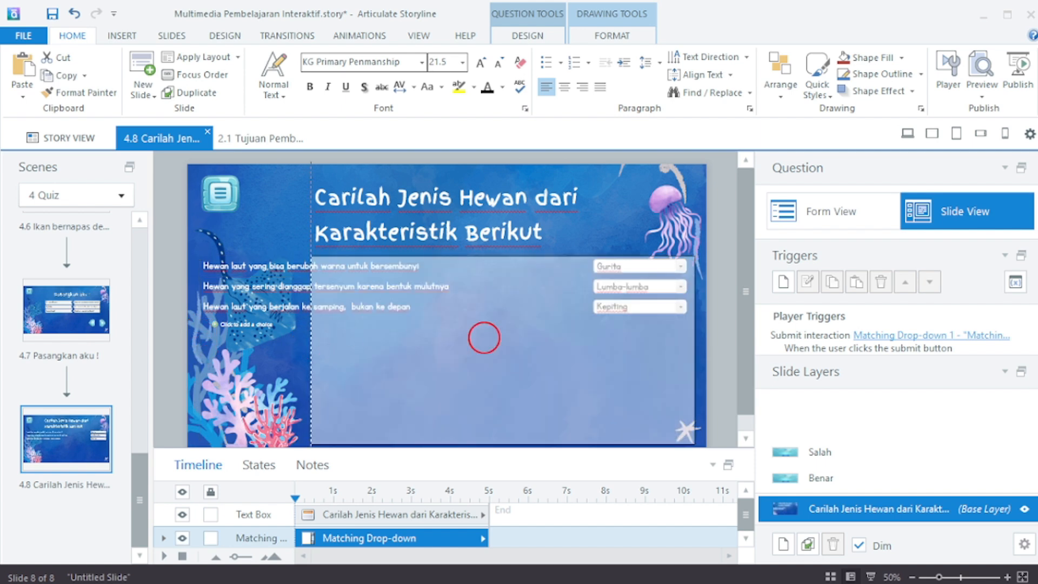
drag(483, 338, 484, 338)
drag(694, 350, 674, 349)
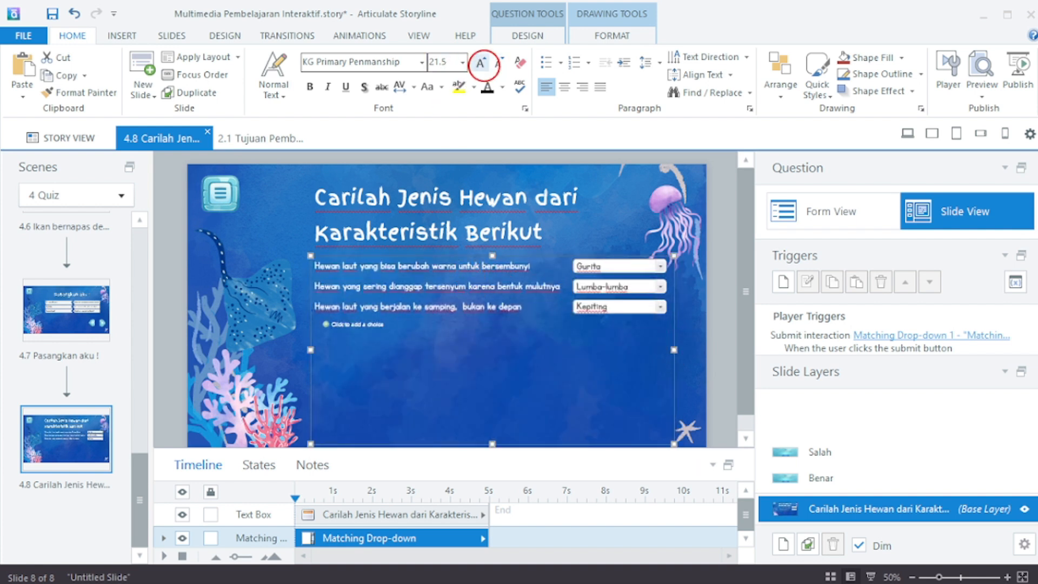
Set the matching choices' font size to 28 and break each choice's text onto two lines
click(480, 64)
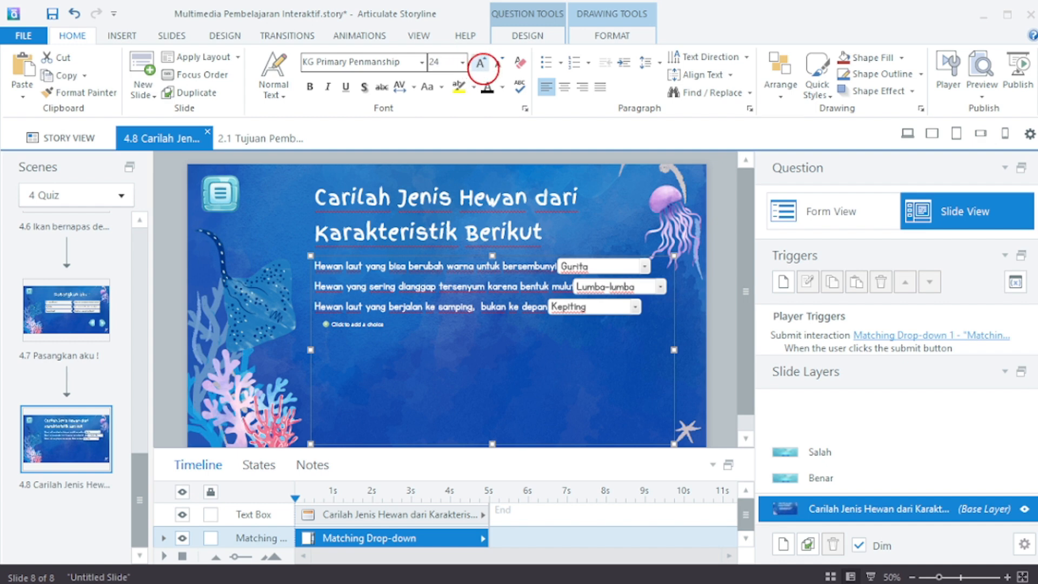
click(480, 63)
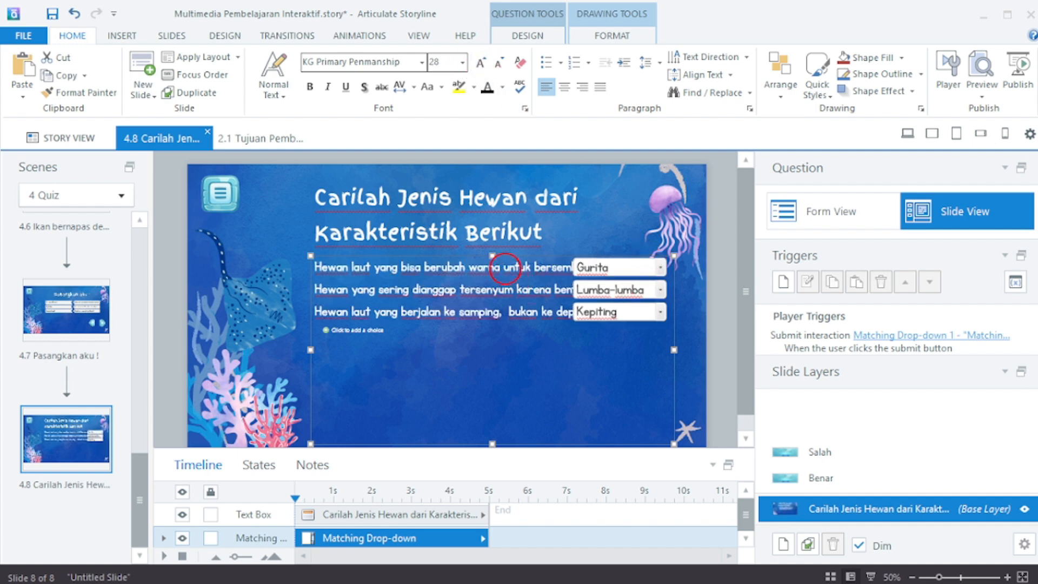
click(505, 268)
drag(505, 268, 511, 341)
click(519, 302)
click(507, 343)
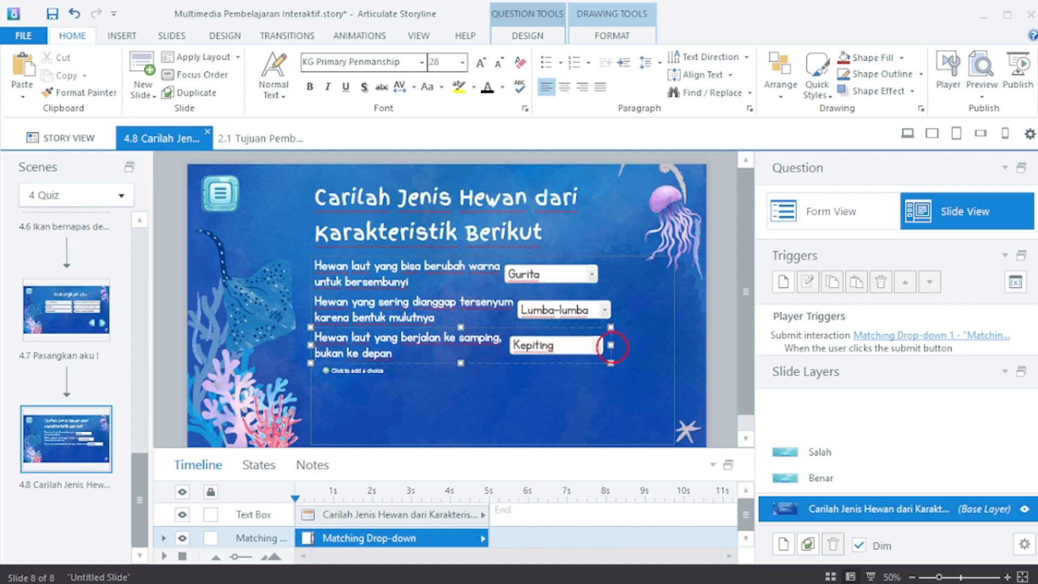
Widen the three choice rows to the same right edge so that their drop-down boxes line up
drag(612, 346, 659, 339)
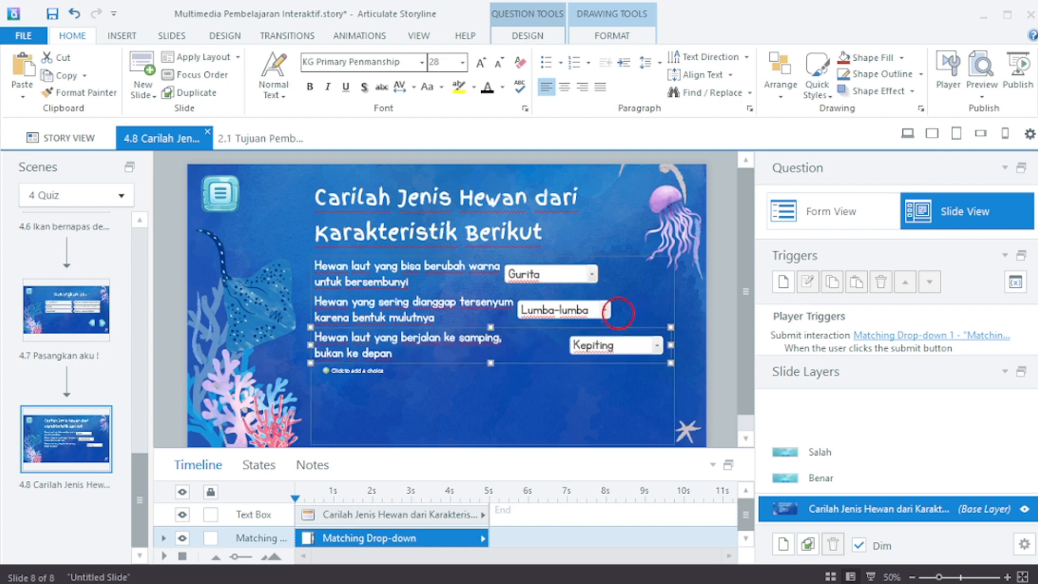
drag(611, 311, 670, 314)
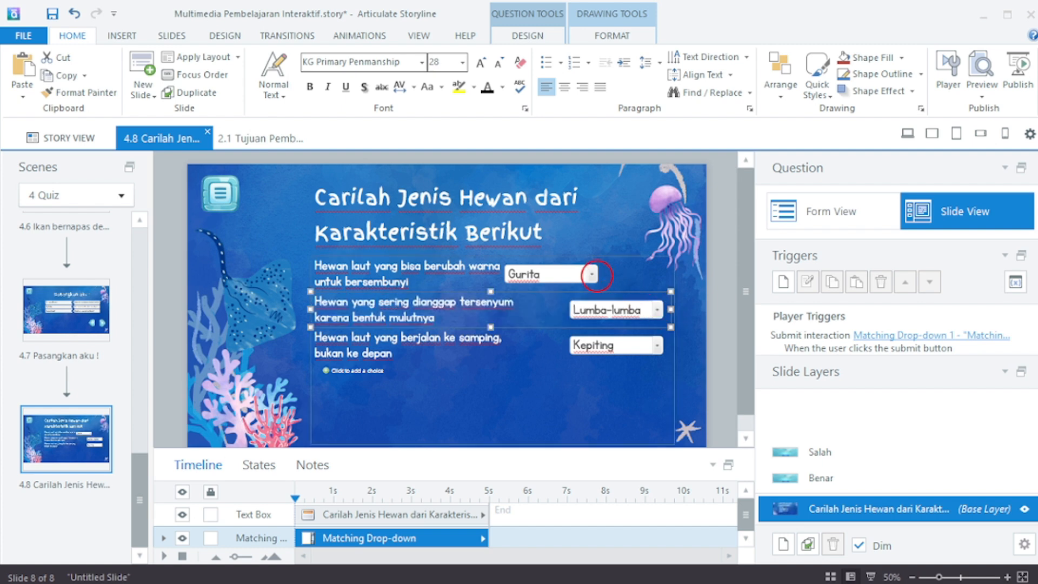
drag(600, 270, 671, 276)
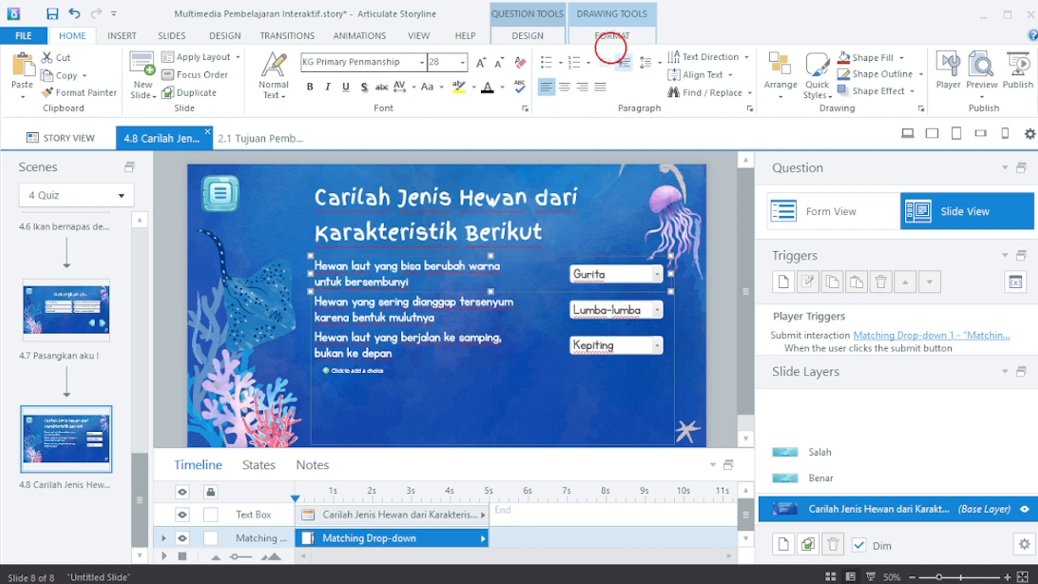
Apply a white shape outline to the first choice row, "Hewan laut yang bisa berubah warna untuk bersembunyi"
click(609, 36)
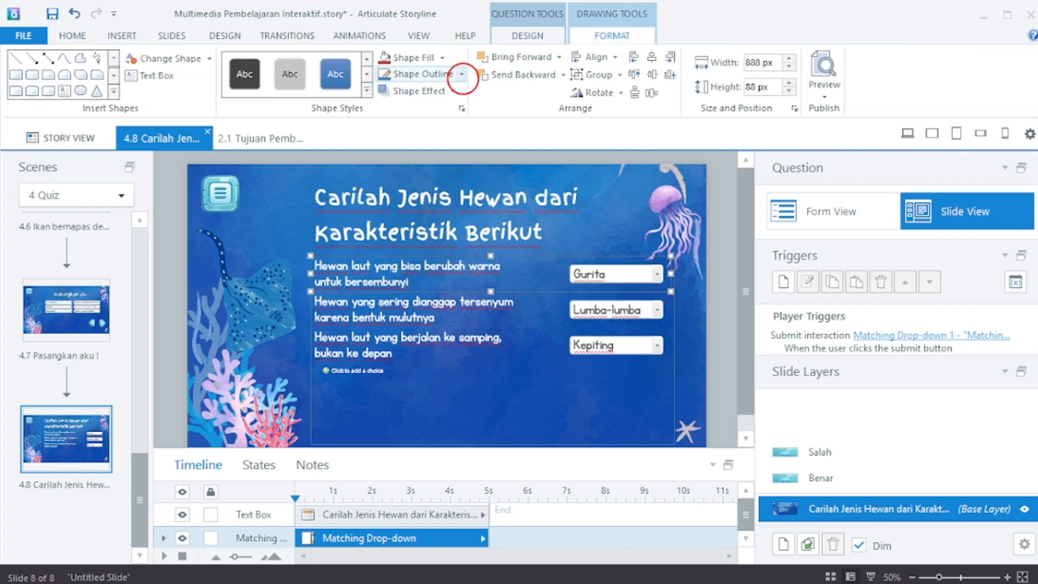
click(462, 74)
click(397, 104)
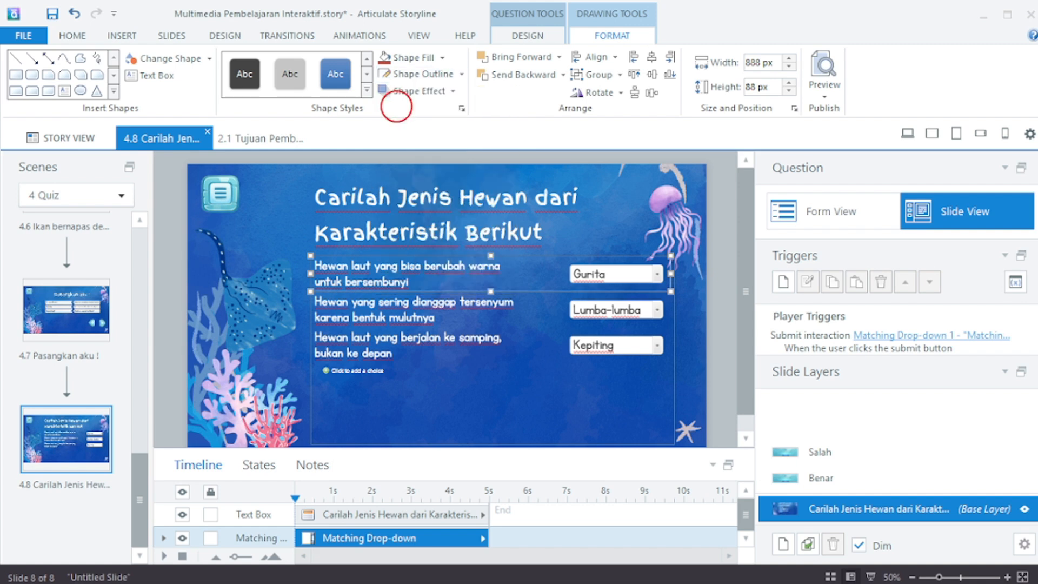
Apply the white shape outline to the second and third choice rows of the matching question as well
click(590, 312)
click(549, 337)
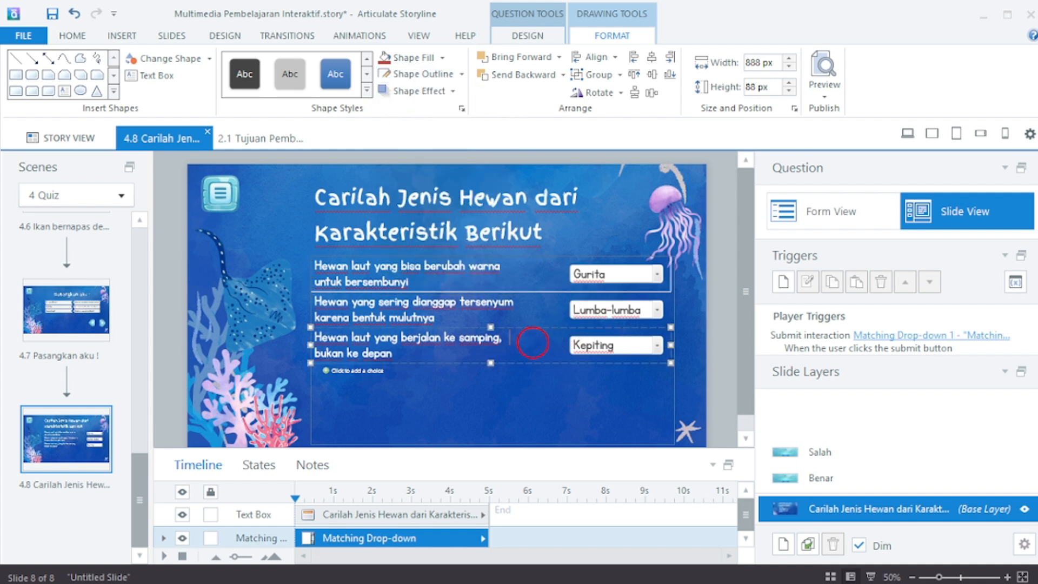
click(538, 329)
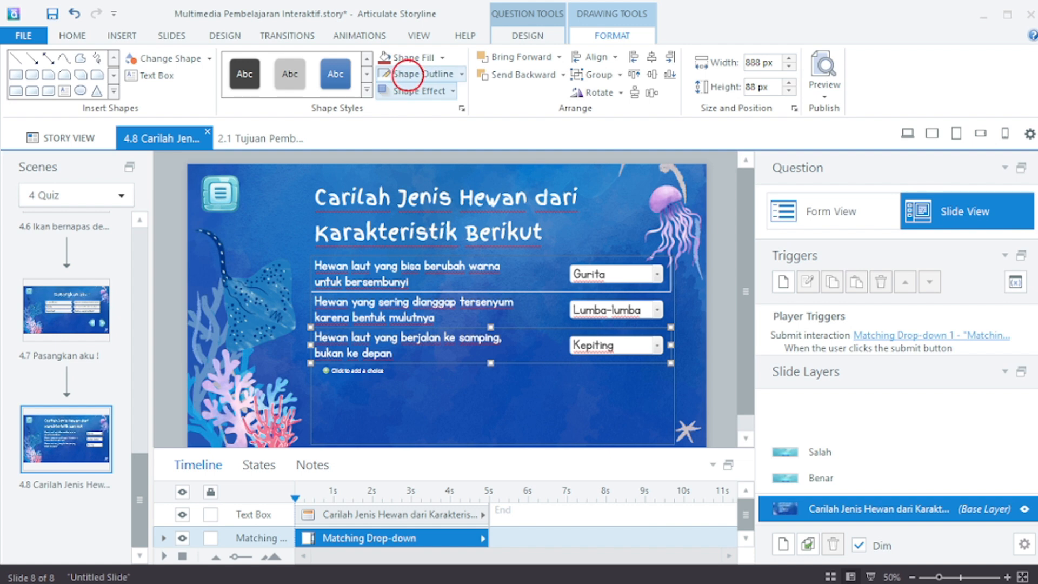
click(406, 76)
click(542, 327)
click(540, 315)
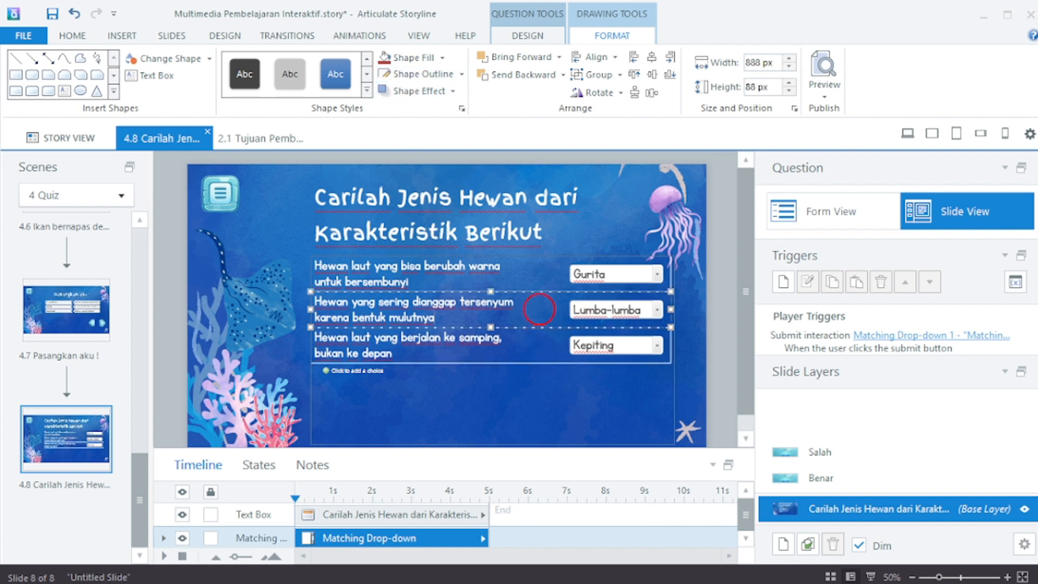
click(413, 74)
click(703, 295)
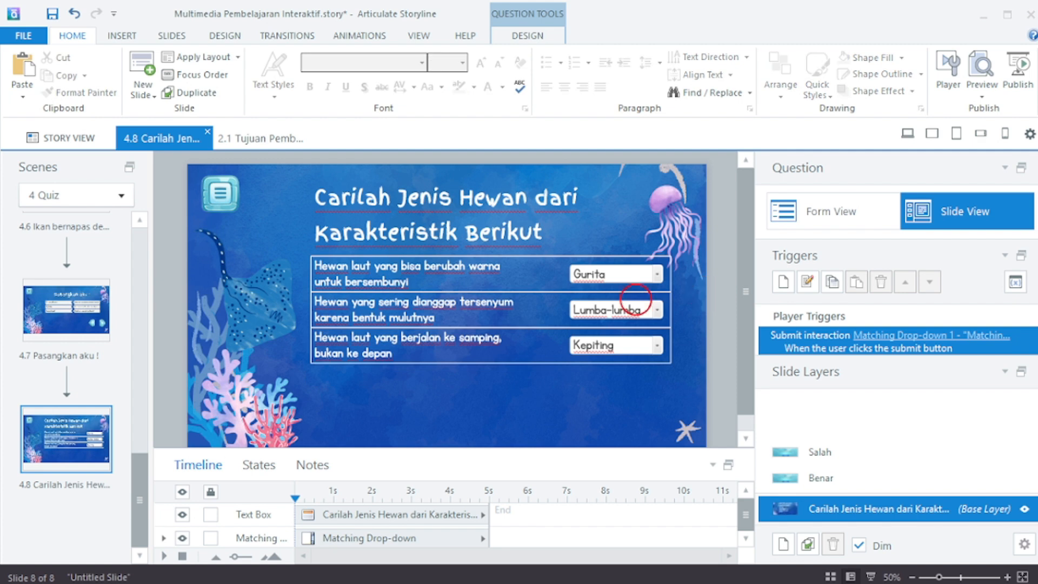
Copy the previous and next buttons from slide 4.7 "Pasangkan aku !" onto slide 4.8
click(76, 356)
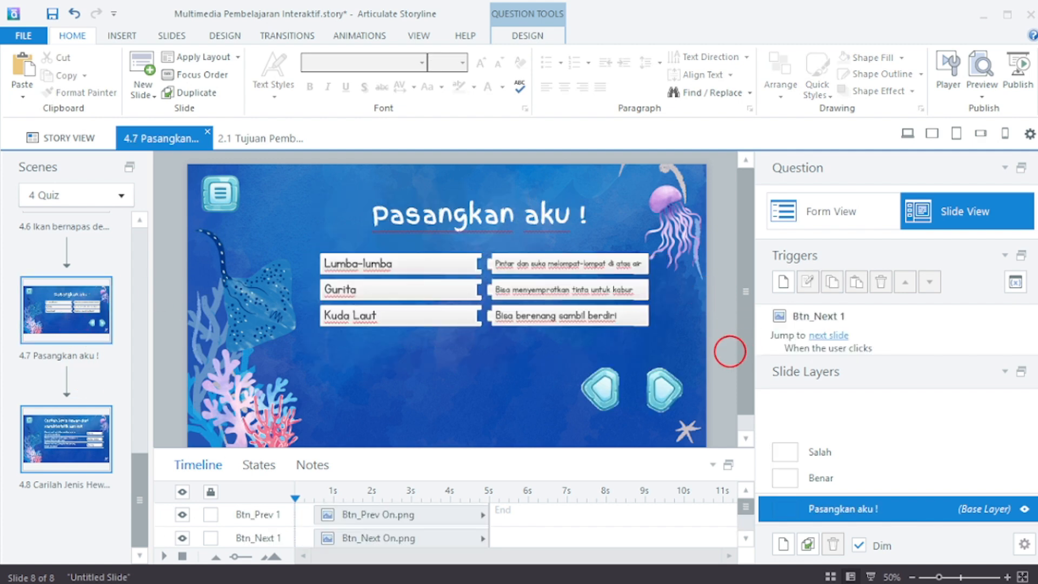
drag(724, 351, 542, 419)
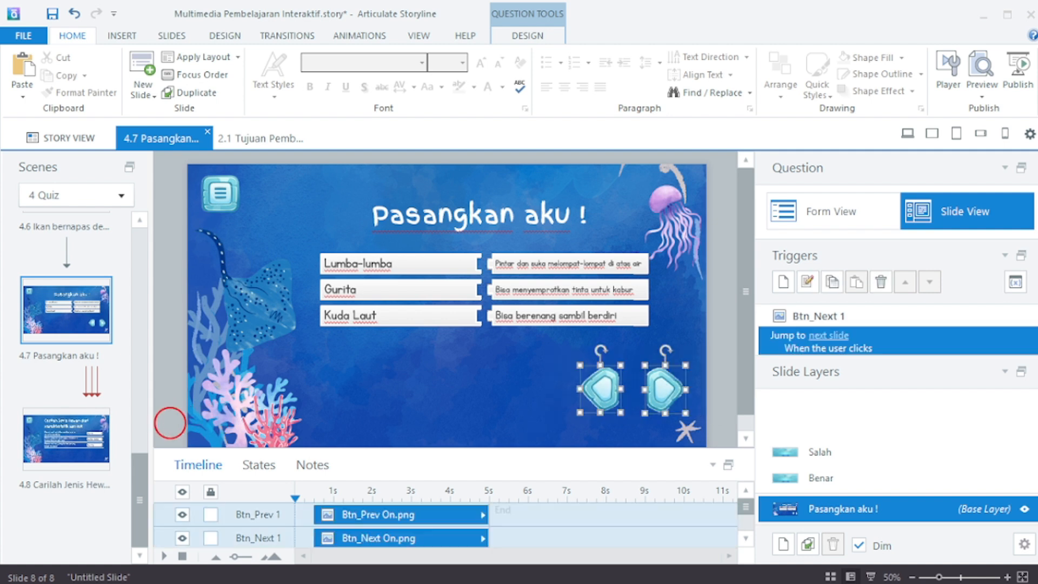
click(86, 445)
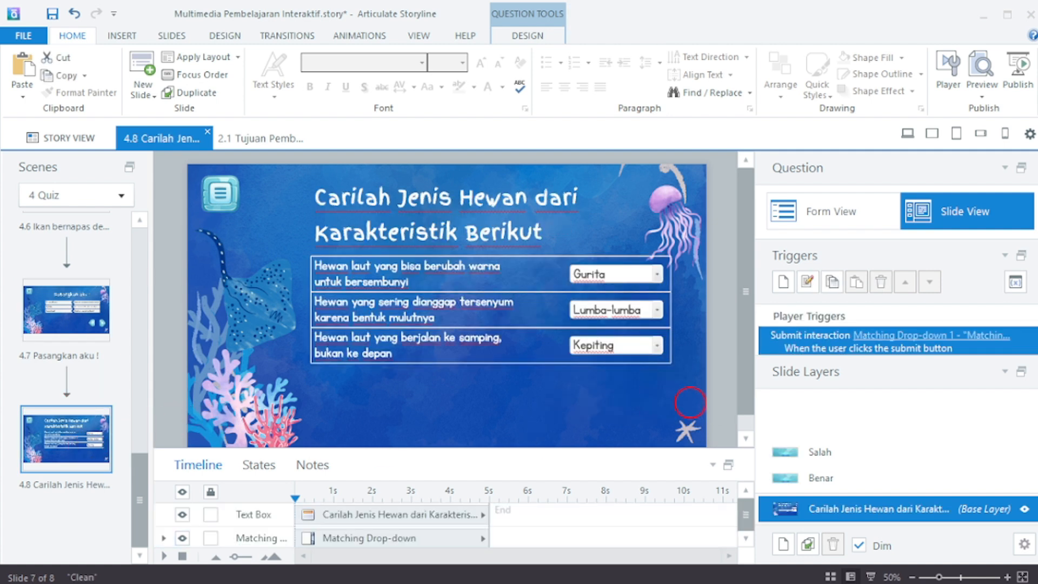
key(ctrl+v)
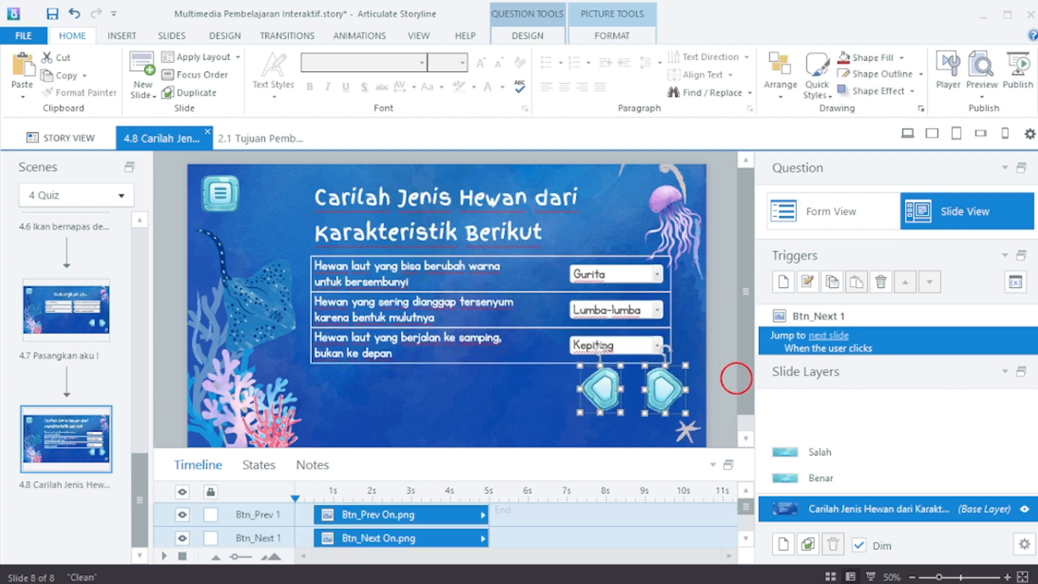
In slide 4.8's properties, turn off the Submit button and set revisiting to "Reset to initial state"
click(1024, 543)
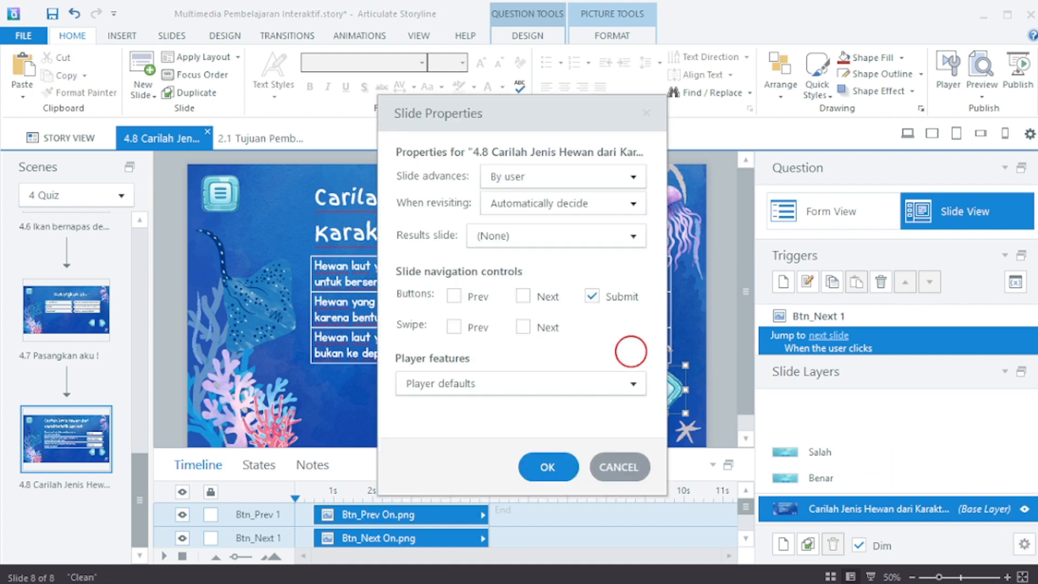
click(586, 208)
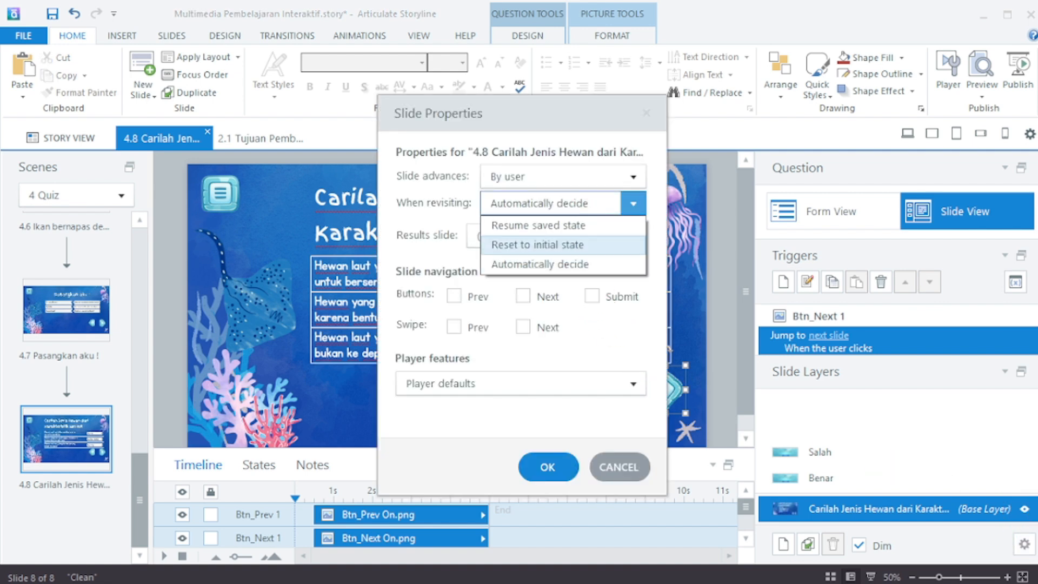
click(578, 242)
click(568, 478)
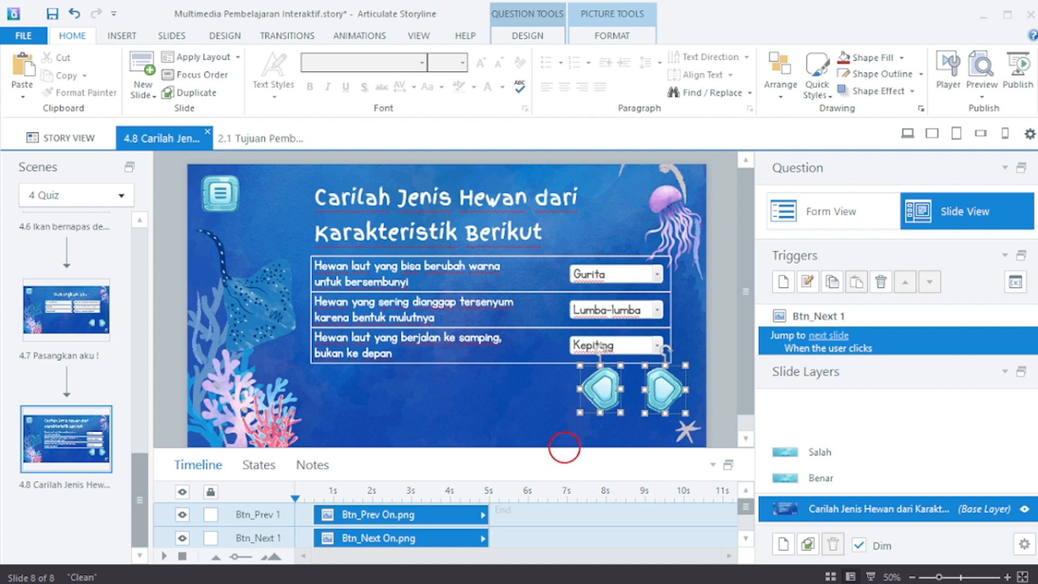
click(712, 325)
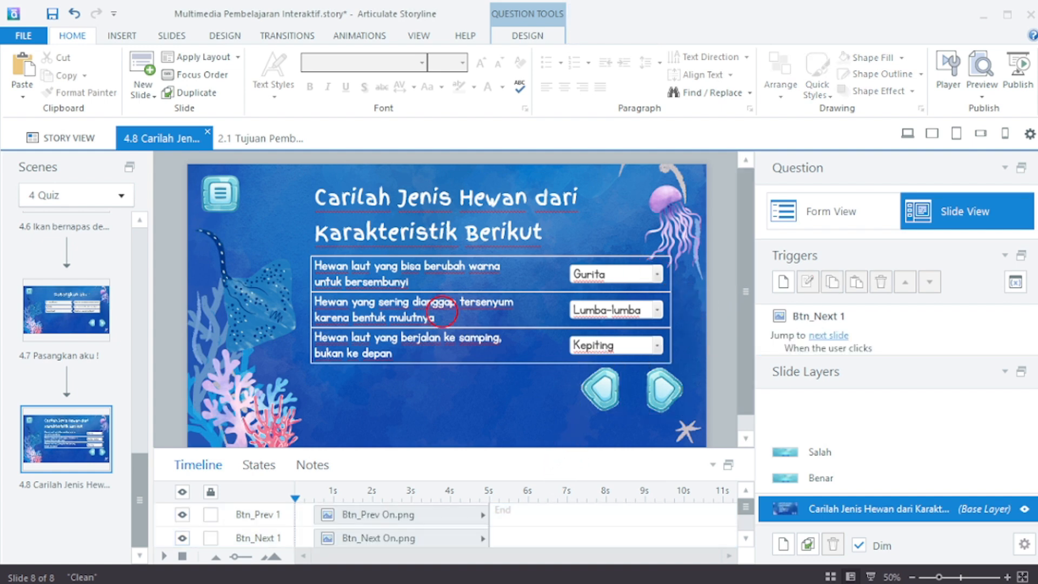
Insert a graded Sequence Drag-and-Drop question slide after slide 4.8
click(172, 36)
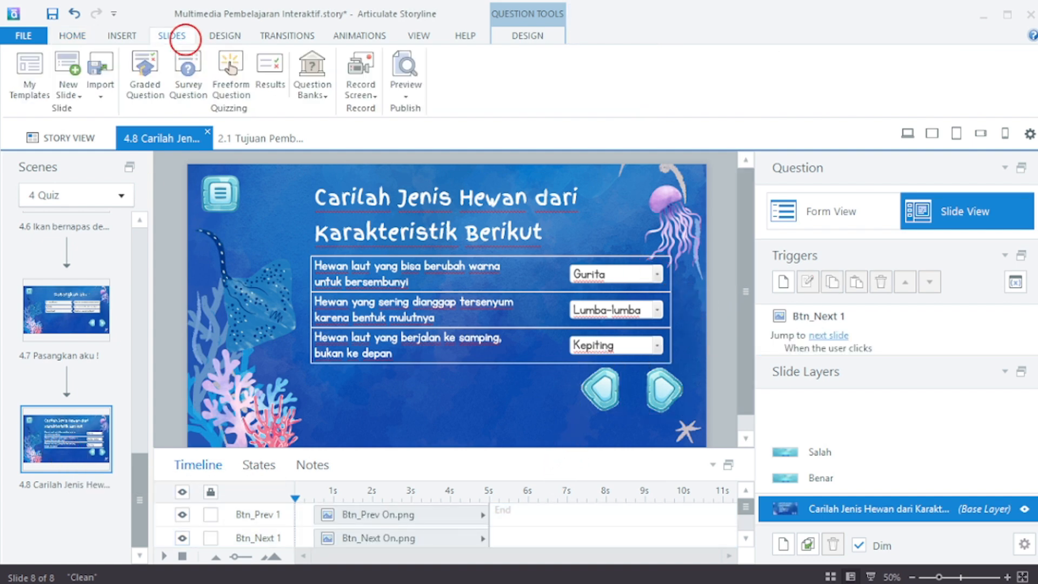
click(147, 70)
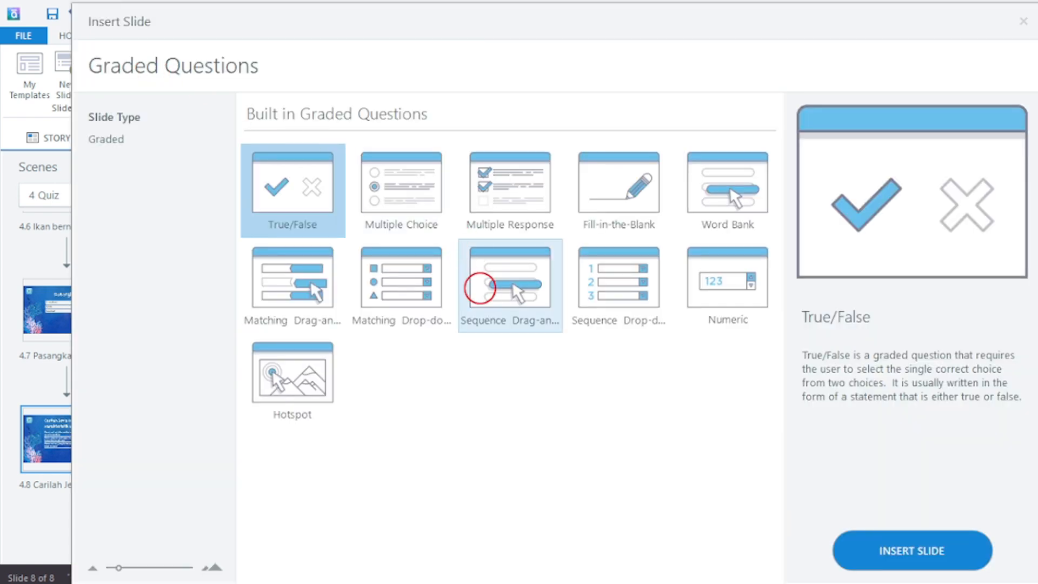
click(485, 326)
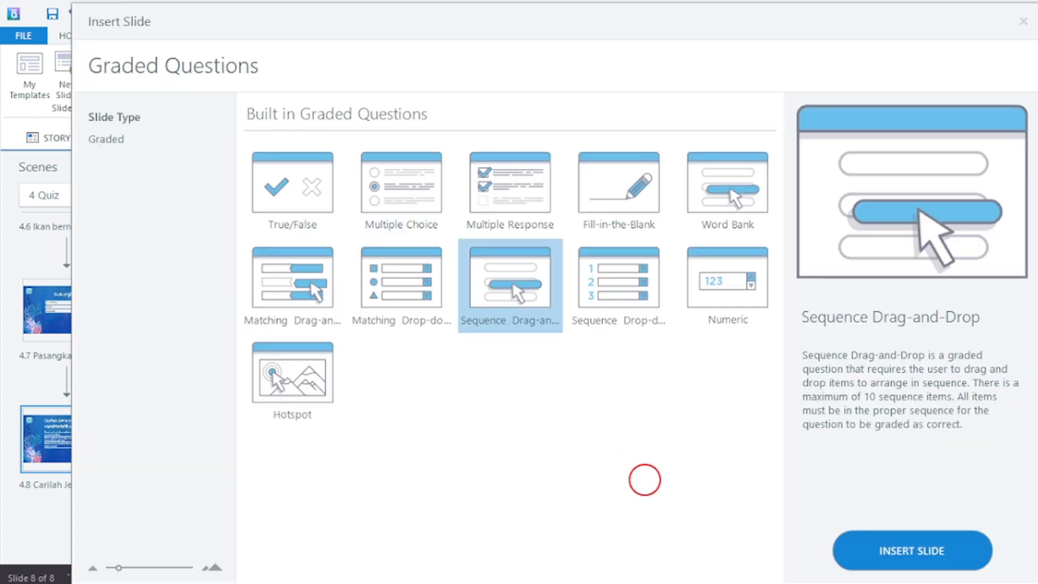
click(920, 556)
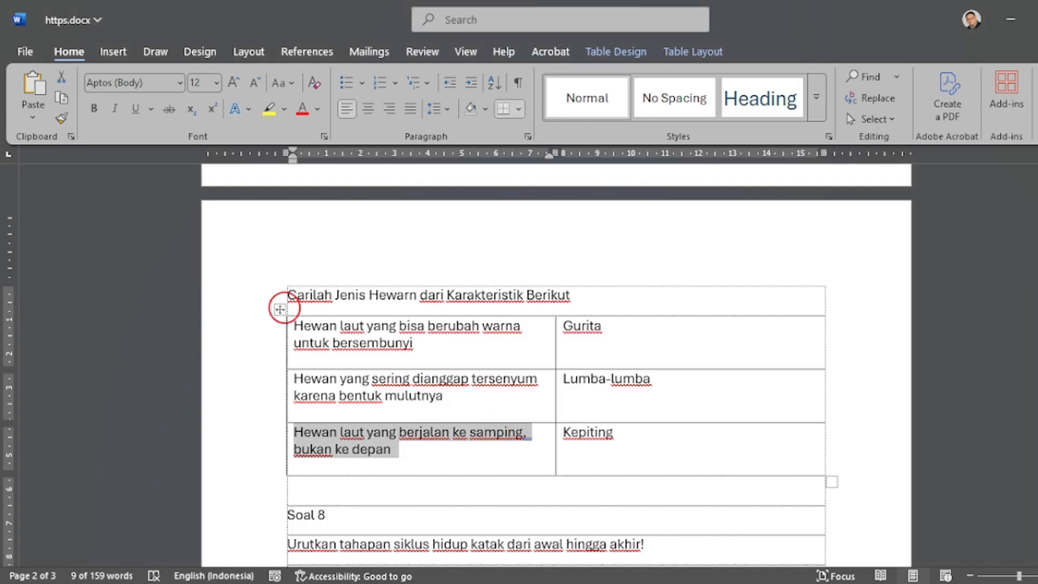
Copy the Soal 8 question "Urutkan tahapan siklus hidup katak dari awal hingga akhir!" from the Word document into the question field
scroll(281, 301, down, 3)
drag(651, 377, 285, 378)
key(ctrl+c)
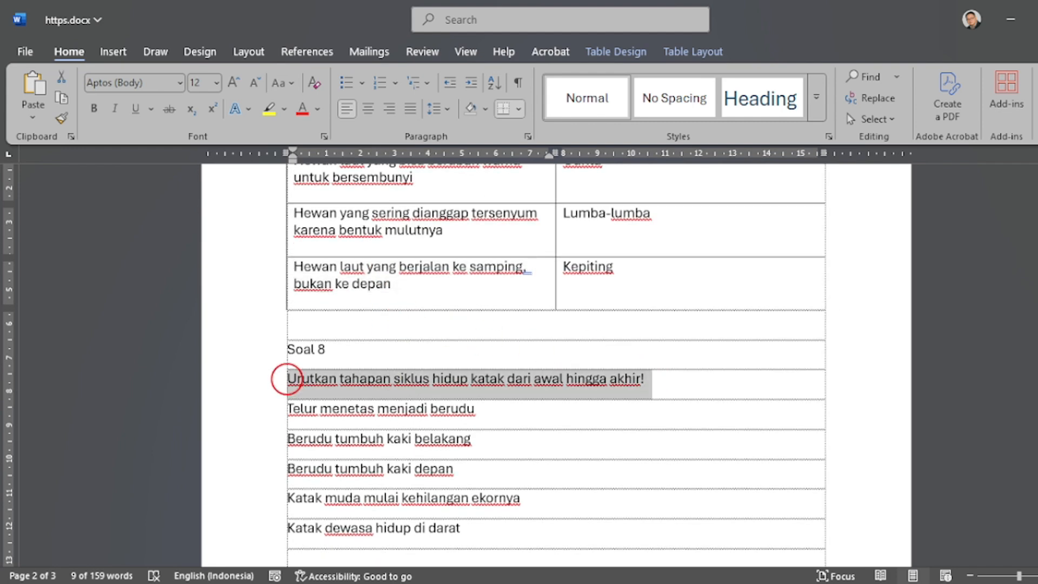
click(1009, 19)
click(393, 198)
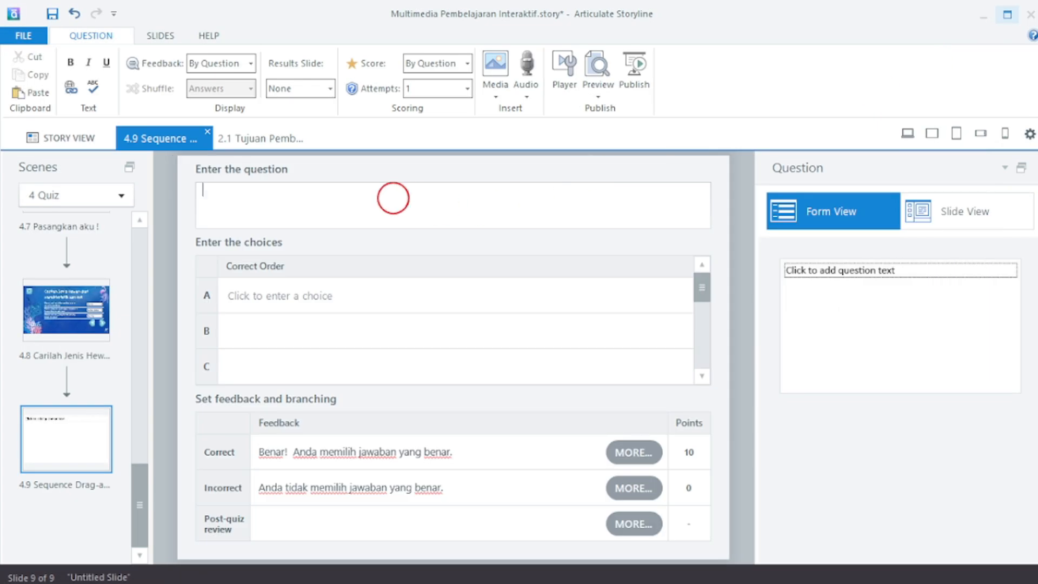
key(ctrl+v)
Copy "Telur menetas menjadi berudu" from the Word document into choice A of the sequence
key(alt+Tab)
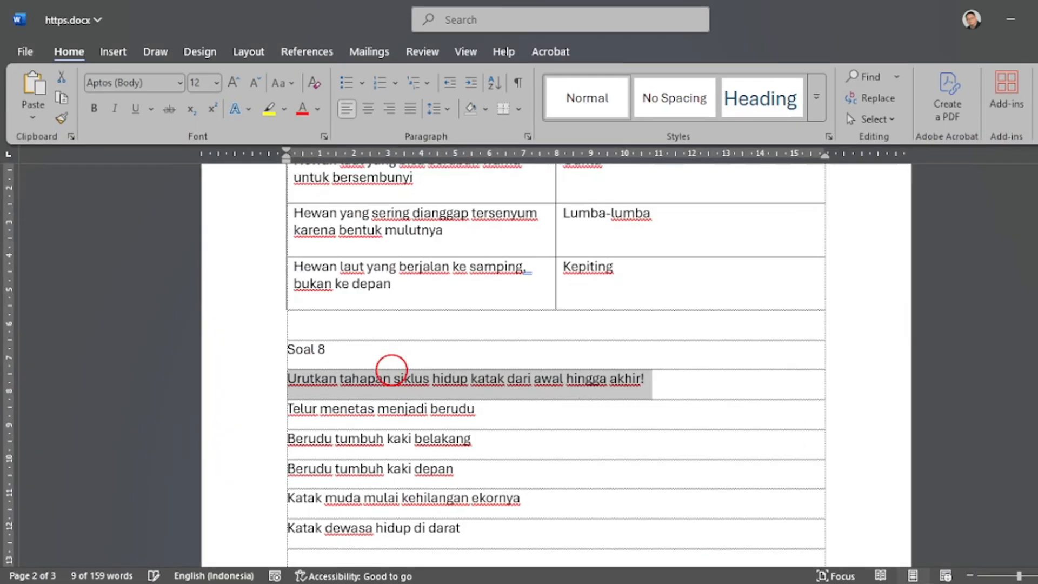
scroll(413, 368, down, 1)
drag(477, 374, 301, 377)
key(ctrl+c)
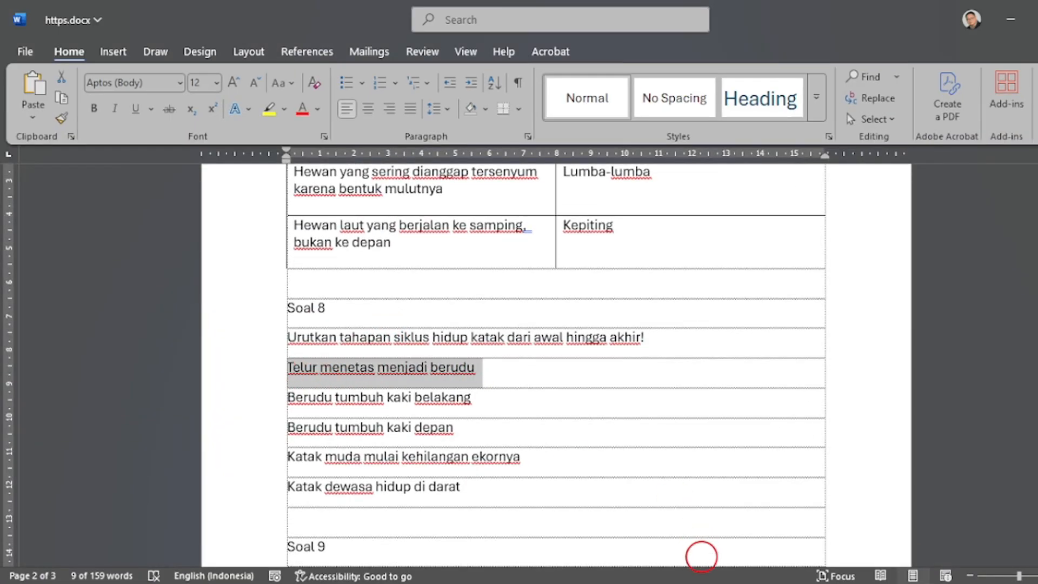
key(alt+Tab)
click(335, 305)
key(ctrl+v)
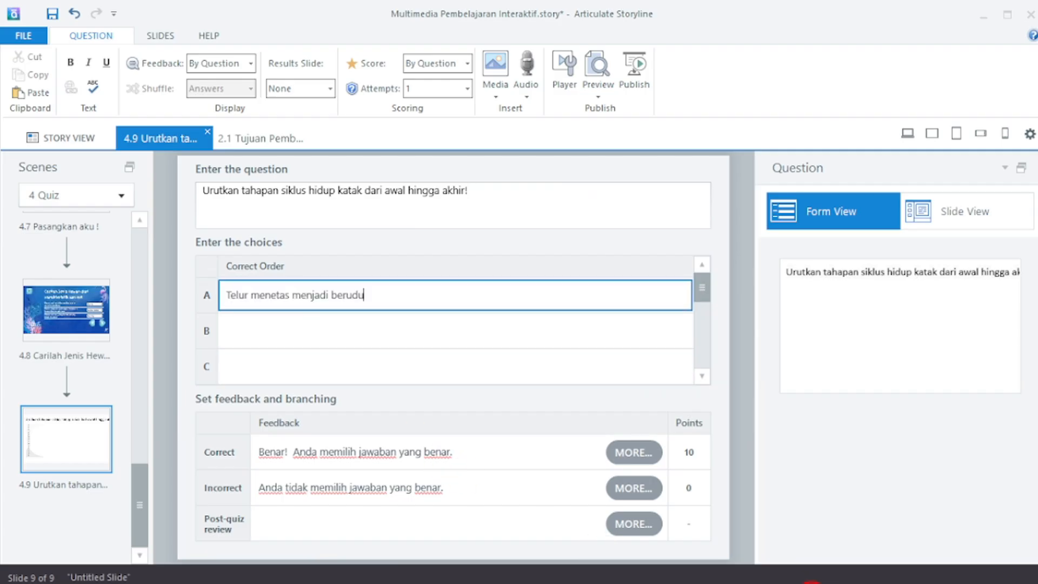
Copy "Berudu tumbuh kaki belakang" from the Word document into choice B of the sequence
key(alt+Tab)
drag(501, 412, 268, 411)
key(ctrl+c)
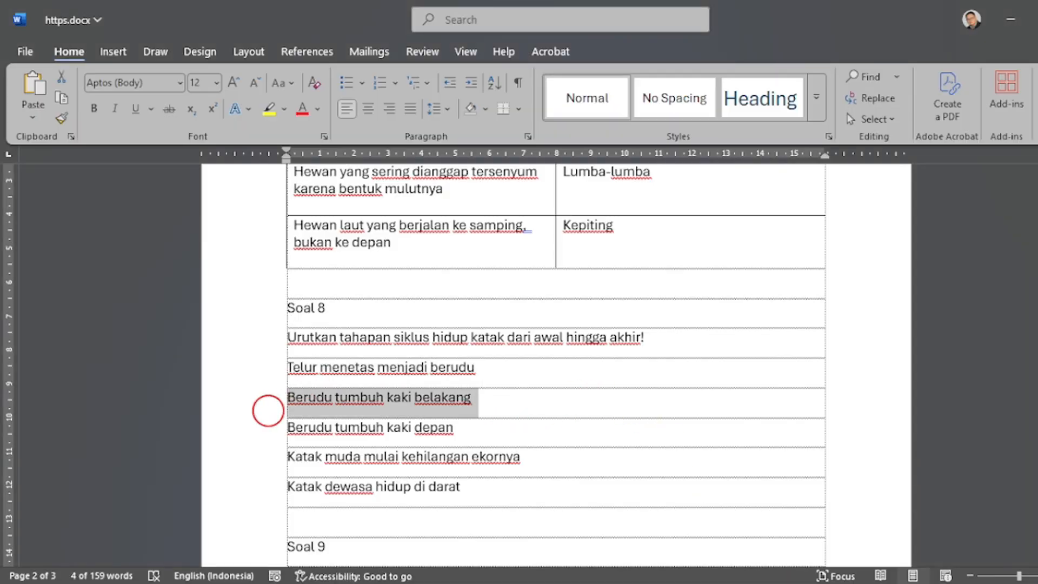
key(alt+Tab)
click(348, 334)
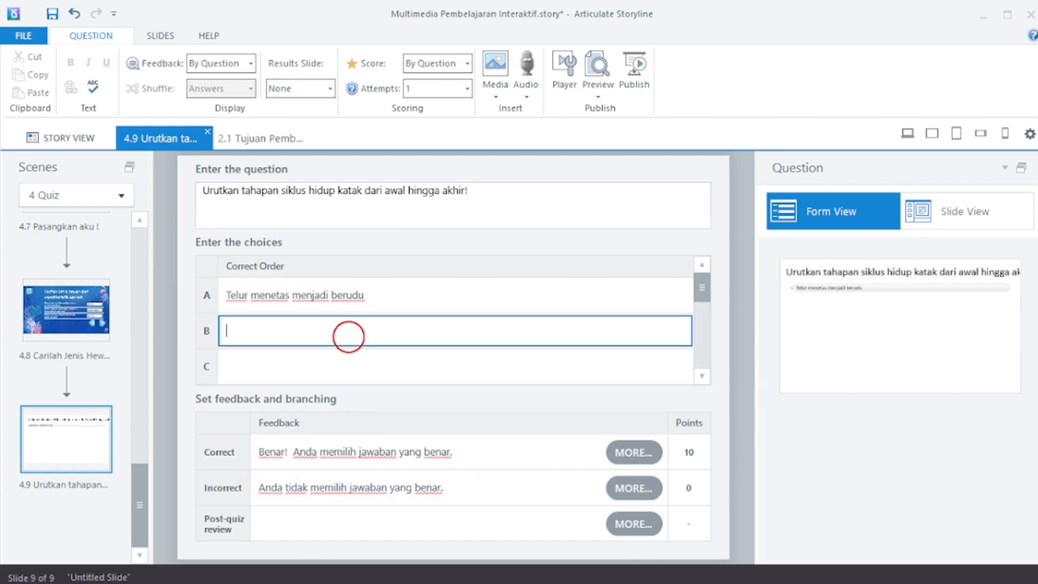
key(ctrl+v)
Copy "Berudu tumbuh kaki depan" from the Word document into choice C of the sequence
key(alt+Tab)
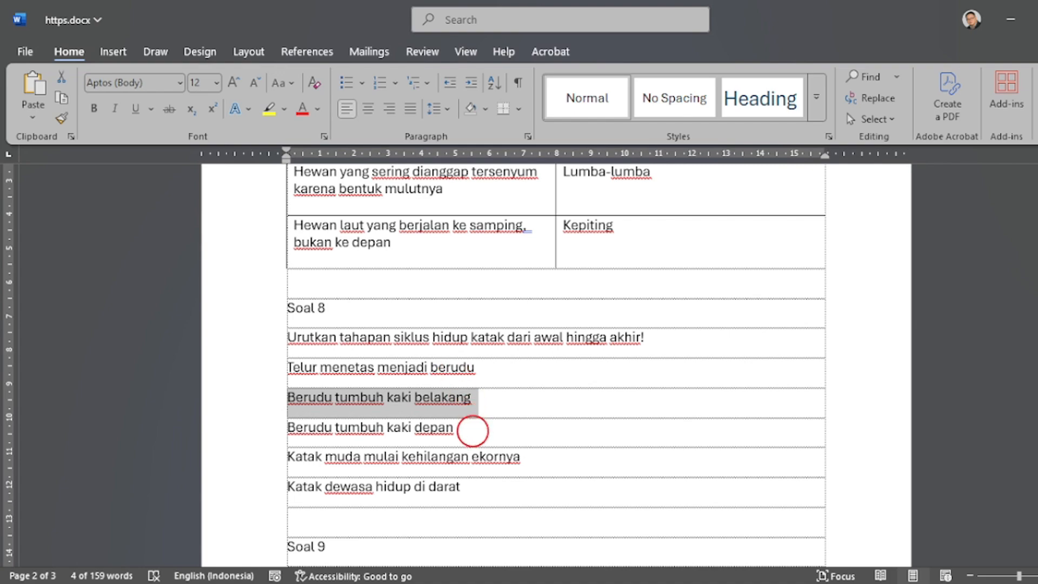
drag(472, 428, 273, 429)
key(ctrl+c)
key(alt+Tab)
click(387, 361)
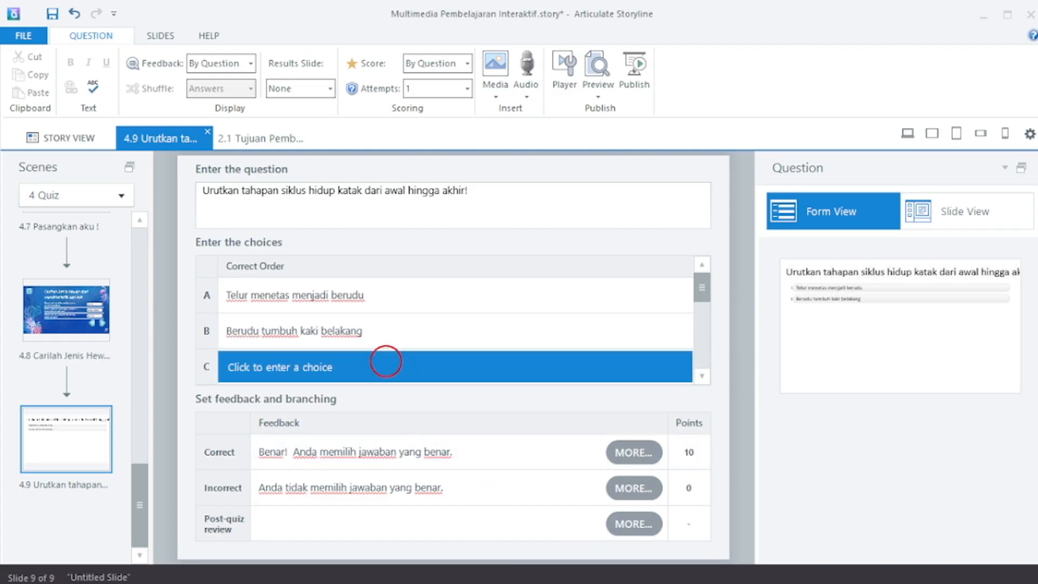
key(ctrl+v)
Copy "Katak muda mulai kehilangan ekornya" from the Word document into choice D of the sequence
key(alt+Tab)
drag(535, 459, 244, 462)
key(ctrl+c)
key(alt+Tab)
scroll(620, 343, down, 1)
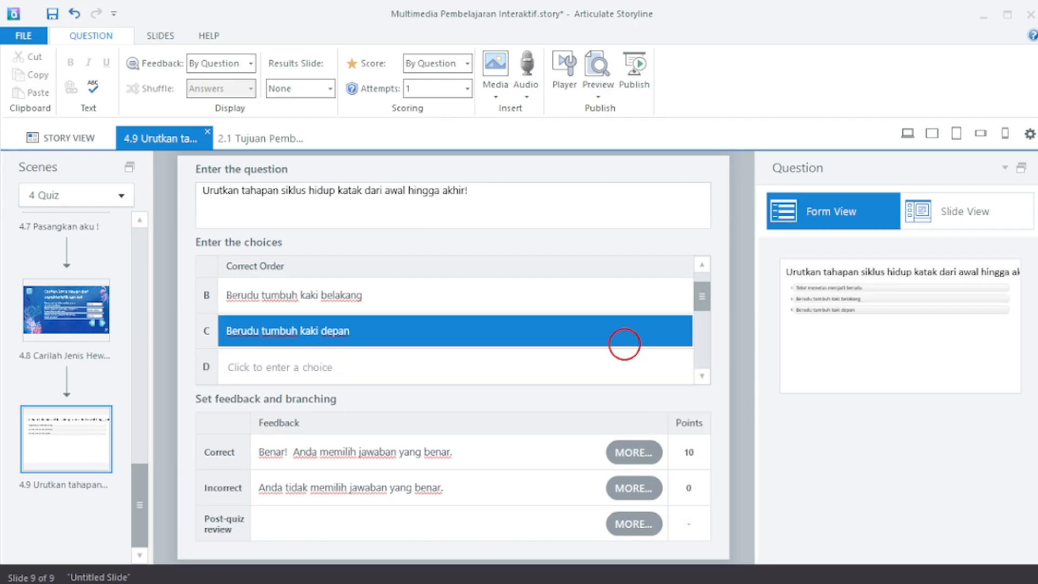
click(595, 373)
key(ctrl+v)
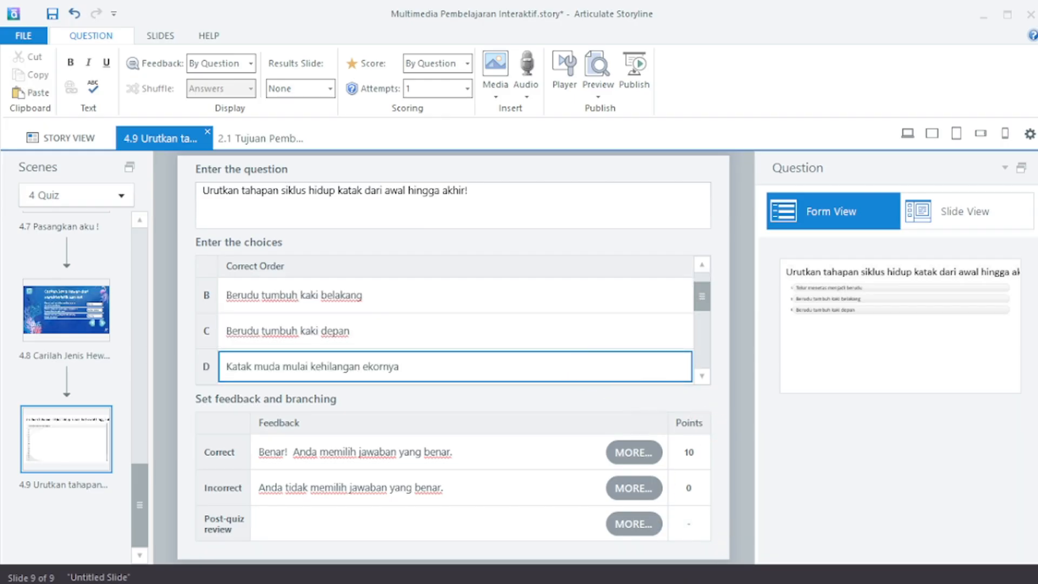
Copy "Katak dewasa hidup di darat" from the Word document into choice E of the sequence
key(alt+Tab)
drag(470, 486, 287, 486)
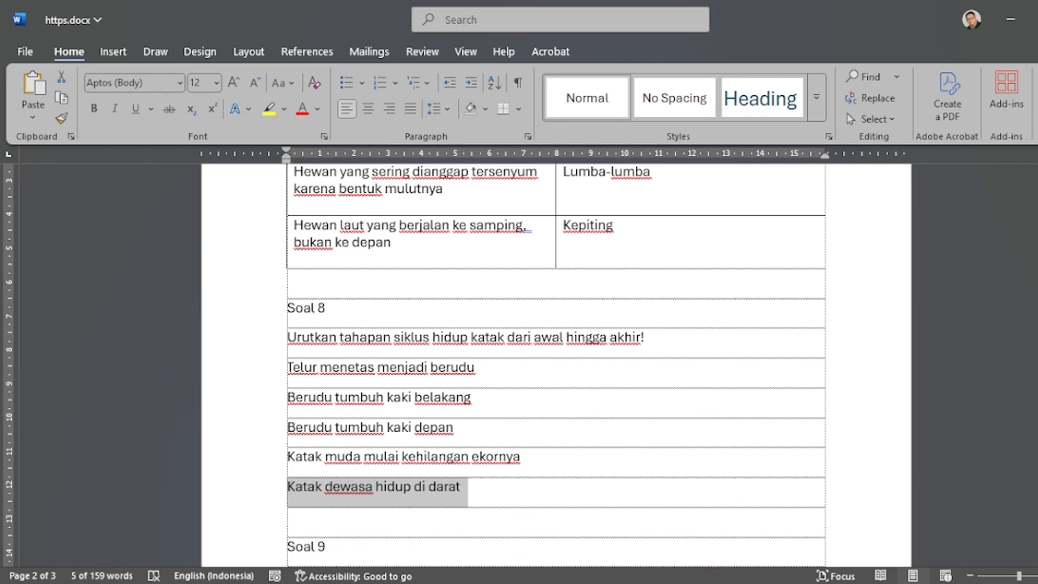
key(ctrl+c)
key(alt+Tab)
scroll(504, 394, down, 1)
click(471, 371)
key(ctrl+v)
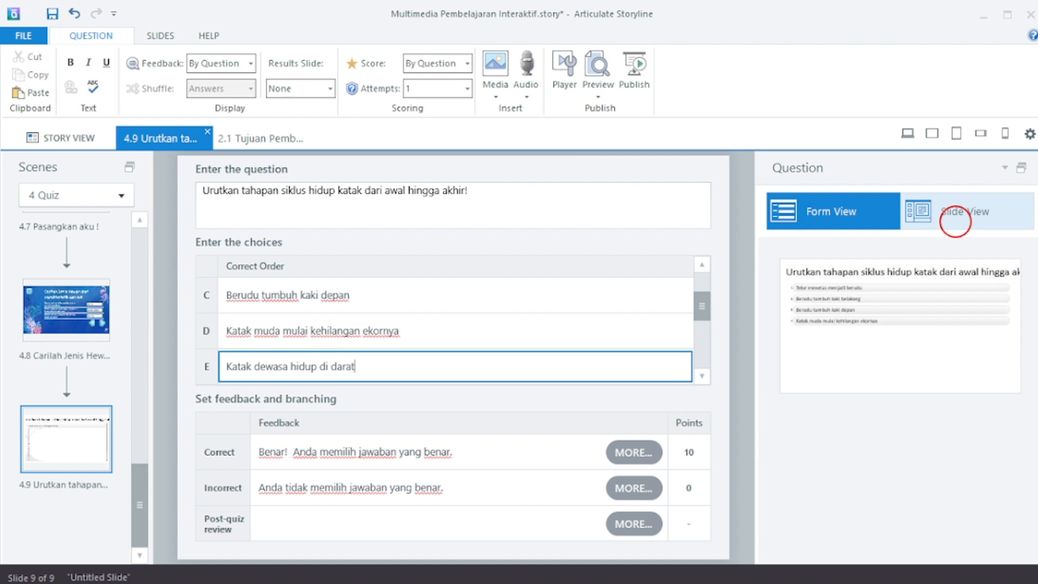
Show the sequence question in Slide View and apply the Quiz Games layout to it
click(955, 222)
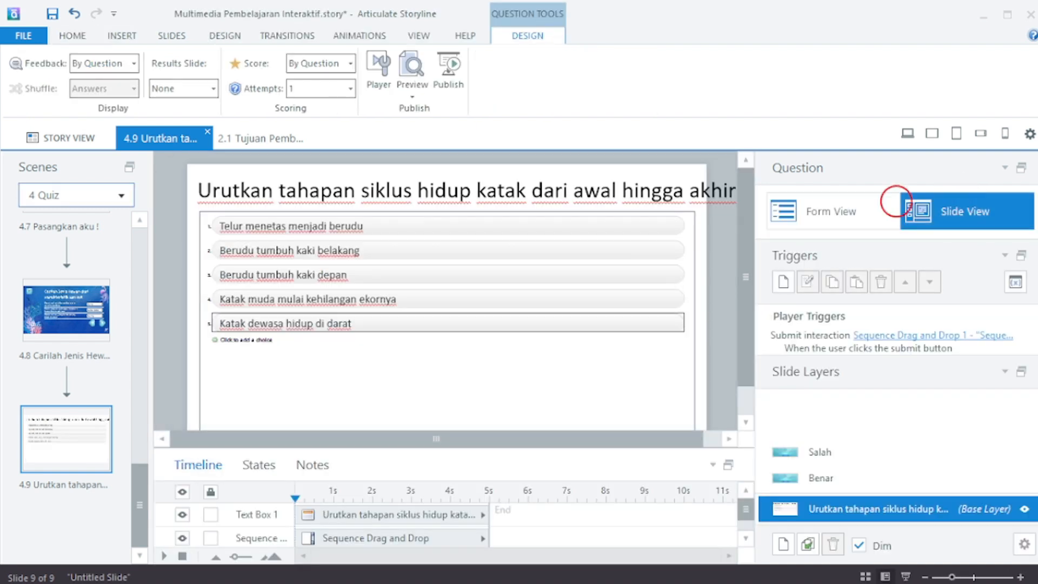
click(122, 35)
click(72, 35)
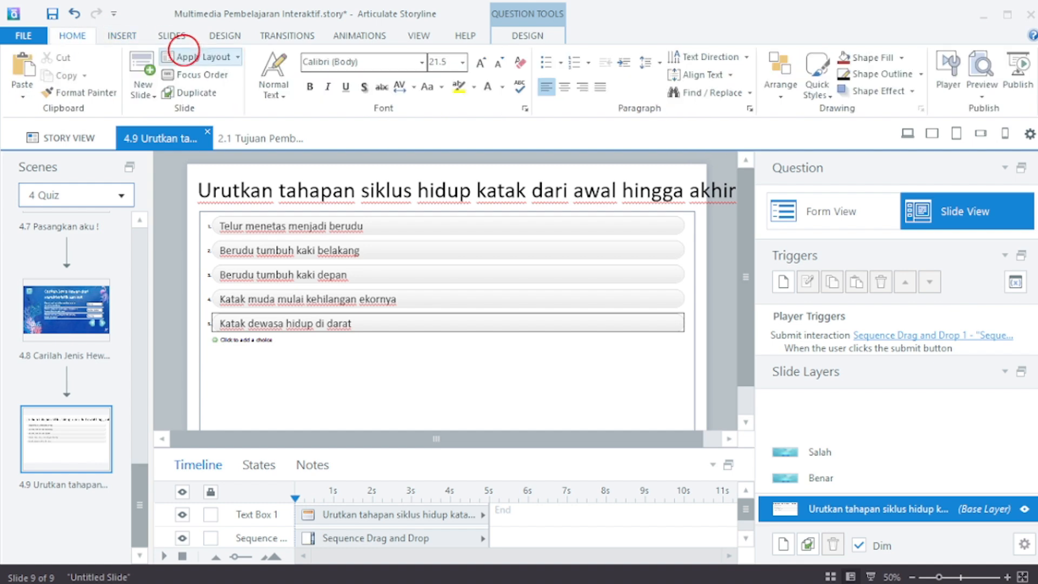
click(200, 56)
click(275, 190)
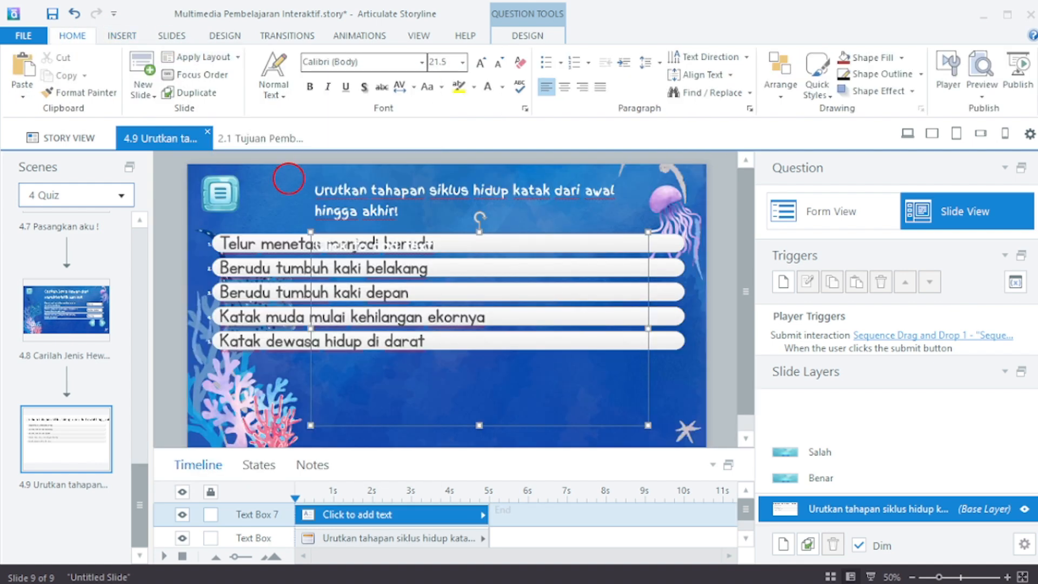
Extend the question title's text box downward to enlarge its text and delete the empty "Click to add text" placeholder
click(363, 187)
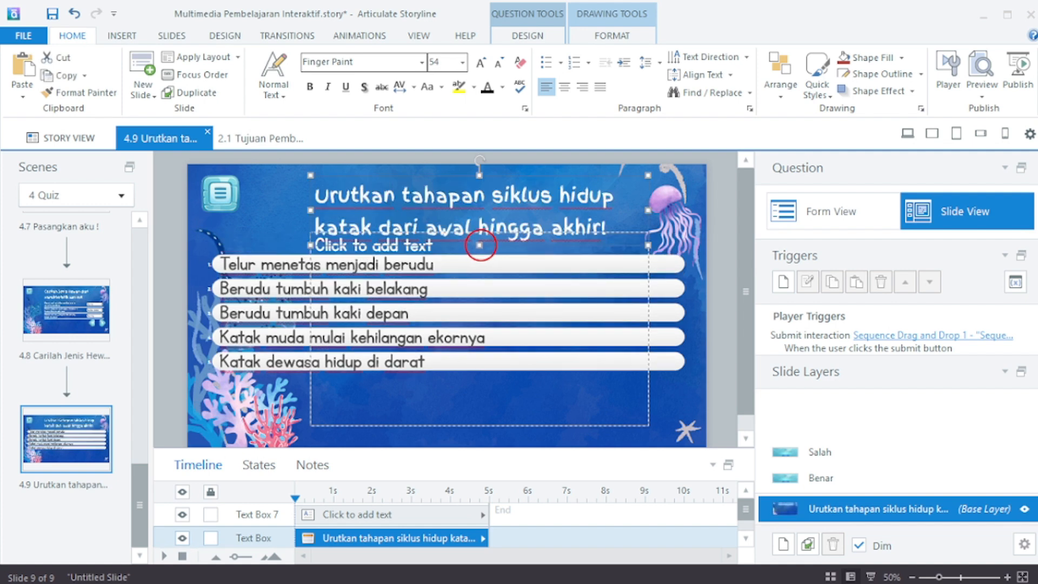
click(648, 391)
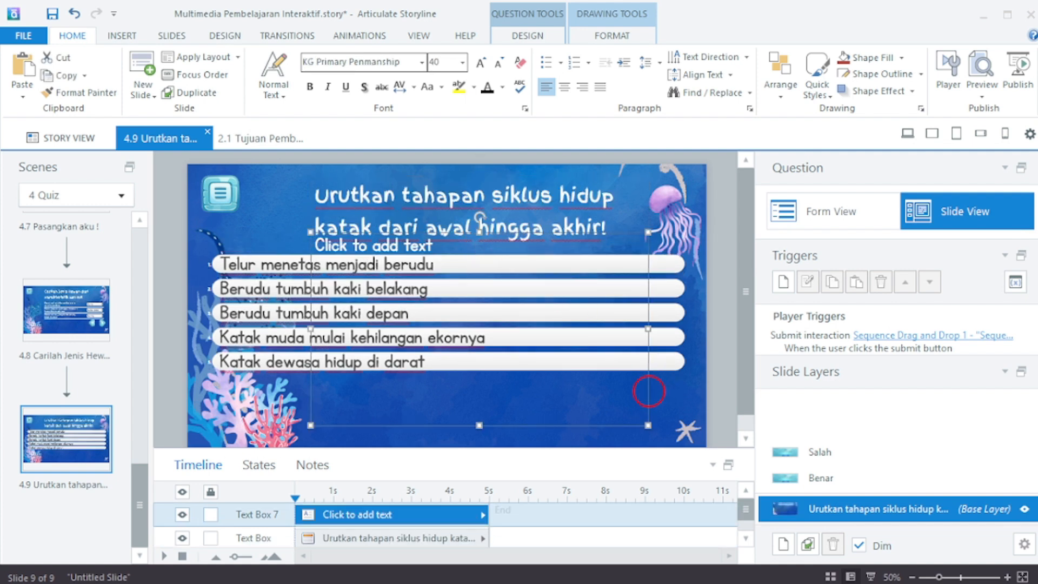
key(Delete)
click(649, 367)
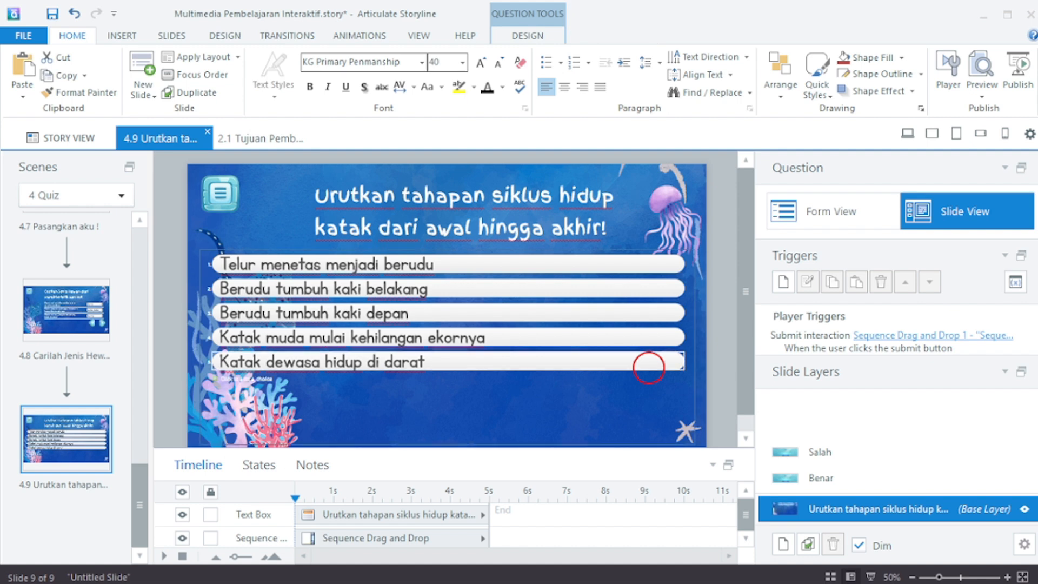
Narrow the frog sequence's choice block from both sides to clear the stingray and jellyfish, and centre its text
click(197, 301)
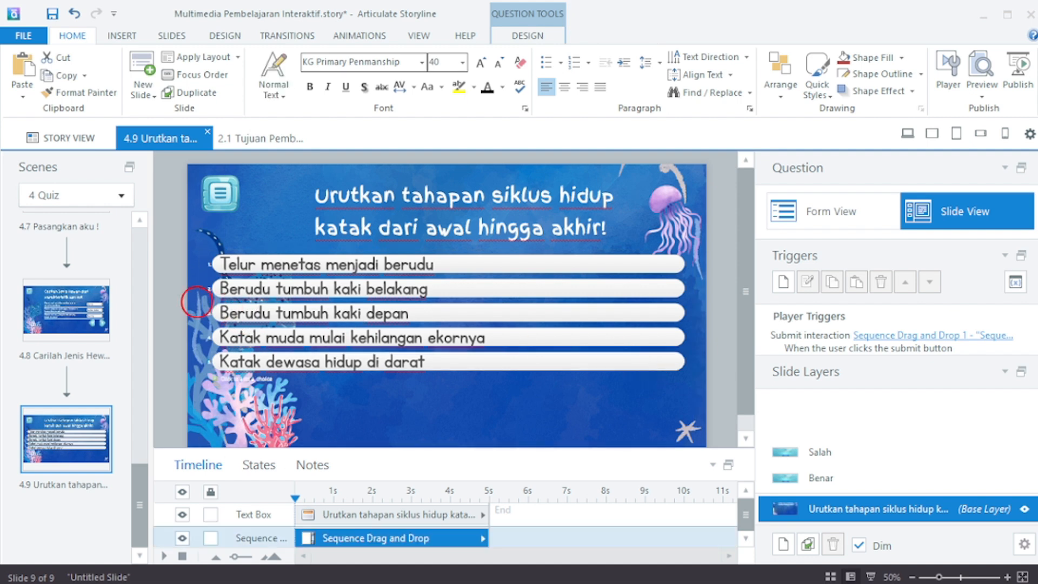
drag(200, 346, 311, 346)
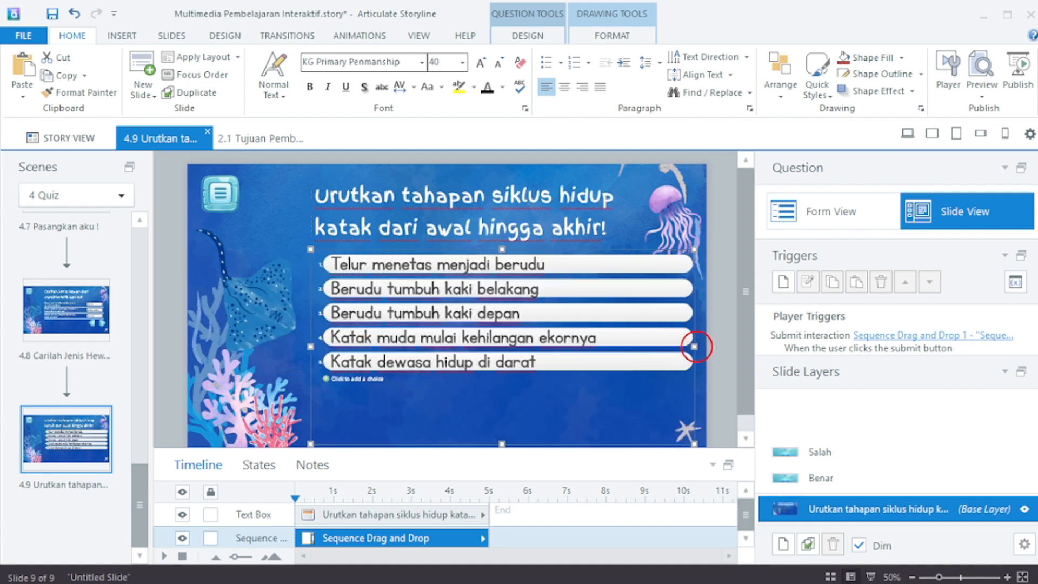
drag(695, 346, 661, 345)
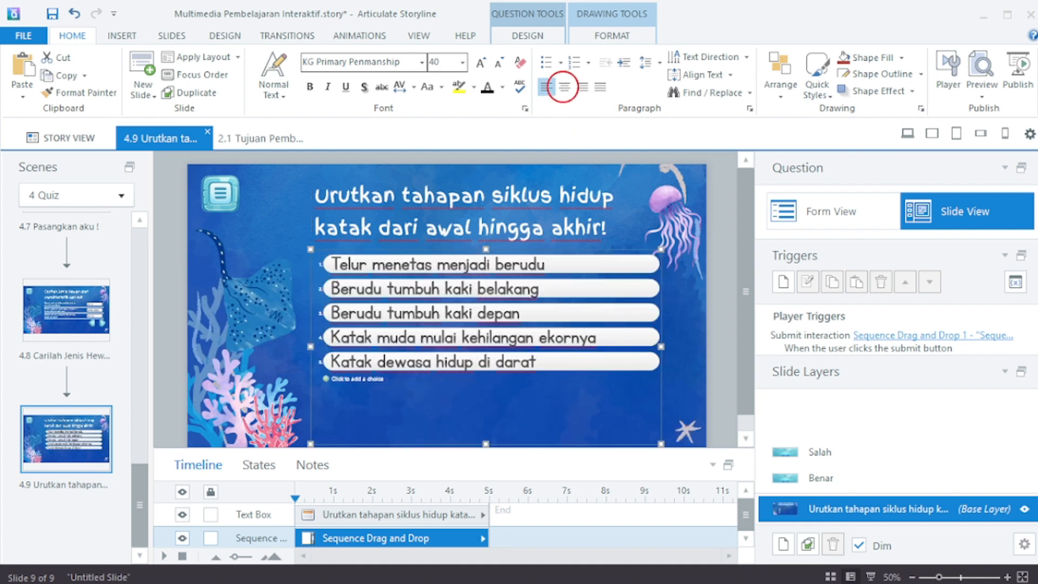
click(562, 86)
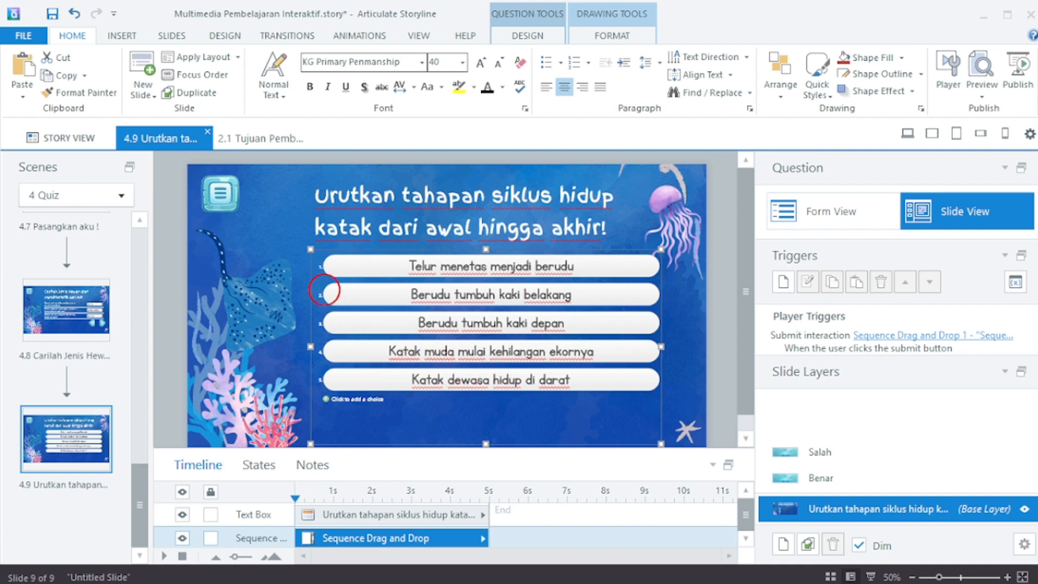
Centre the text of the question title "Urutkan tahapan siklus hidup katak dari awal hingga akhir!"
click(320, 267)
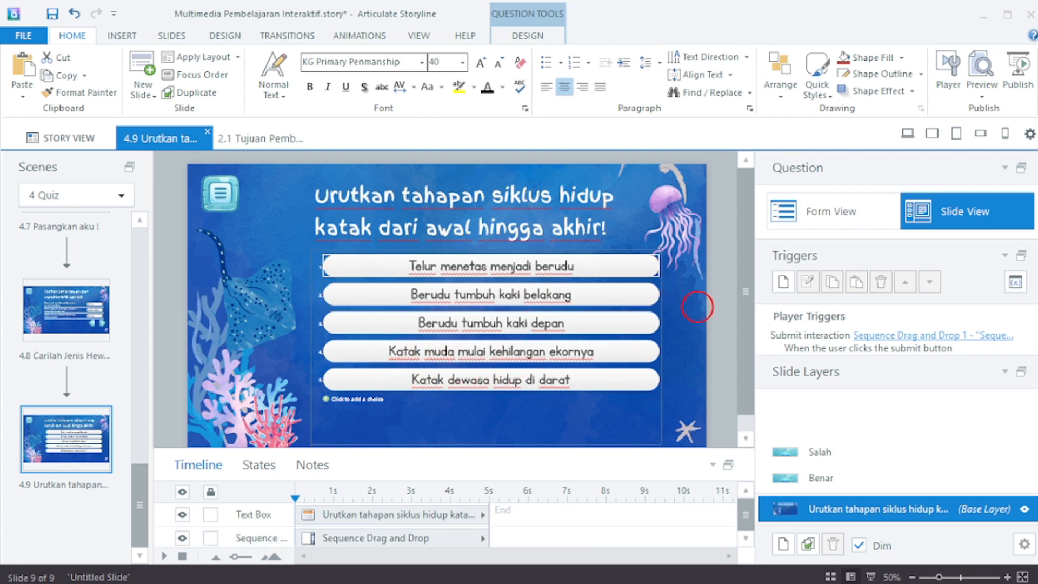
click(697, 307)
click(574, 227)
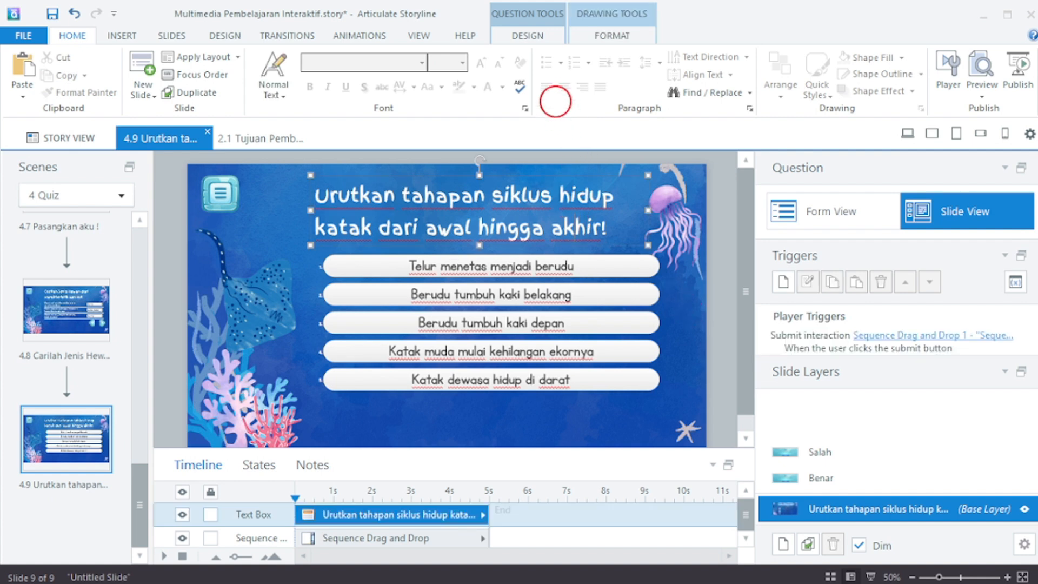
click(566, 86)
click(716, 292)
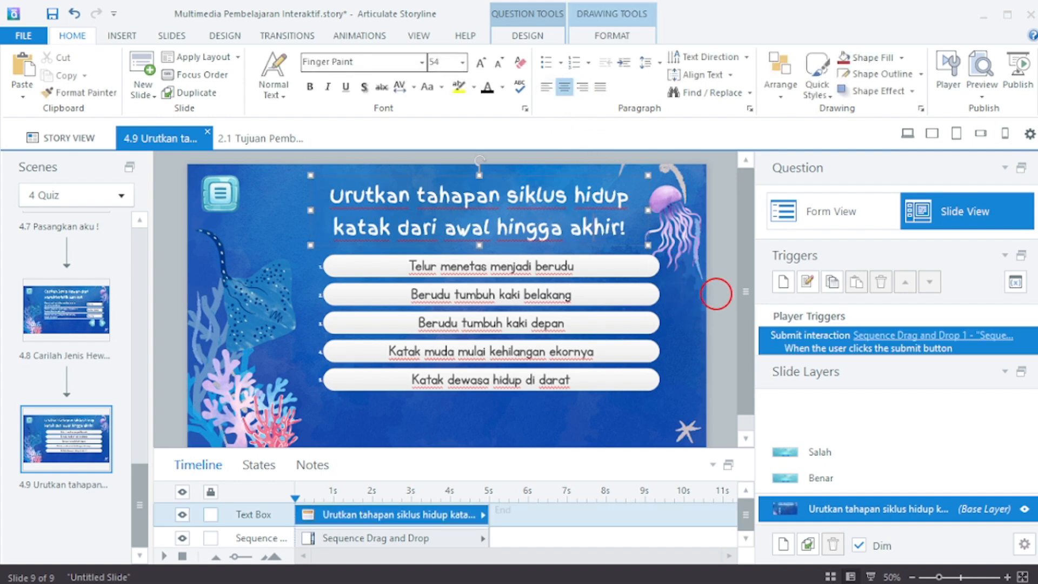
Copy the previous and next arrow buttons from slide 4.8 to slide 4.9 and move them below the last choice
click(74, 317)
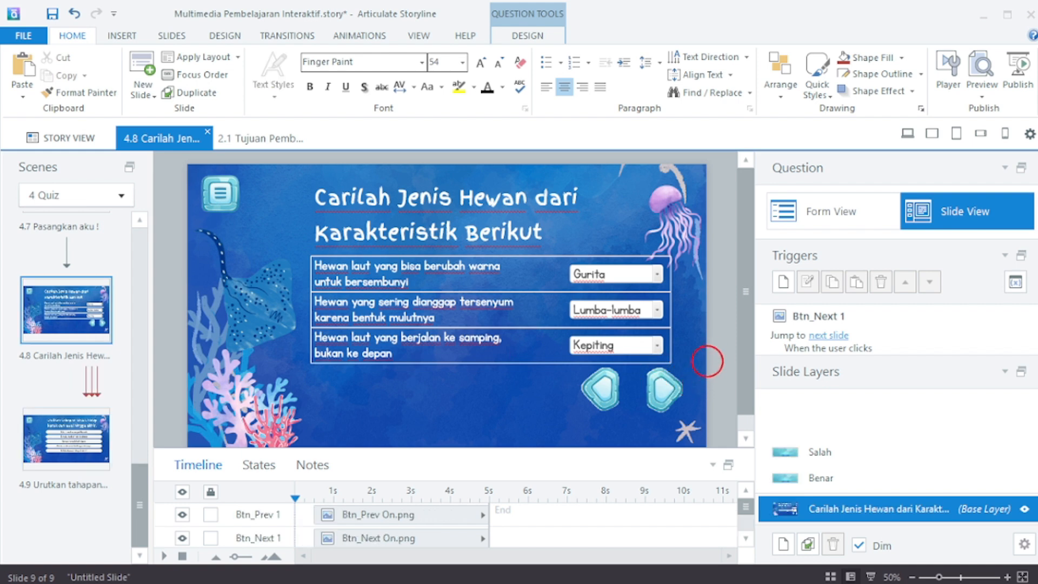
drag(703, 360, 546, 417)
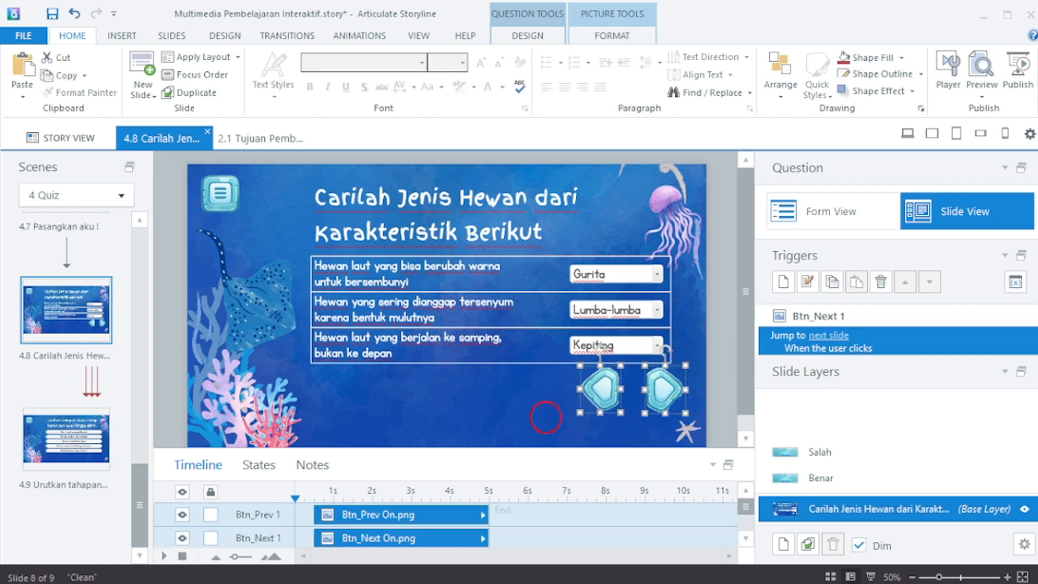
click(47, 434)
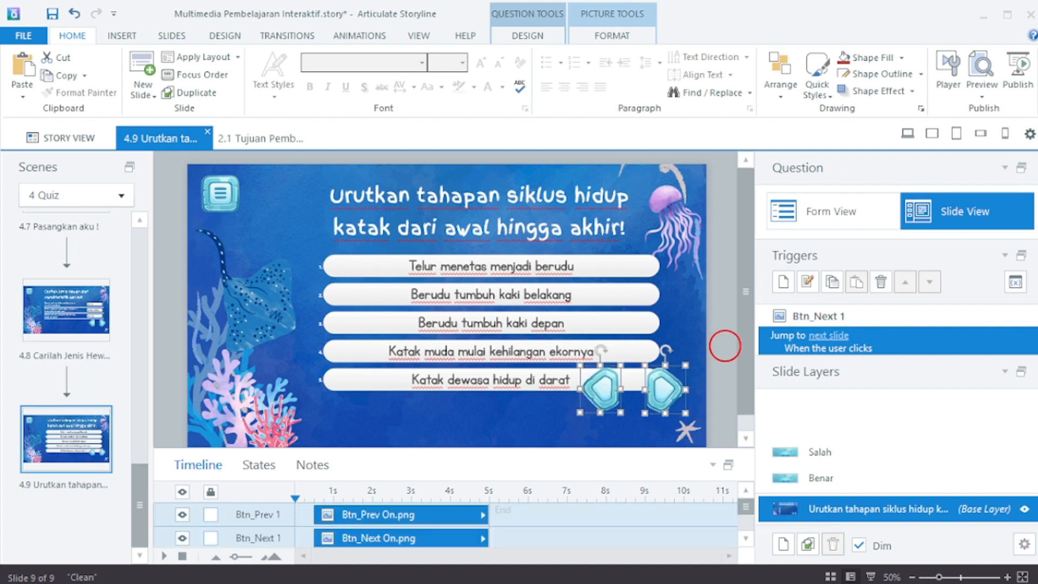
scroll(707, 366, down, 1)
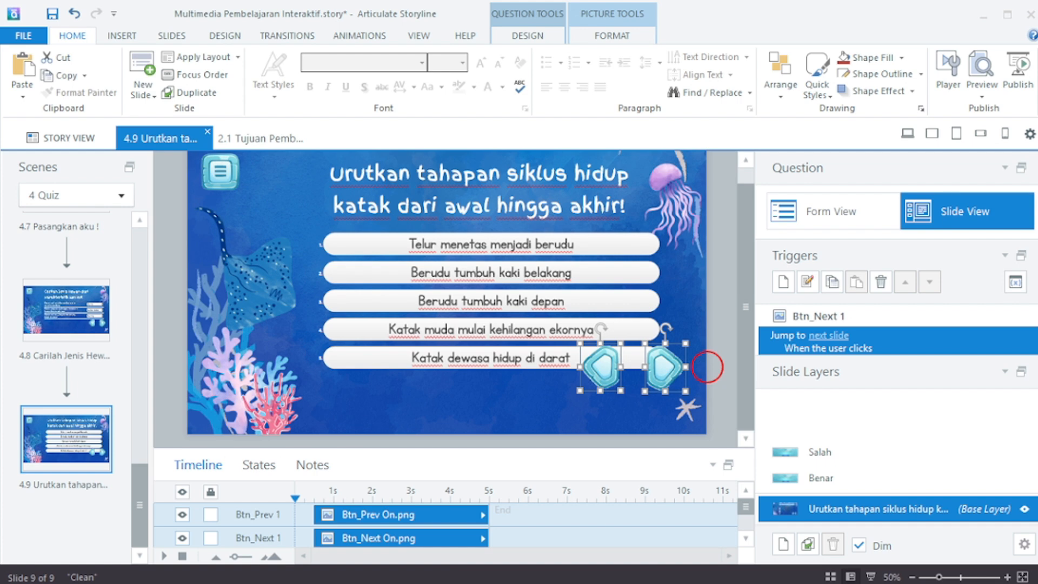
drag(659, 370, 659, 399)
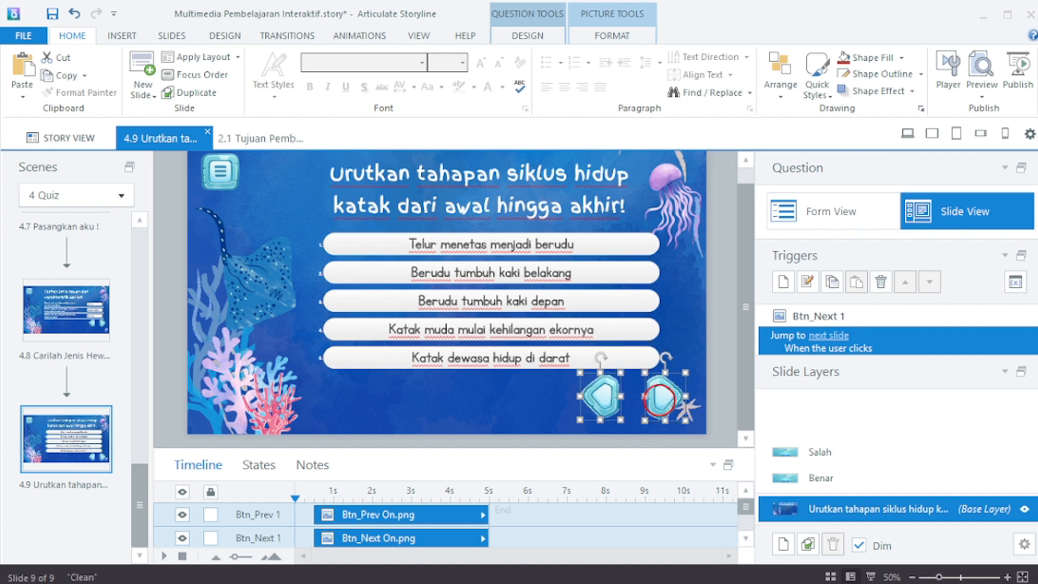
click(728, 352)
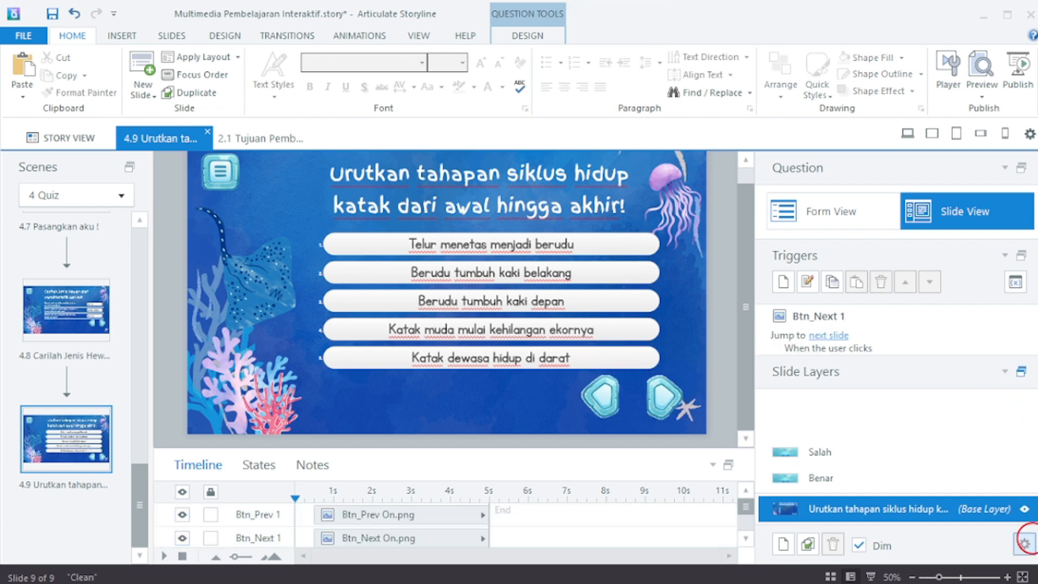
Turn off the Submit button in slide 4.9's properties and change its revisiting behaviour from automatic
click(1024, 545)
click(592, 296)
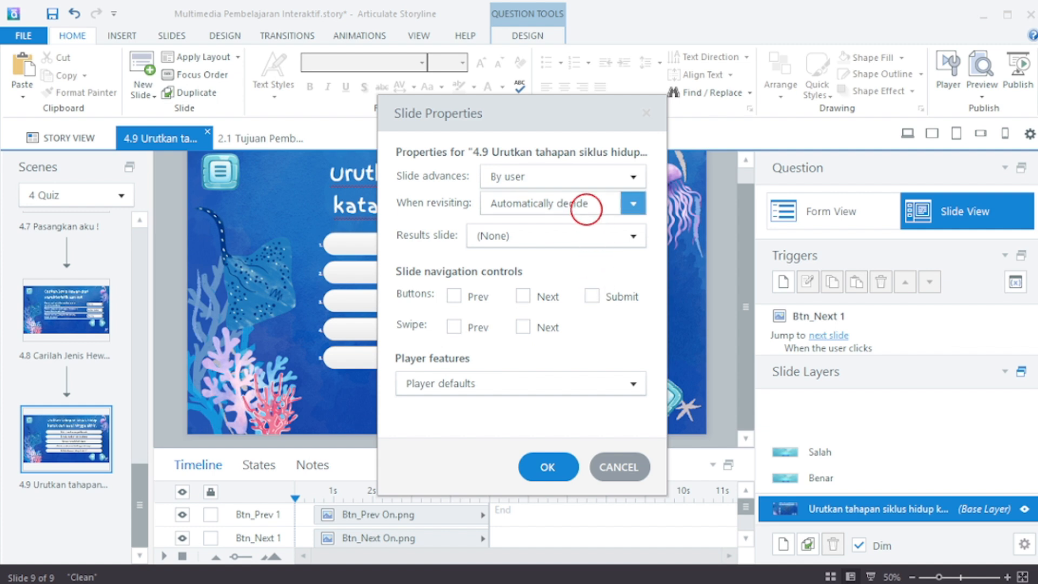
click(584, 203)
click(573, 244)
click(547, 466)
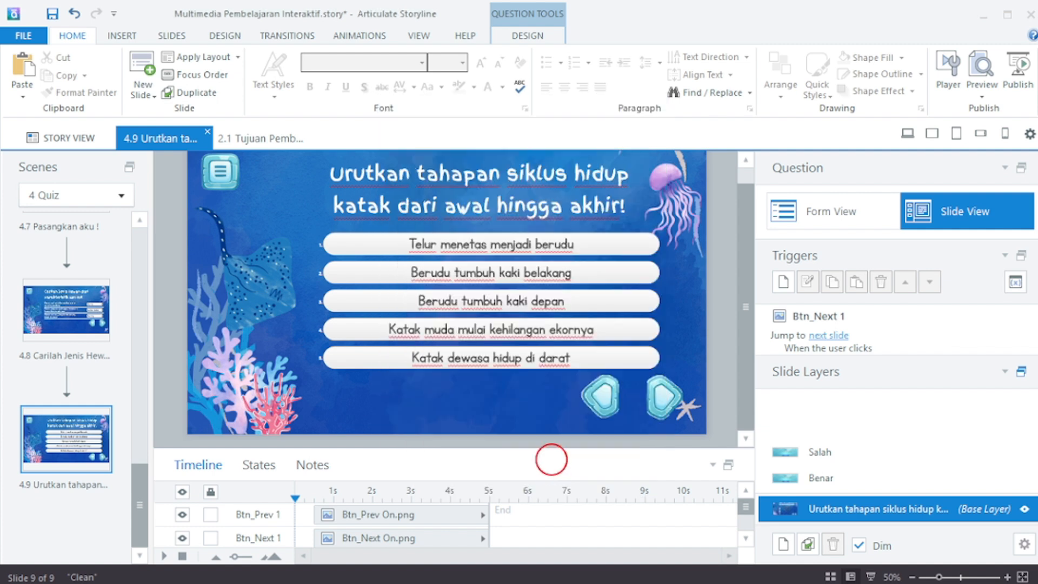
Insert a Sequence Drop-down graded question slide after slide 4.9
click(178, 35)
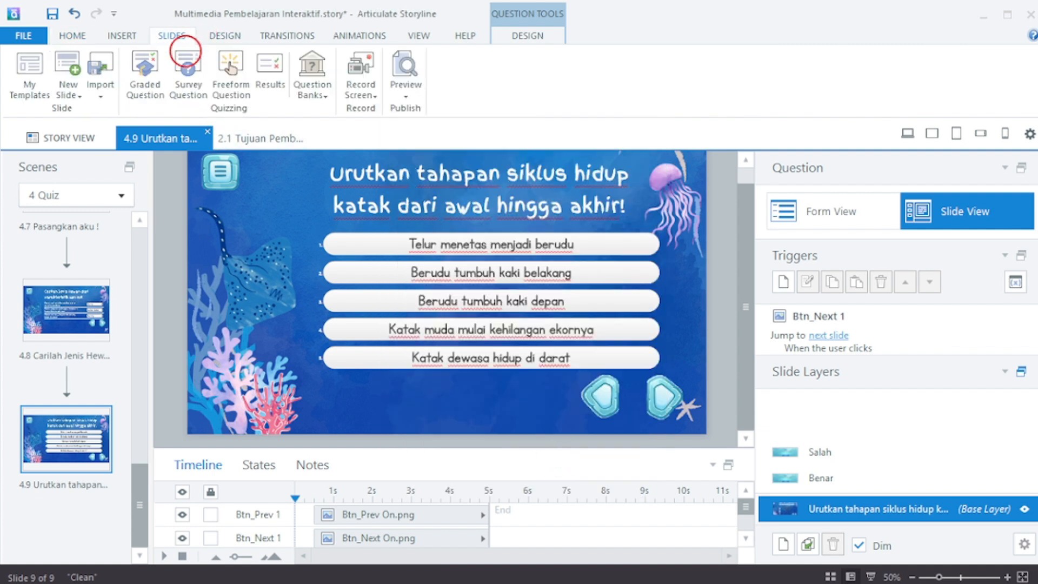
click(145, 70)
click(616, 283)
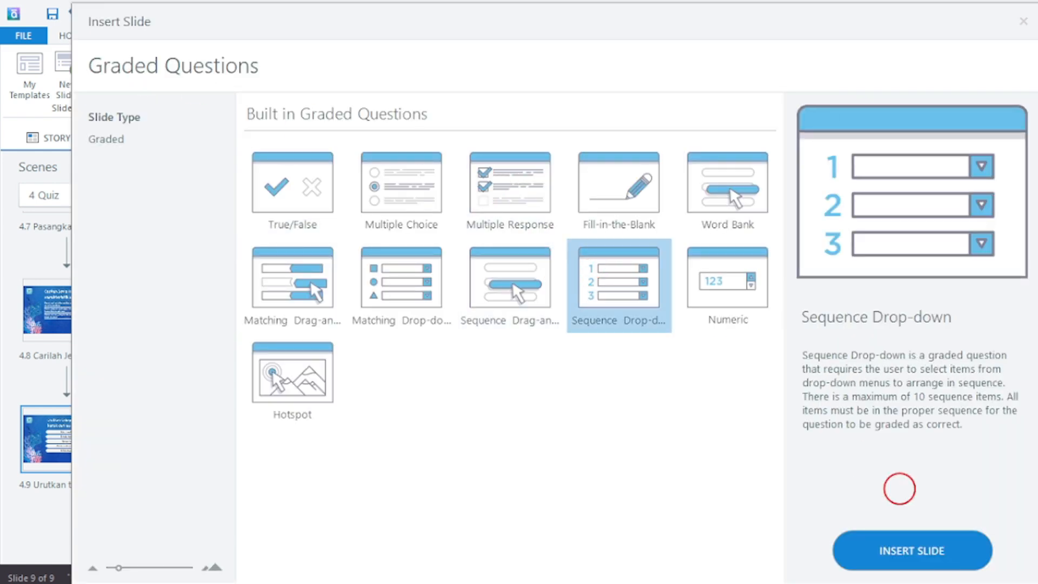
click(928, 546)
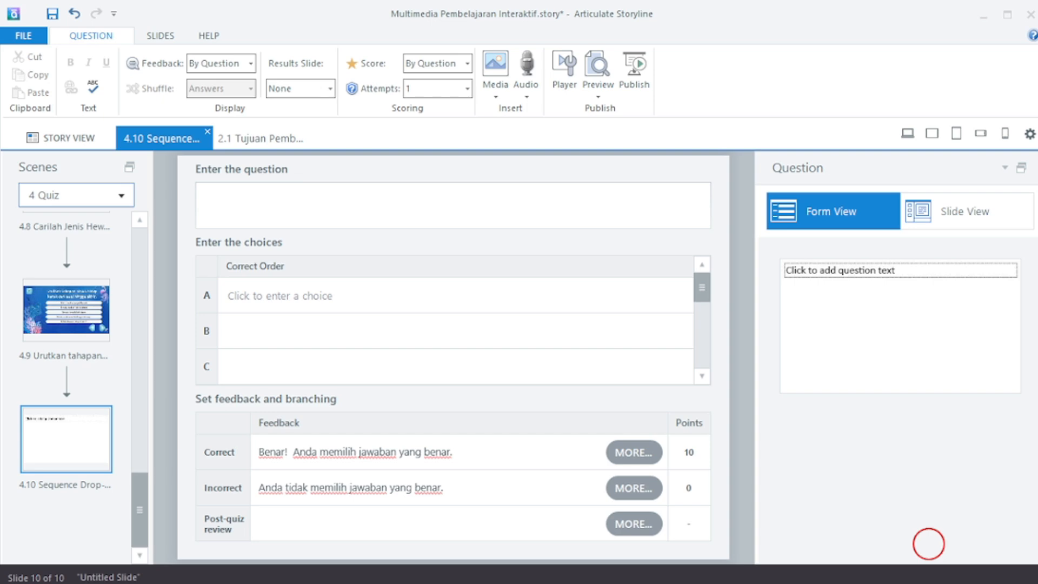
Copy "Urutkan Siklus Hidup Ikan" from Soal 9 in the Word document into the new slide's question field
key(alt+Tab)
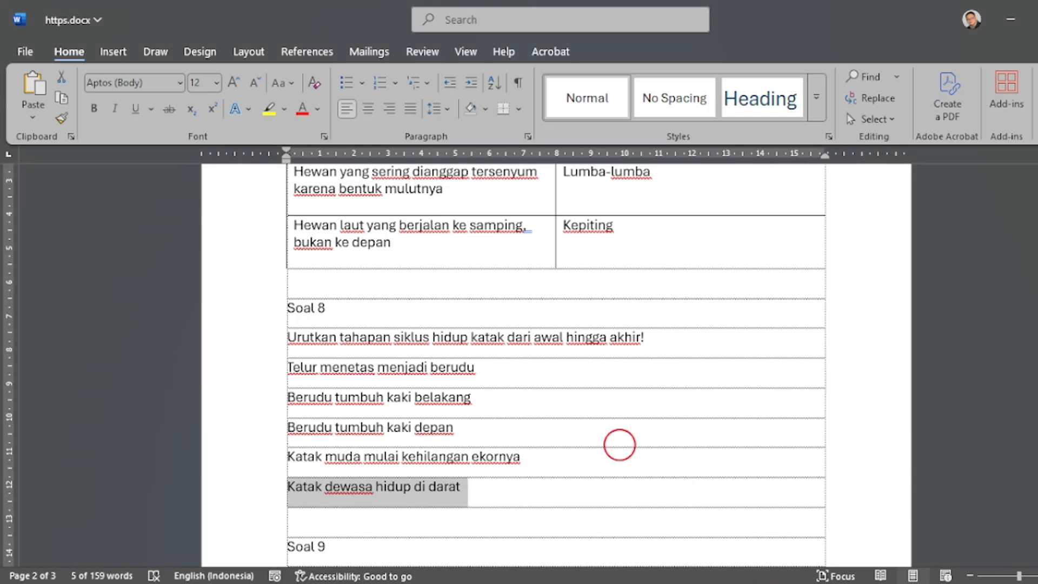
scroll(619, 445, down, 5)
drag(457, 285, 273, 313)
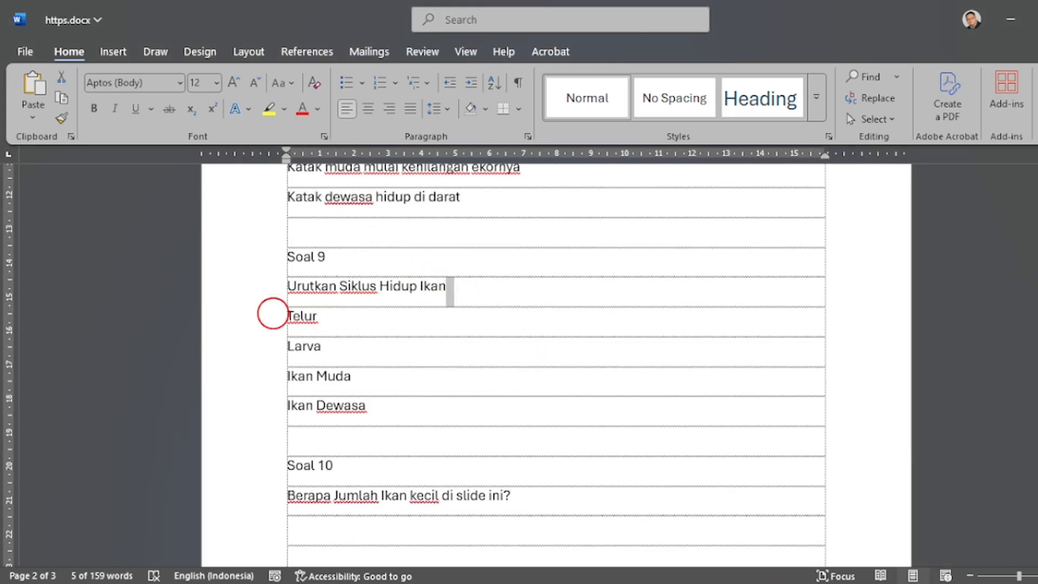
key(ctrl+c)
key(alt+Tab)
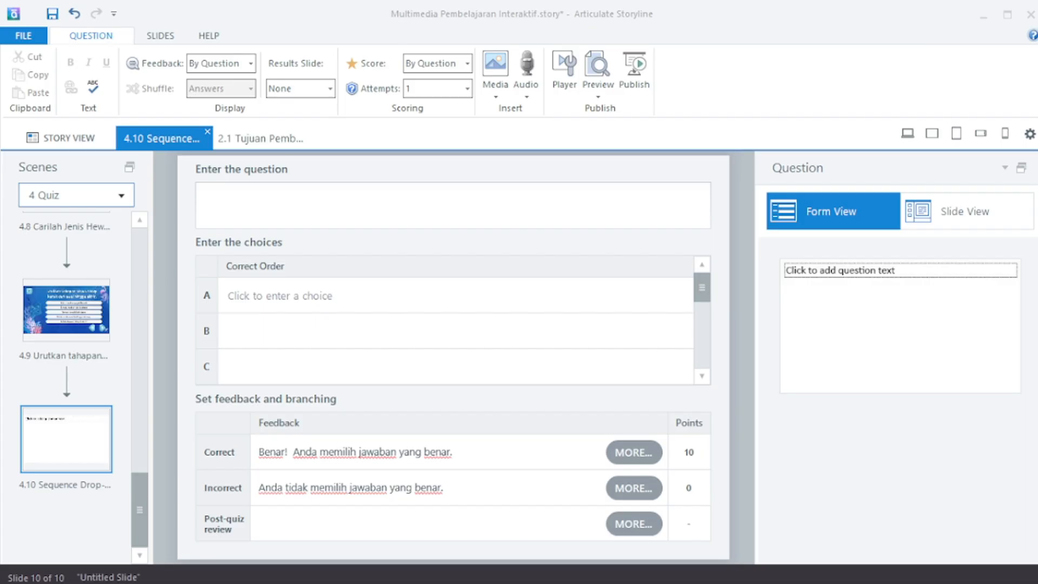
click(308, 193)
key(ctrl+v)
Check the Soal 9 choices in the Word document and enter "Telur" as choice A and "Larva" as choice B
key(alt+Tab)
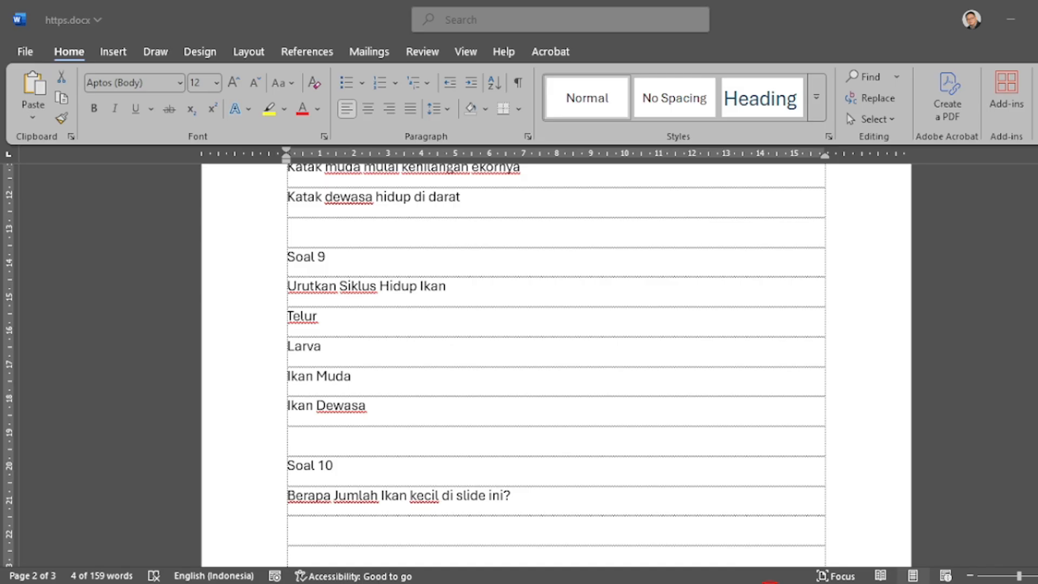
key(alt+Tab)
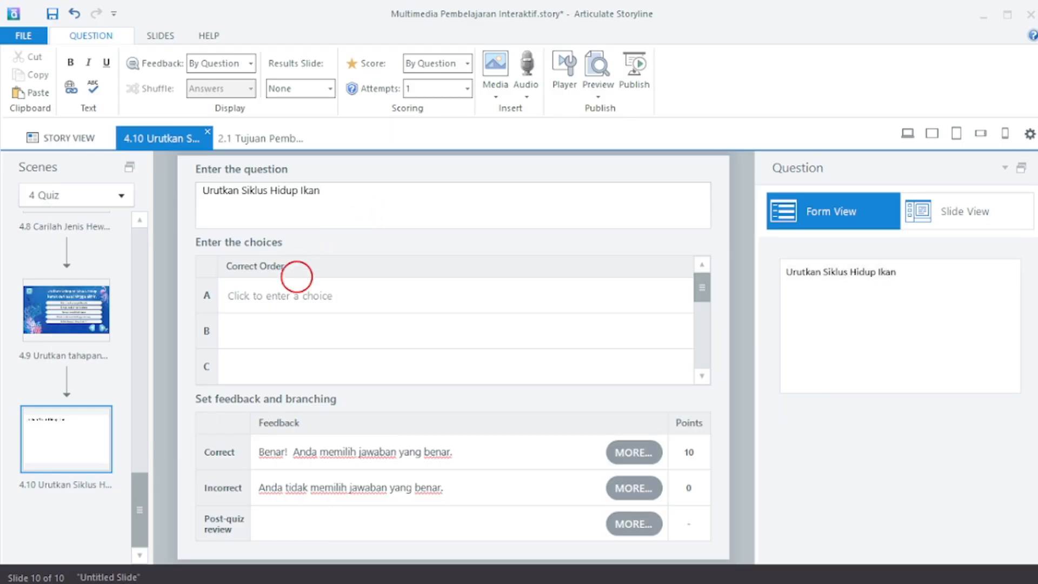
click(304, 294)
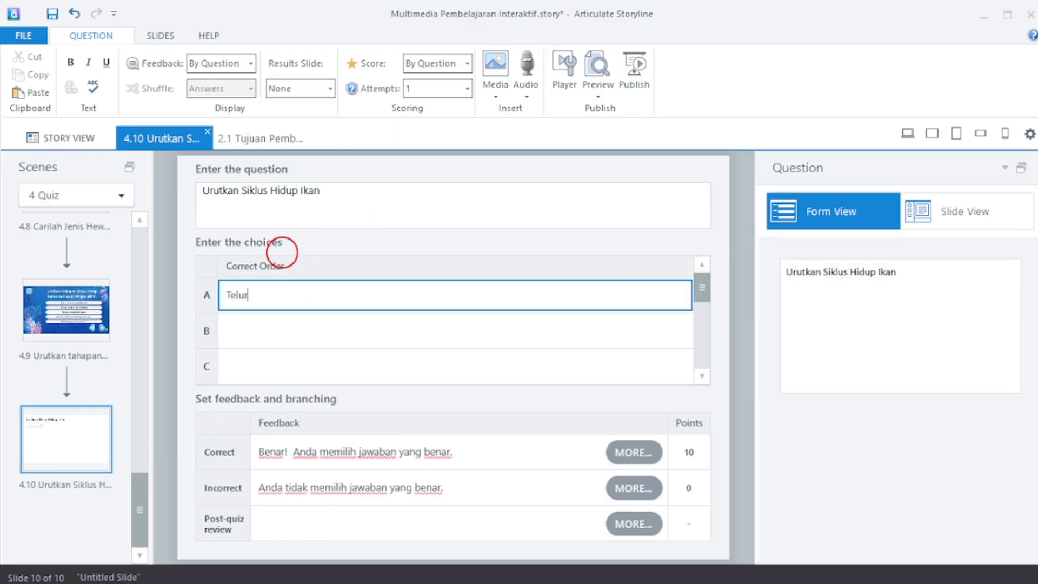
key(Return)
click(278, 335)
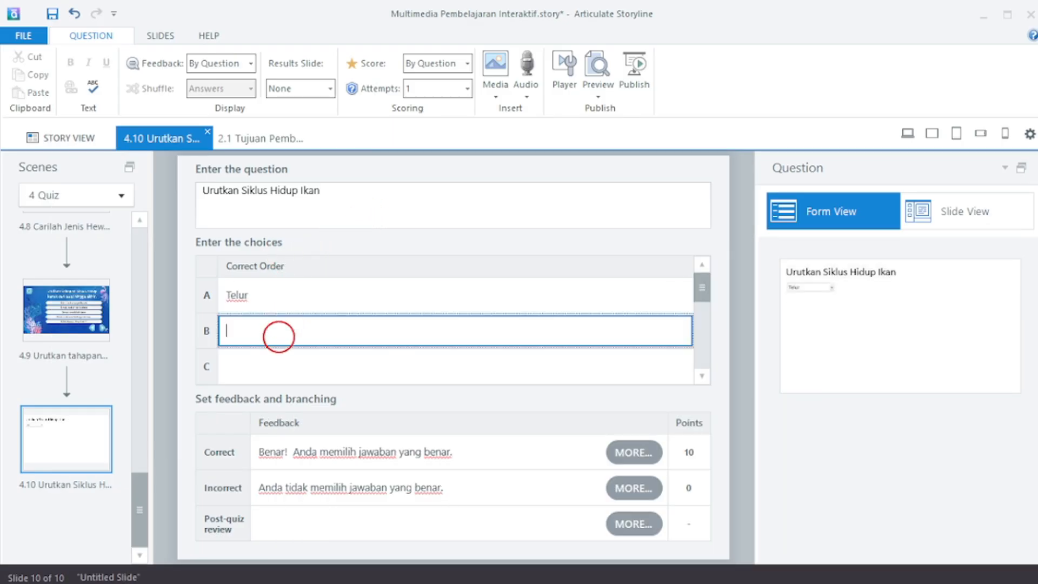
key(Return)
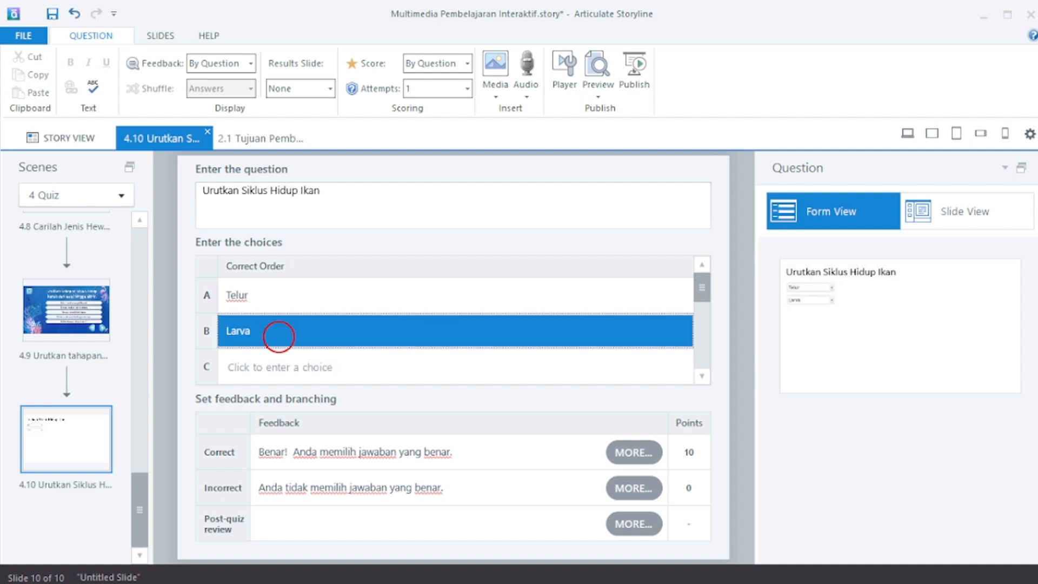
Enter "Ikan Muda" as choice C and "Ikan Dewasa" as choice D of the fish sequence
key(Tab)
text(Ikan M)
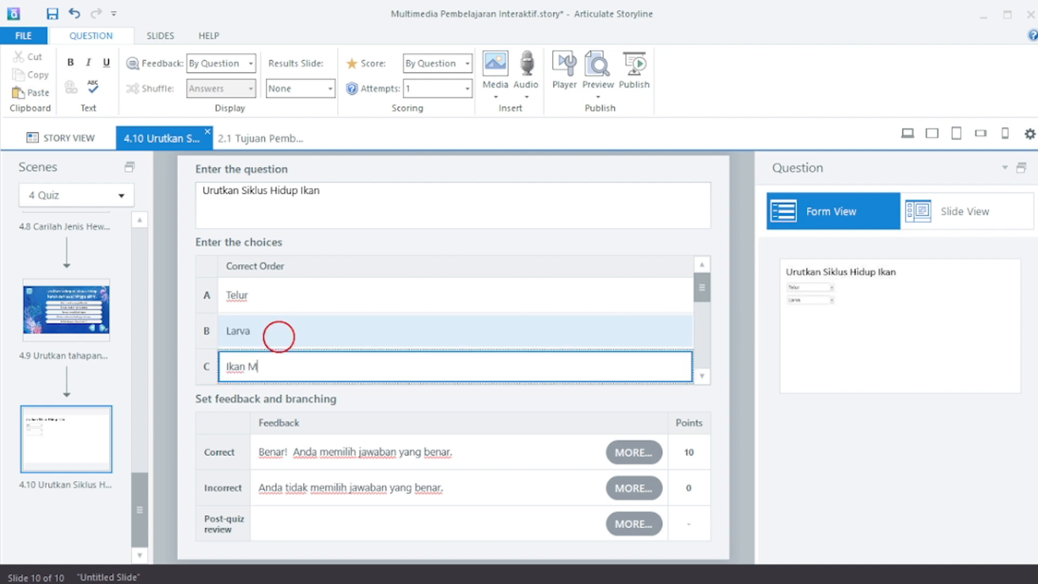
text(uda)
key(Return)
key(Tab)
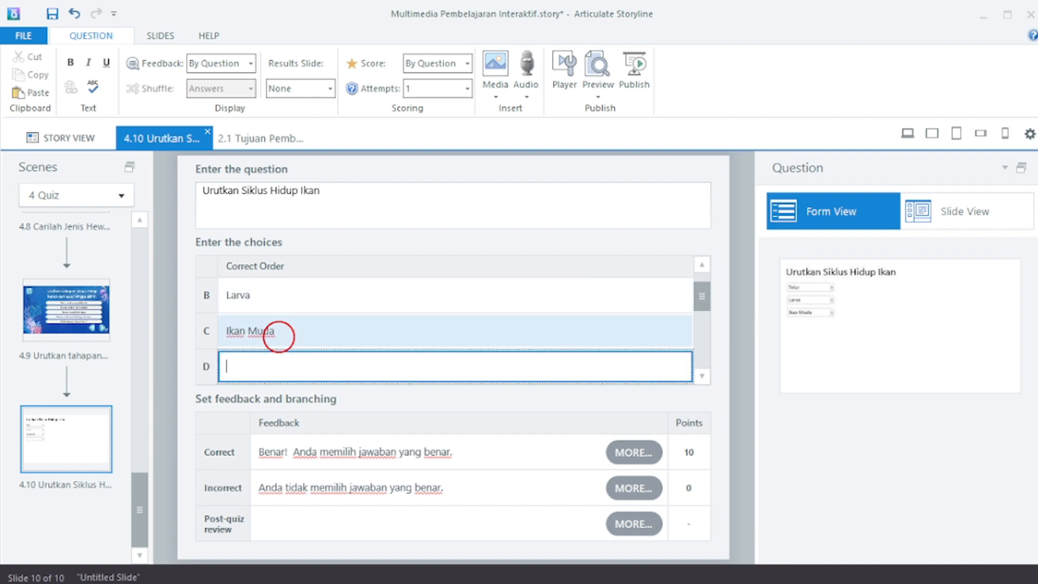
text(Ikan Dewasa)
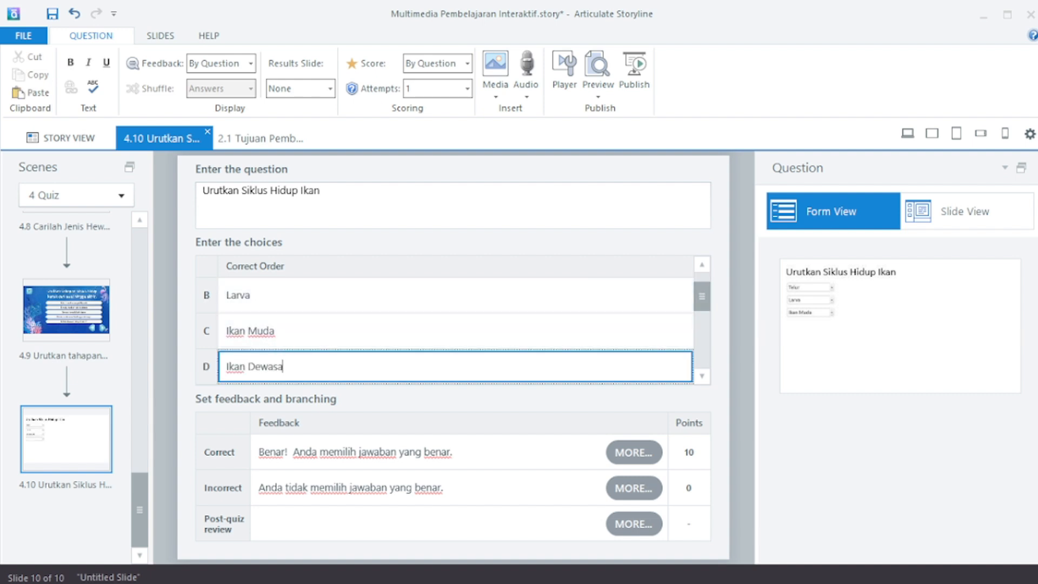
Show the fish question in Slide View, apply the Quiz Games layout and delete the empty "Click to add text" placeholder
click(933, 209)
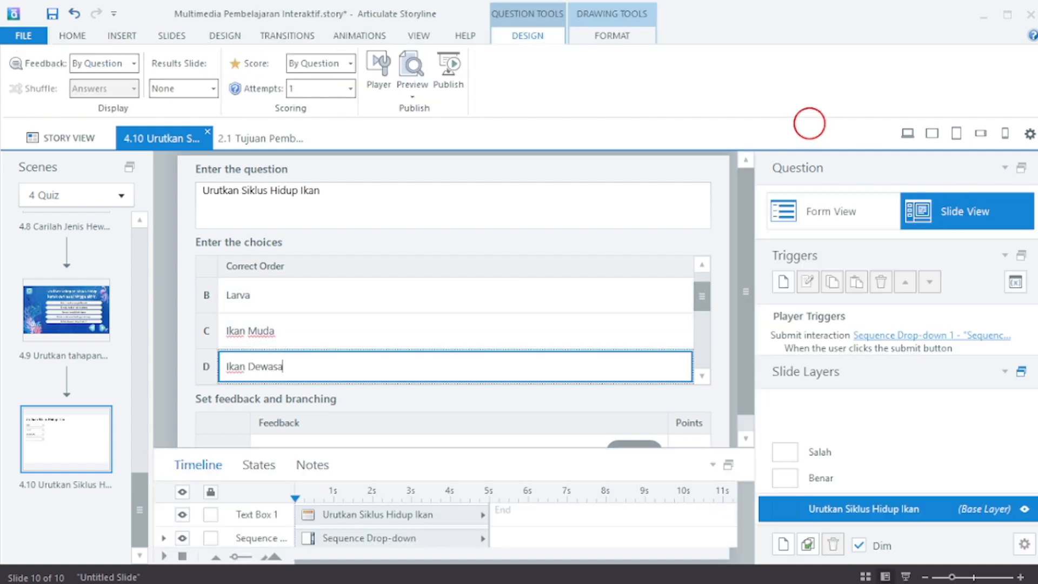
click(71, 36)
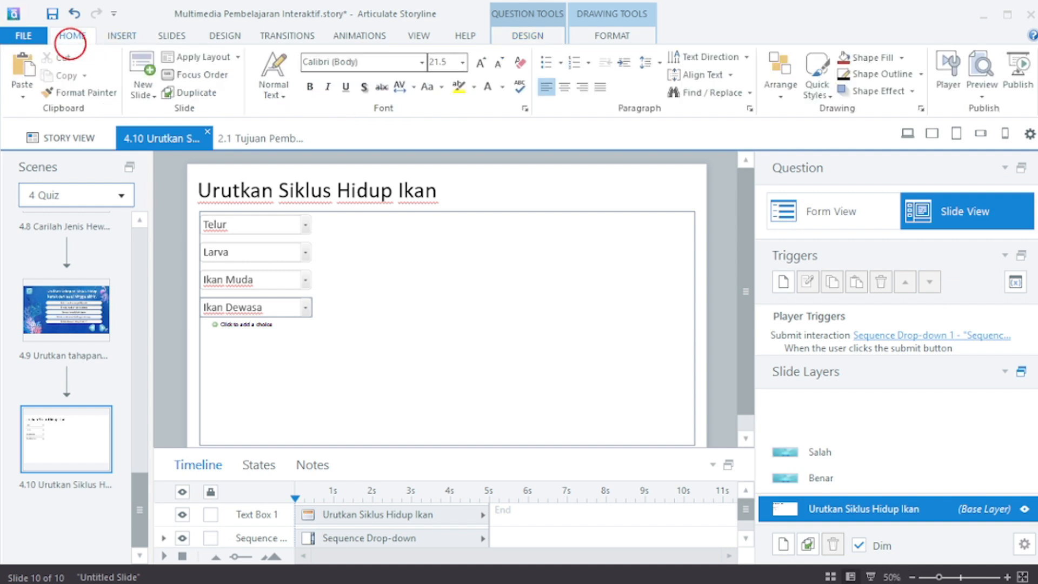
click(197, 55)
click(273, 204)
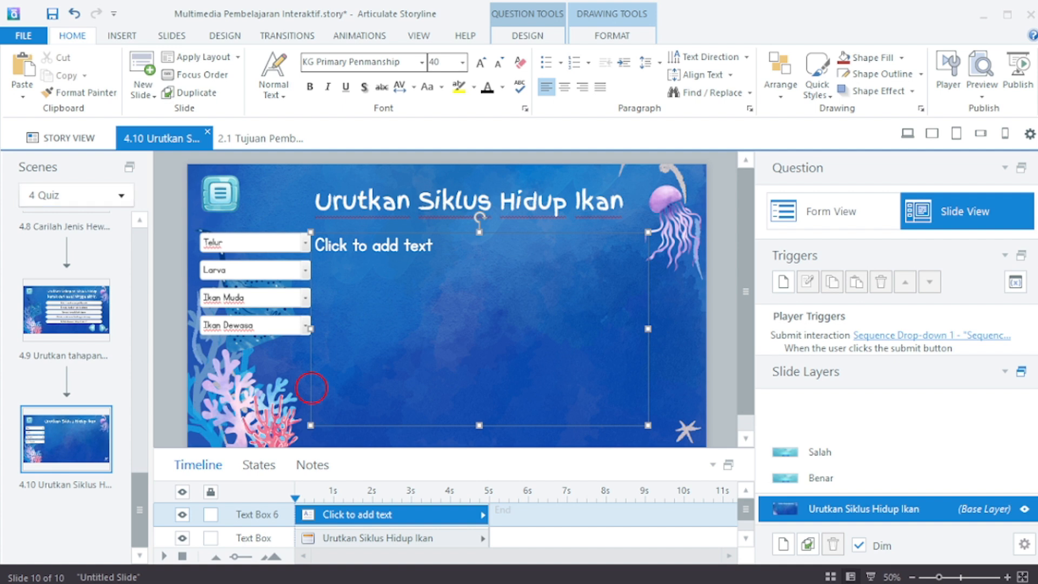
key(Delete)
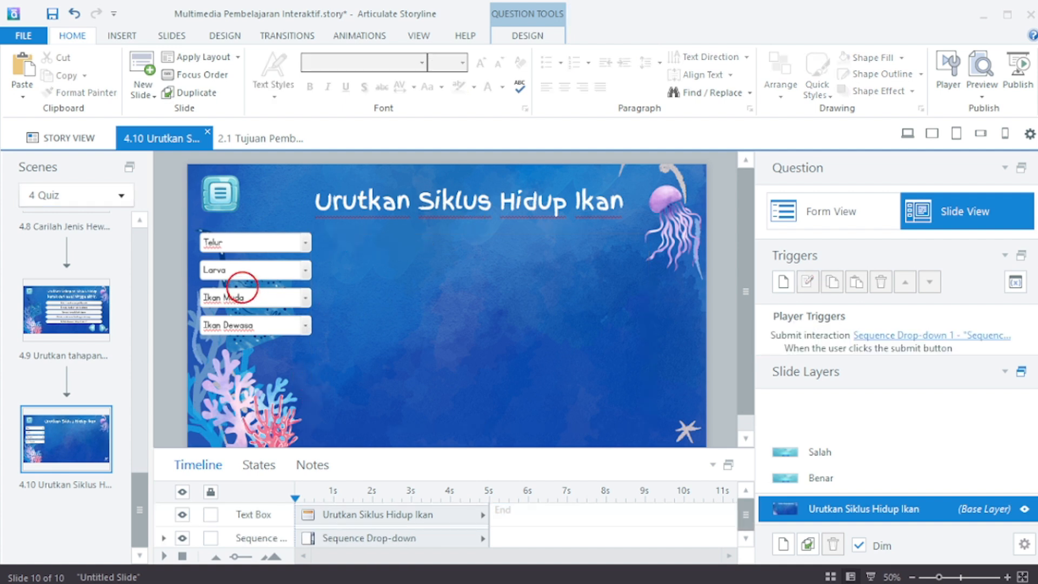
Narrow the drop-down block from both sides to line up with the title's text box, and centre the choice text
click(199, 289)
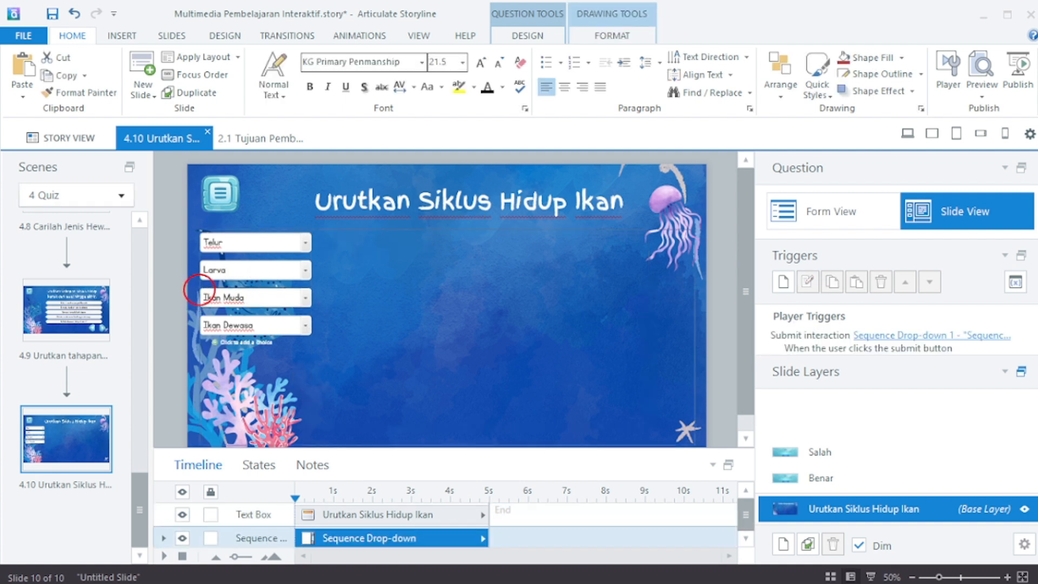
drag(197, 335, 311, 336)
drag(694, 337, 647, 336)
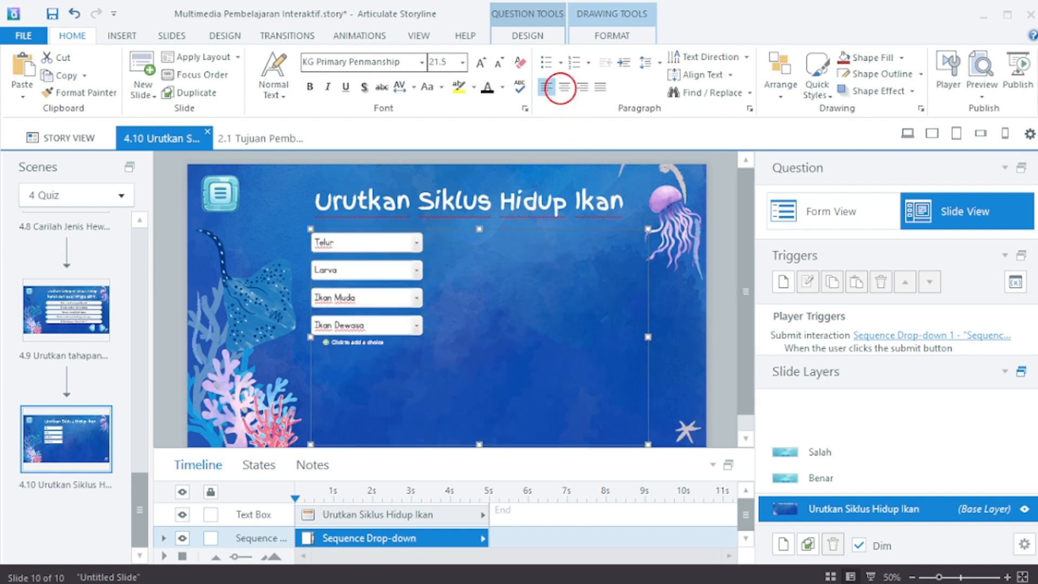
click(564, 87)
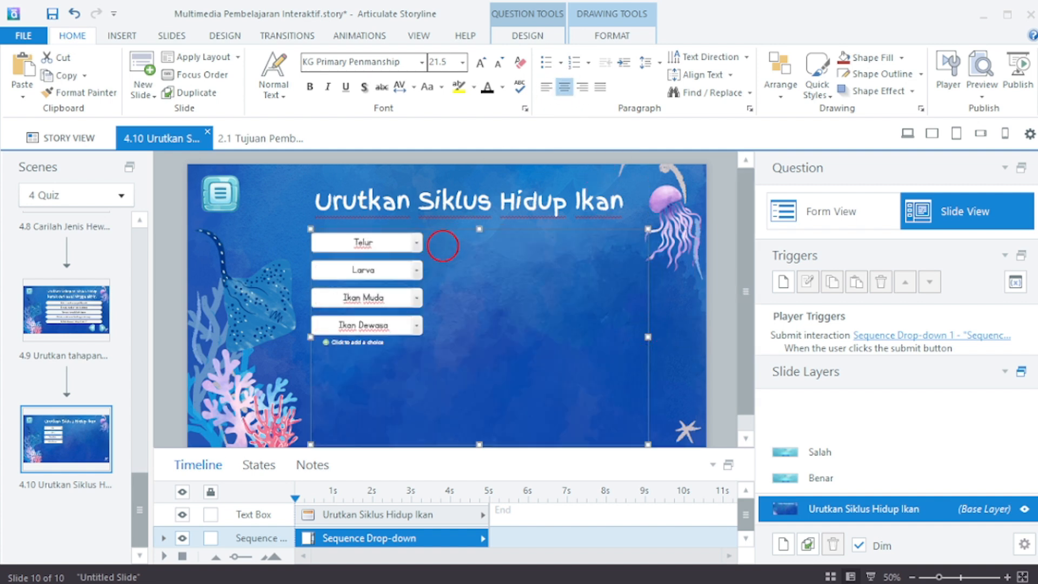
drag(420, 251, 419, 249)
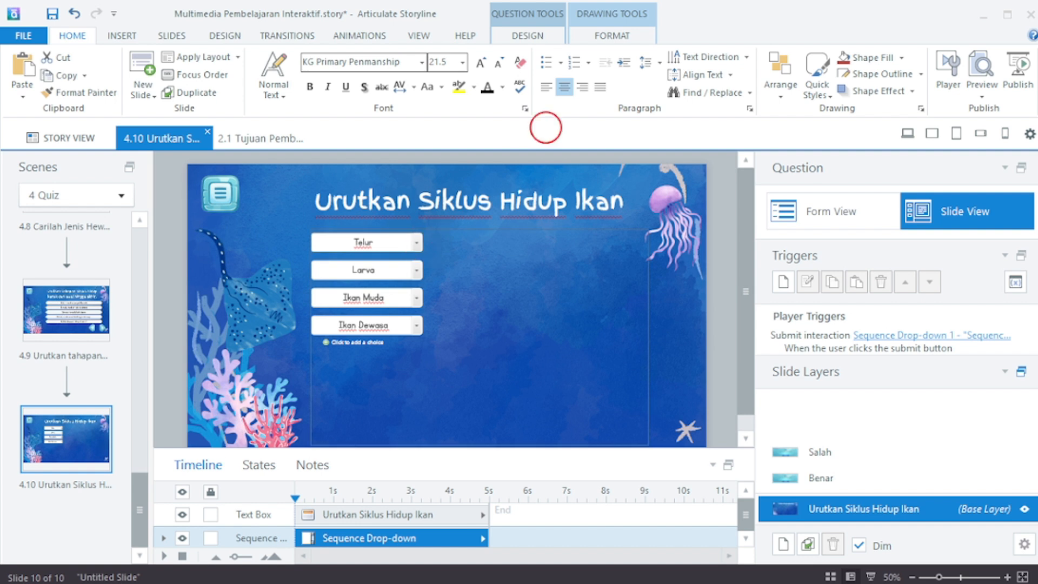